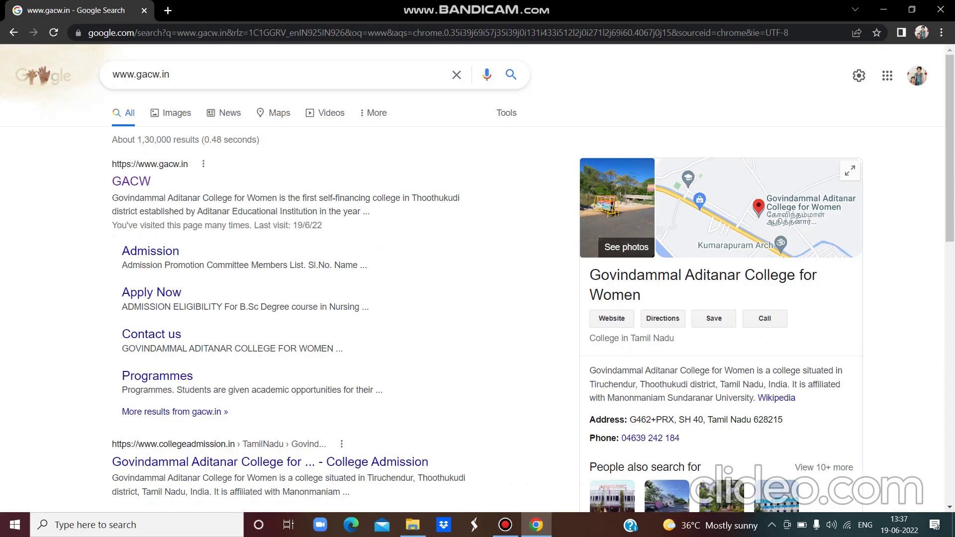
- Open the GACW college website and choose SignUp - New Applicant under APPLY NOW
left_click(127, 183)
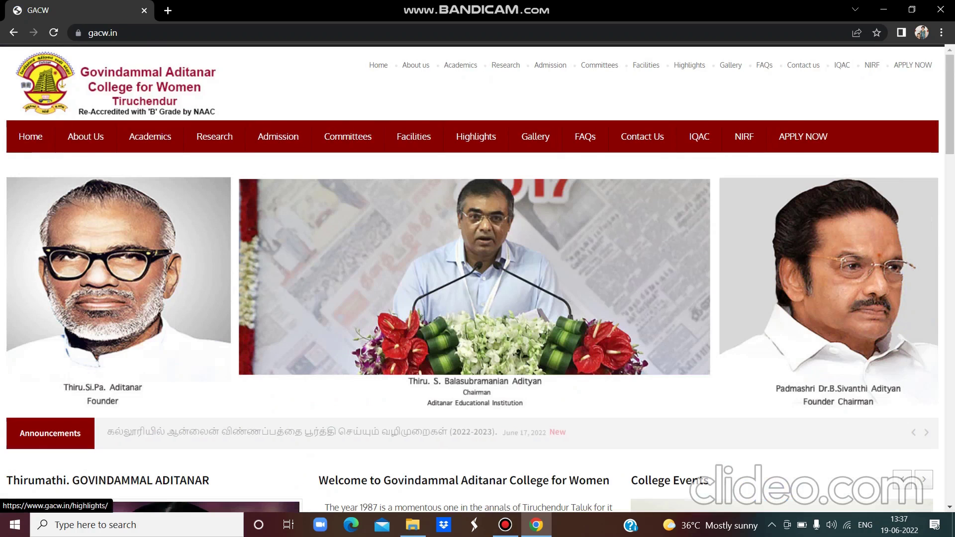
mouse_move(803, 136)
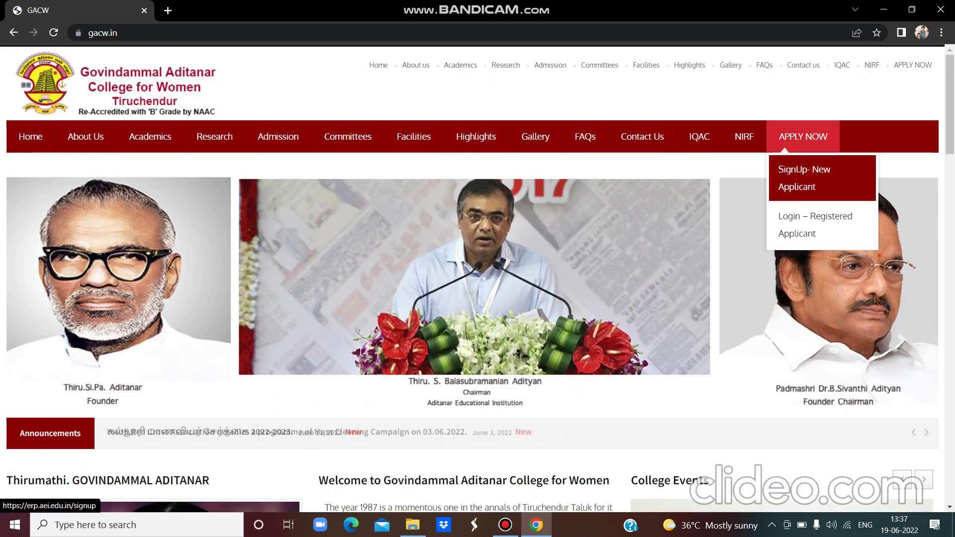
left_click(811, 172)
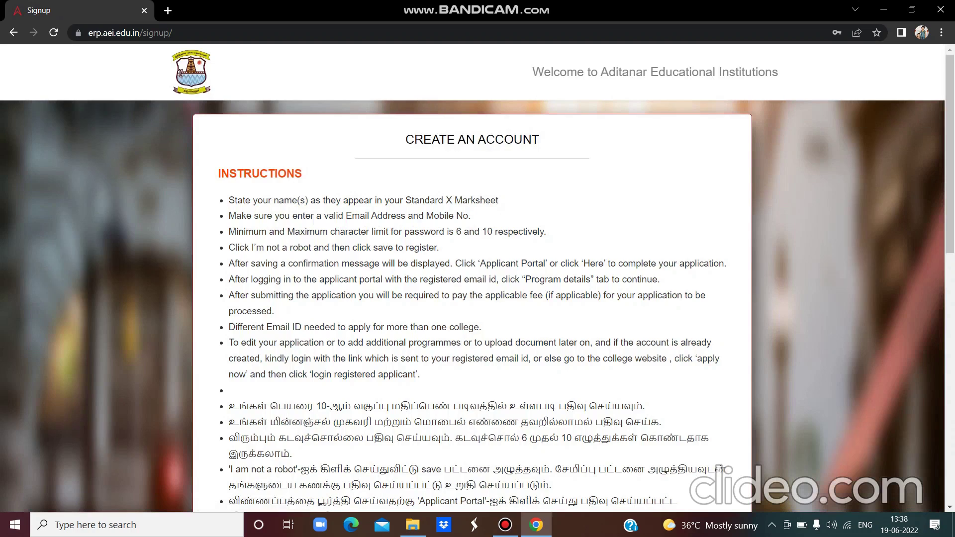
- Enter the applicant's first name and last-name initial in the sign-up form
scroll(478, 279, "down", 1)
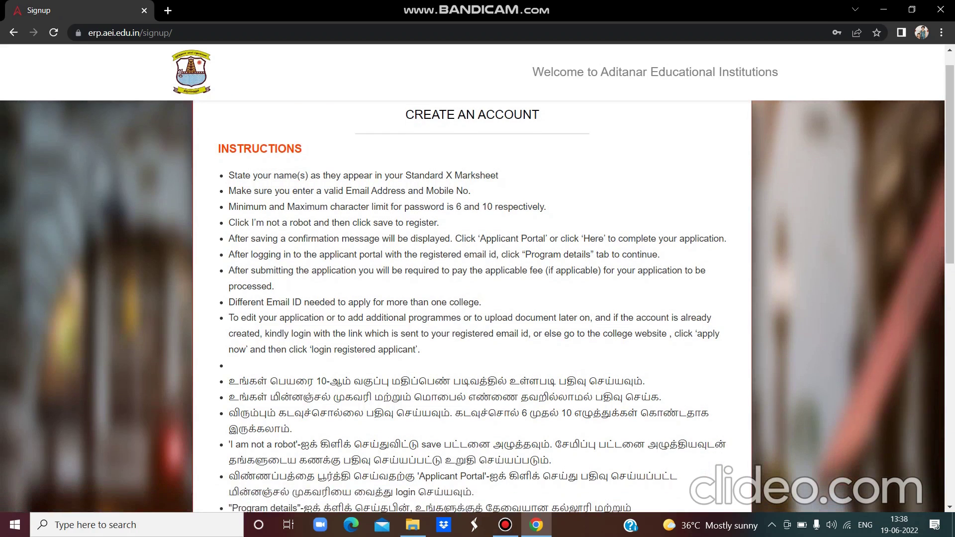
scroll(478, 279, "down", 5)
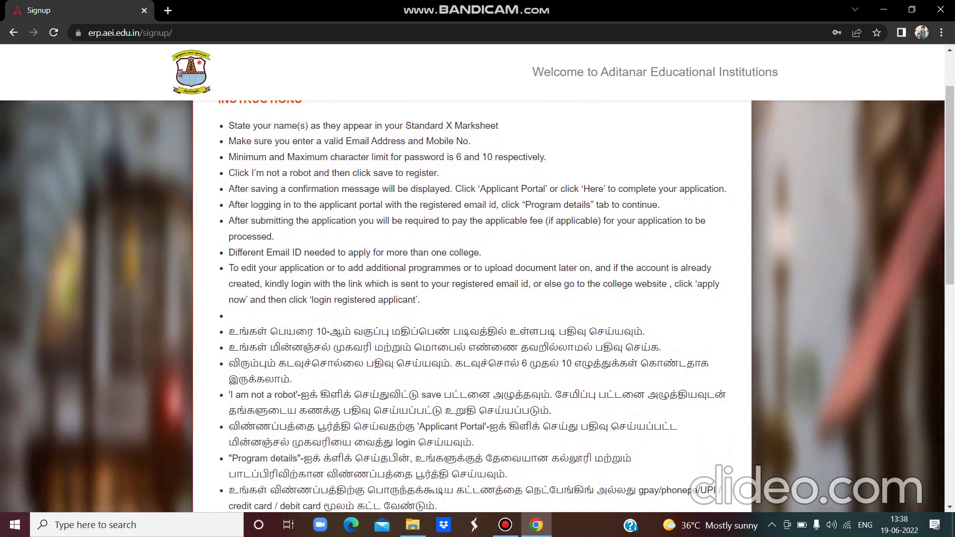
scroll(478, 278, "down", 5)
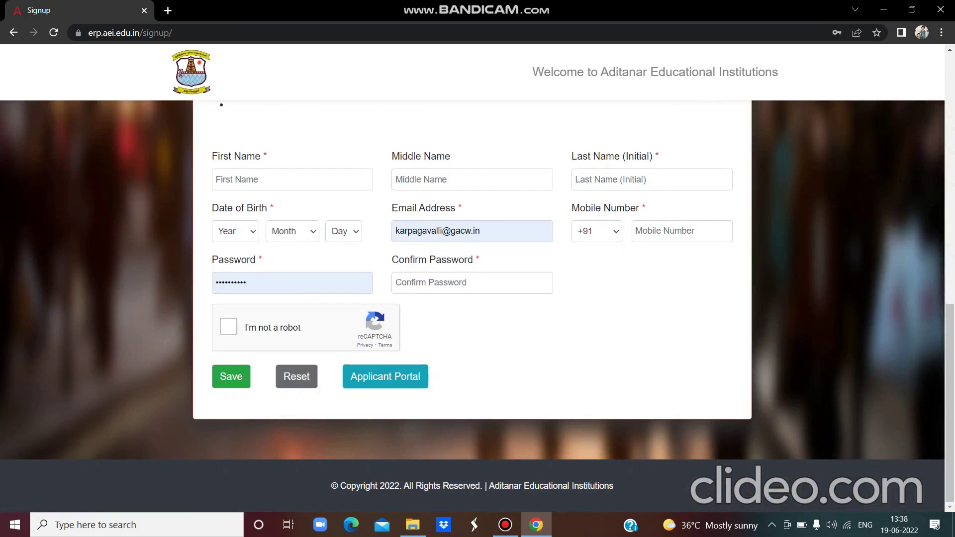
left_click(330, 179)
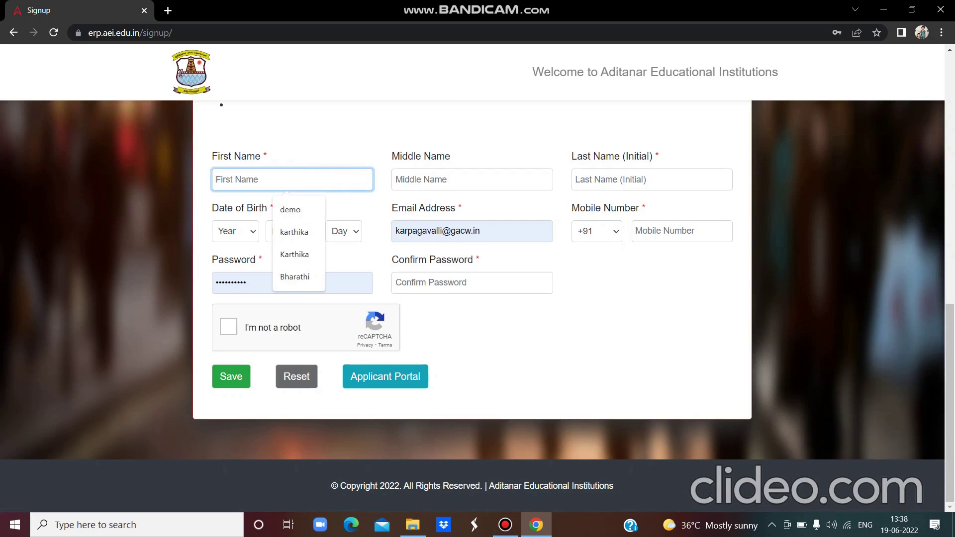
type("Demo")
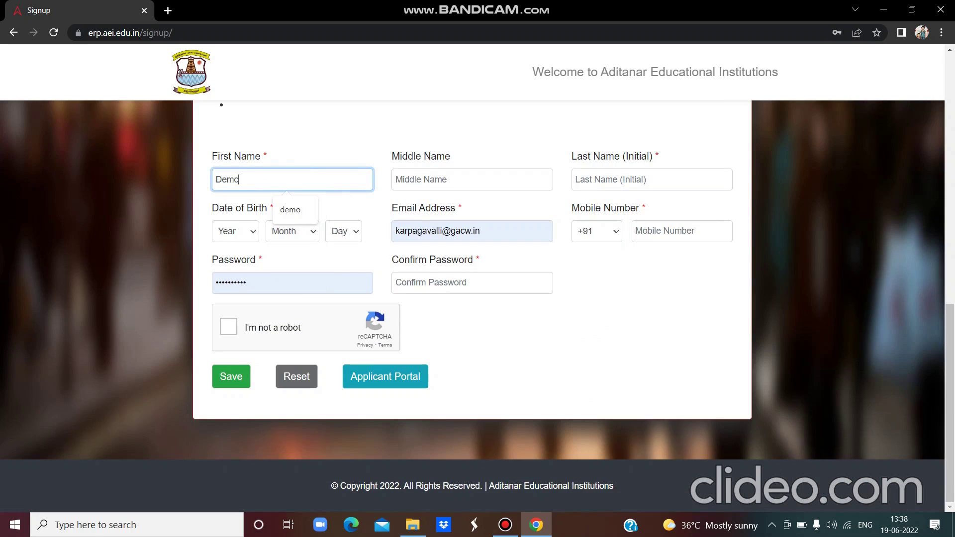
left_click(599, 178)
type("S")
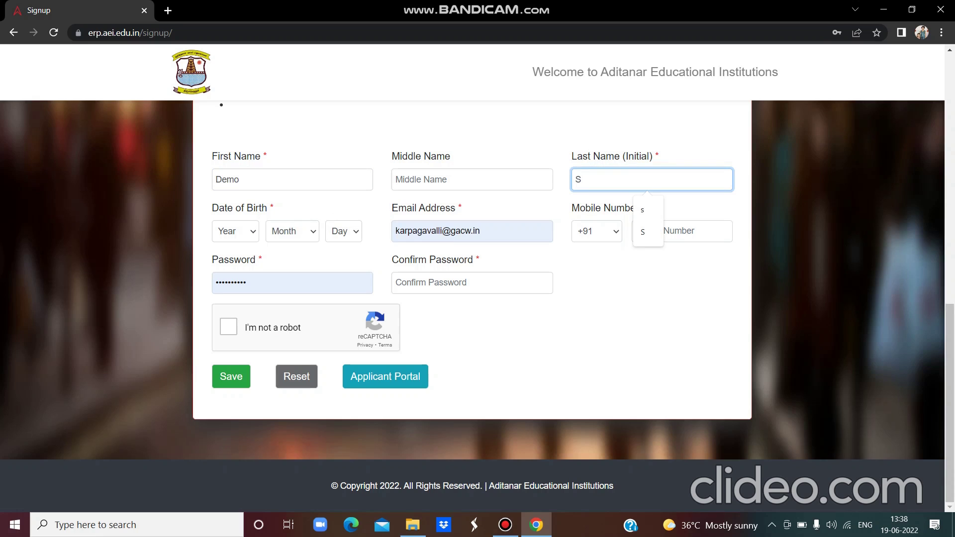
- Set the birth date to Year 2002, Month Jan, Day 3
left_click(235, 231)
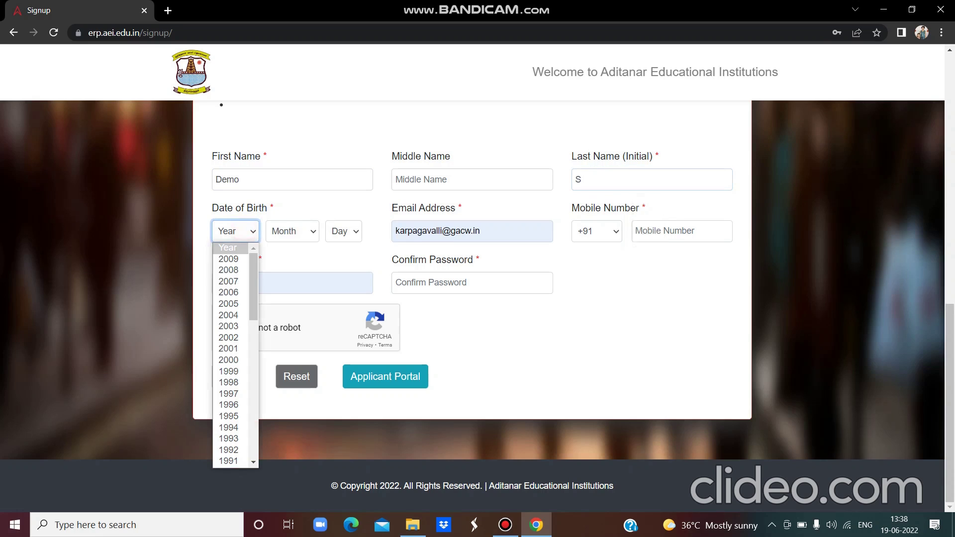
left_click(233, 339)
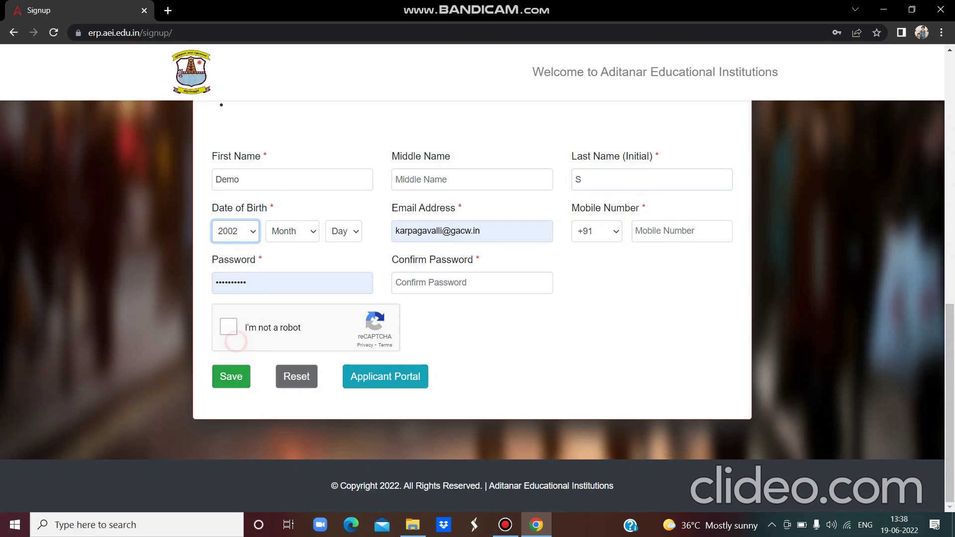
left_click(303, 230)
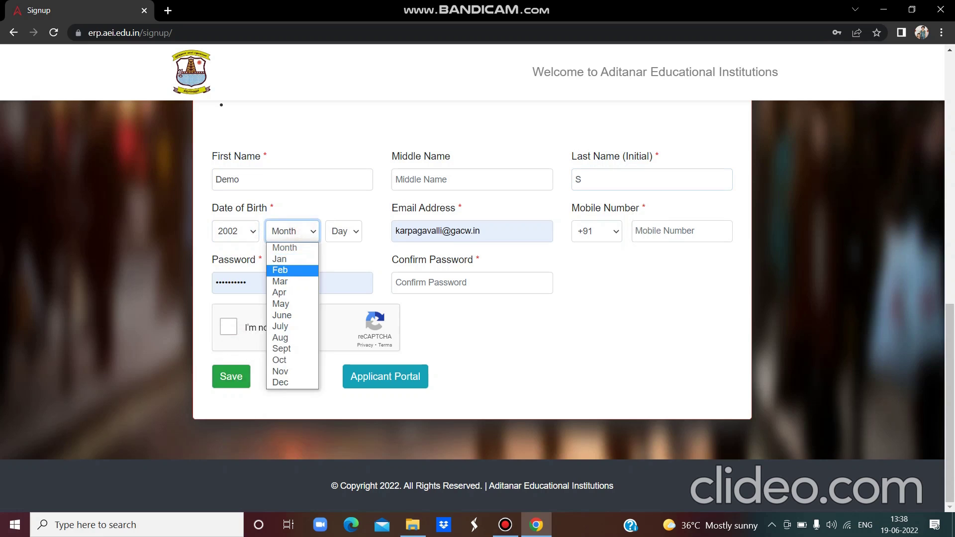
left_click(308, 258)
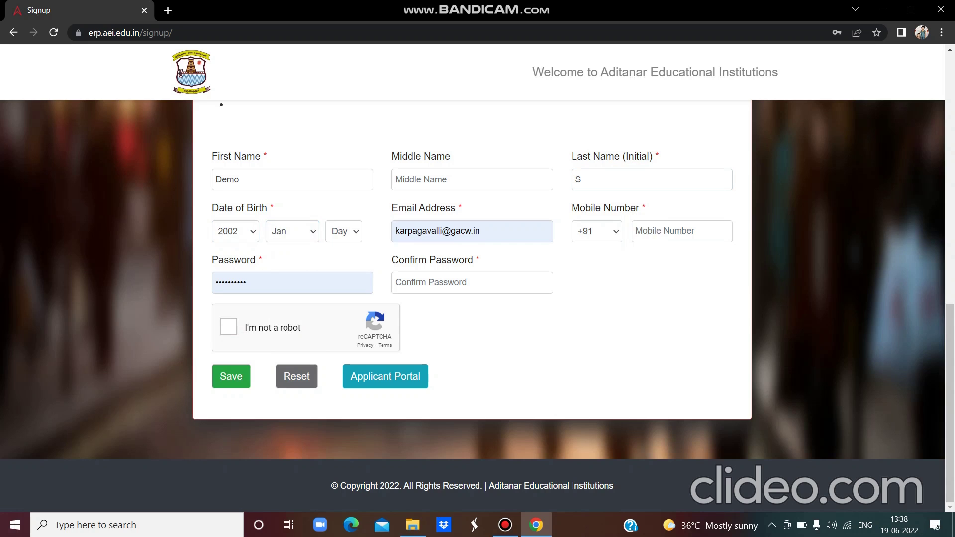
left_click(343, 231)
left_click(340, 279)
- Replace the prefilled e-mail with the applicant's e-mail and enter the mobile number
left_click(479, 231)
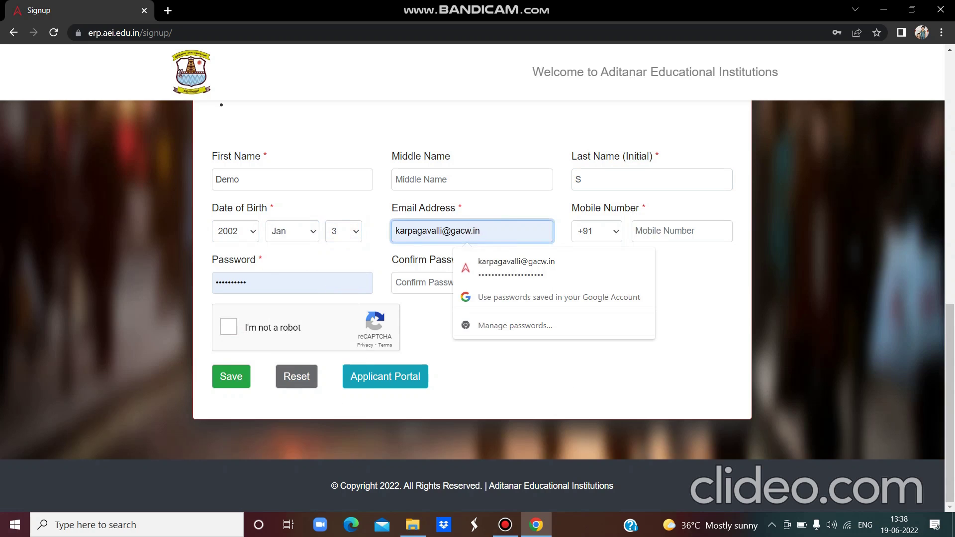
key("BackSpace")
key("BackSpace")
key("BackSpace")
key("BackSpace")
key("BackSpace")
key("BackSpace")
key("BackSpace")
key("BackSpace")
key("BackSpace")
key("BackSpace")
key("BackSpace")
key("BackSpace")
key("BackSpace")
key("BackSpace")
key("BackSpace")
key("BackSpace")
key("BackSpace")
key("BackSpace")
key("BackSpace")
key("BackSpace")
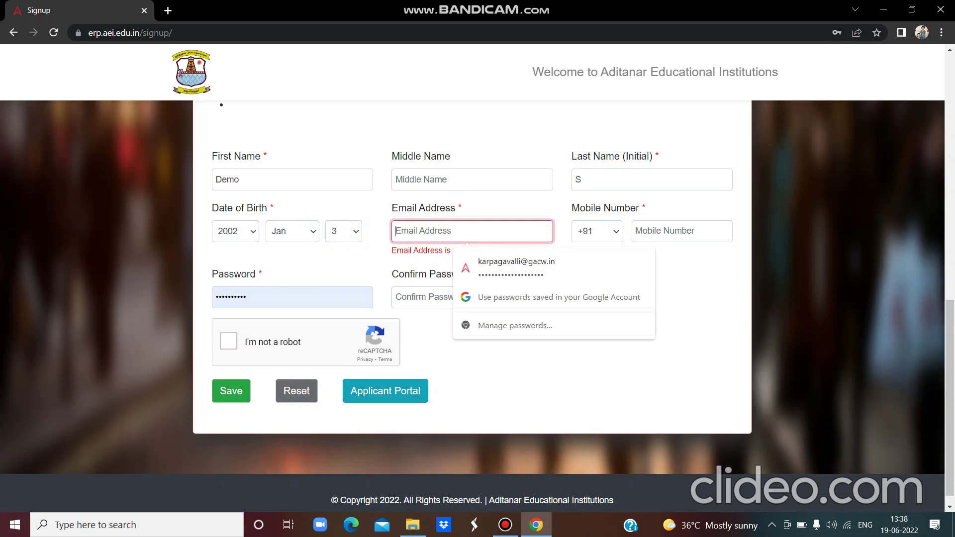
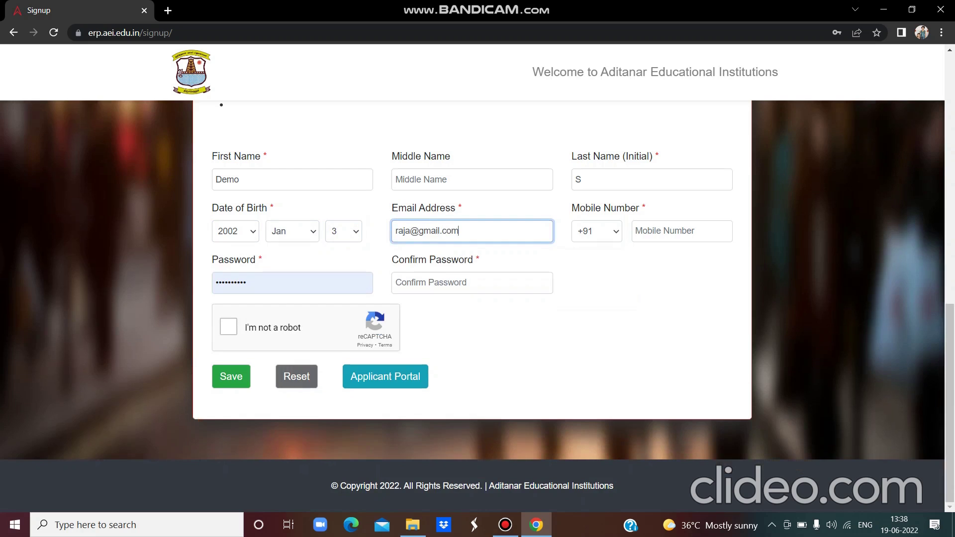
left_click(643, 233)
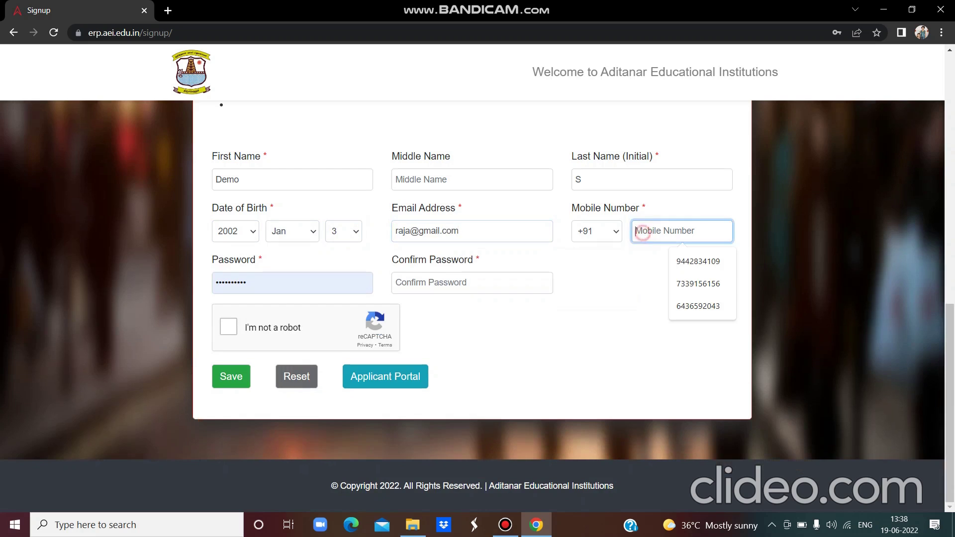
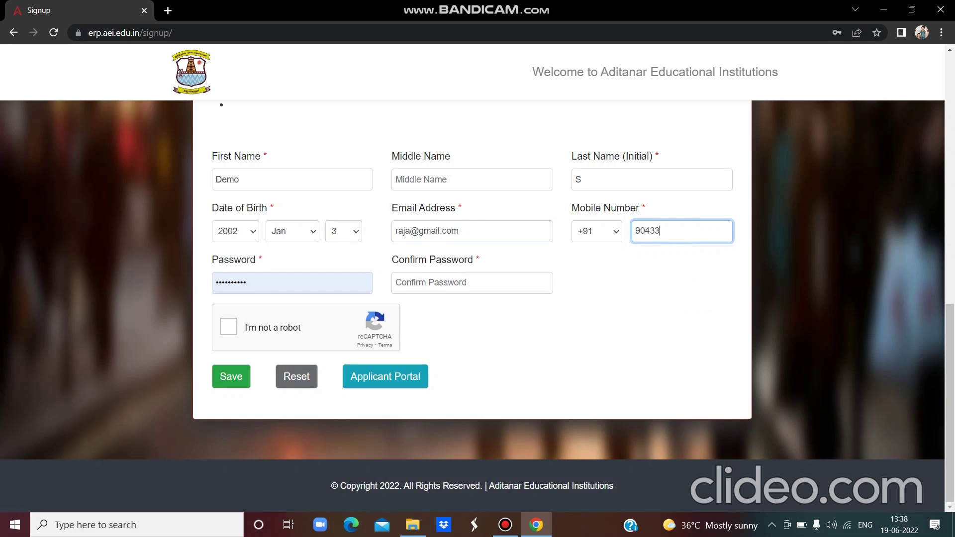
- Enter the account password and the matching confirmation password
key("Tab")
key("BackSpace")
key("BackSpace")
key("BackSpace")
key("BackSpace")
key("BackSpace")
key("BackSpace")
key("BackSpace")
key("BackSpace")
key("BackSpace")
key("BackSpace")
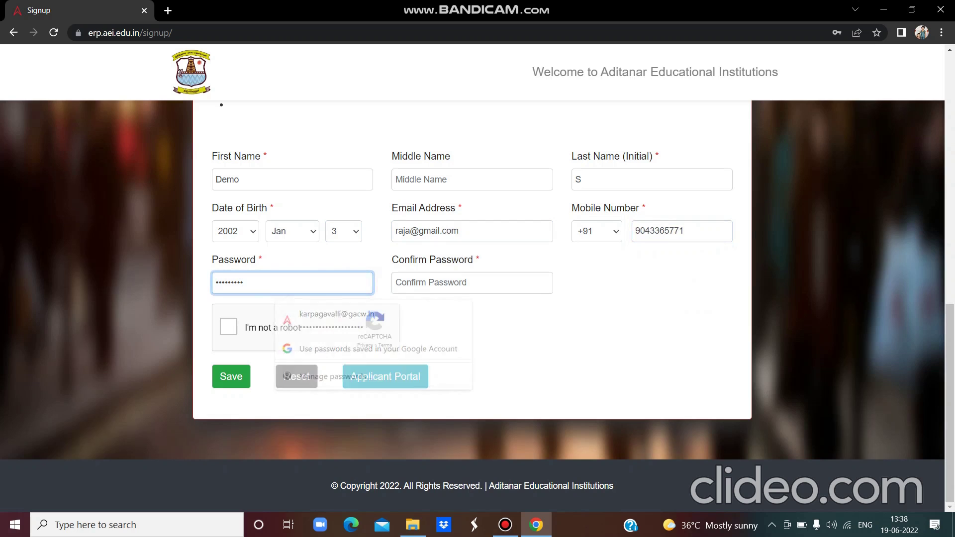
type("12")
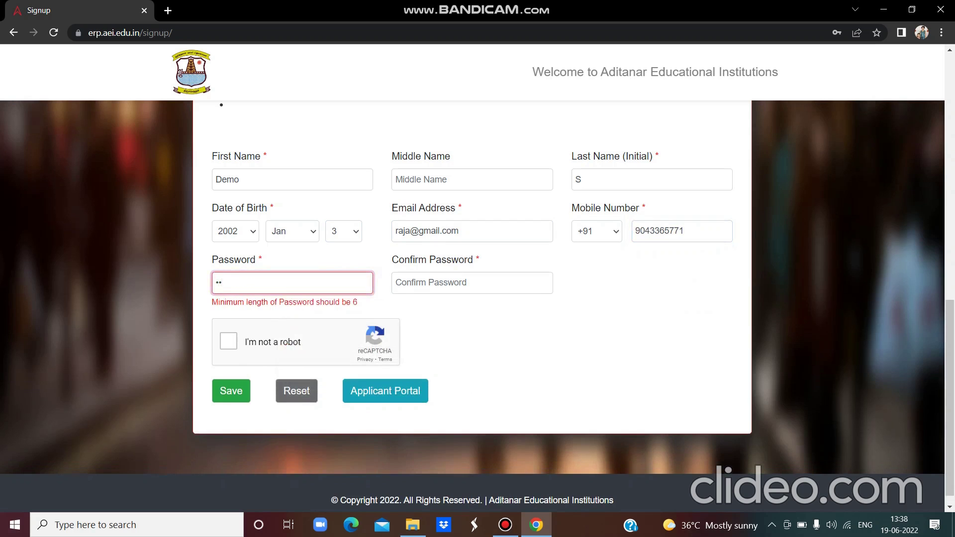
type("3456")
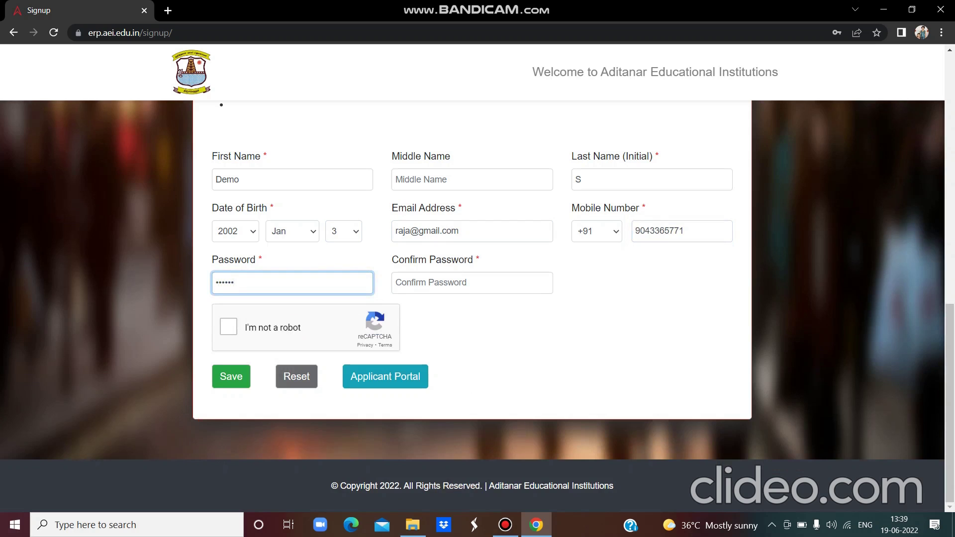
left_click(418, 281)
type("12")
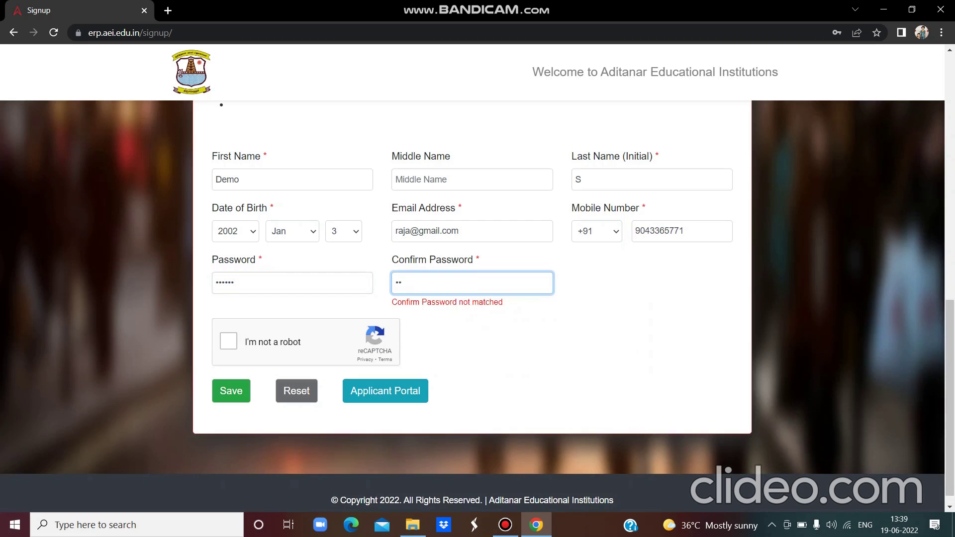
type("3456")
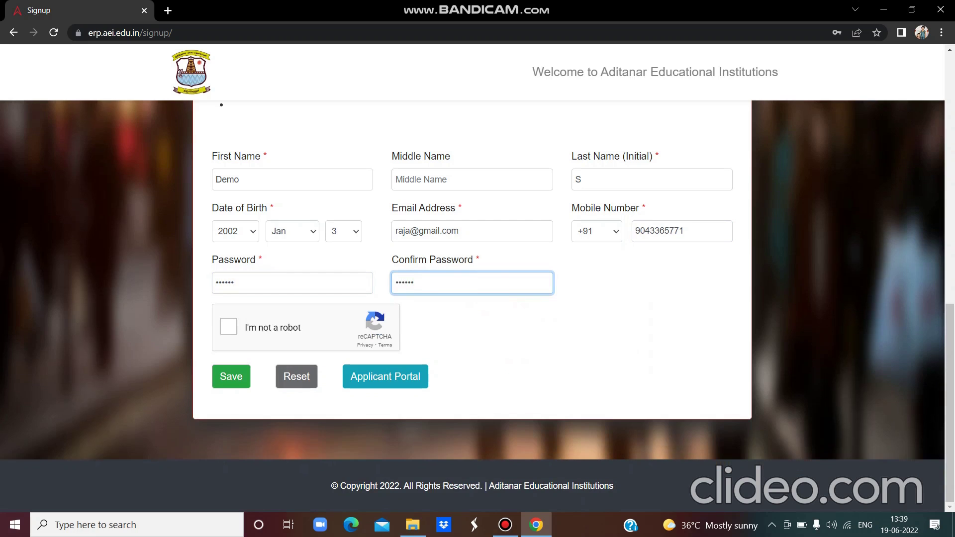
left_click(487, 317)
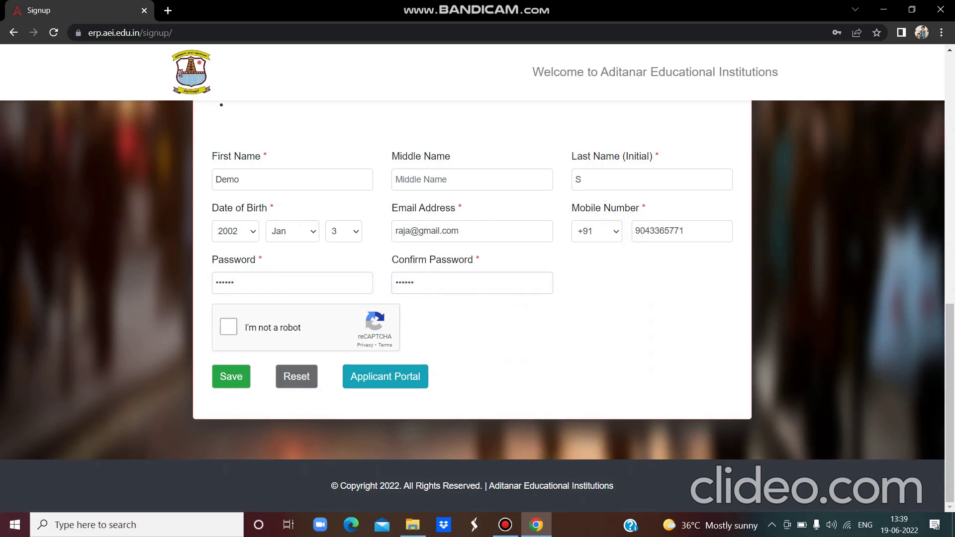
- Pass the robot check, register the account, and continue to the applicant login via the Here link
left_click(228, 327)
left_click(231, 377)
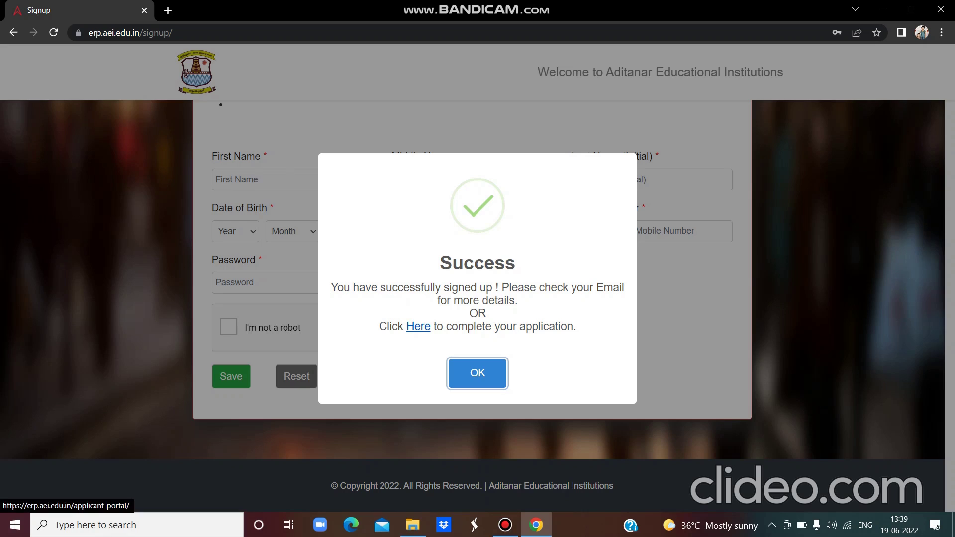
left_click(418, 327)
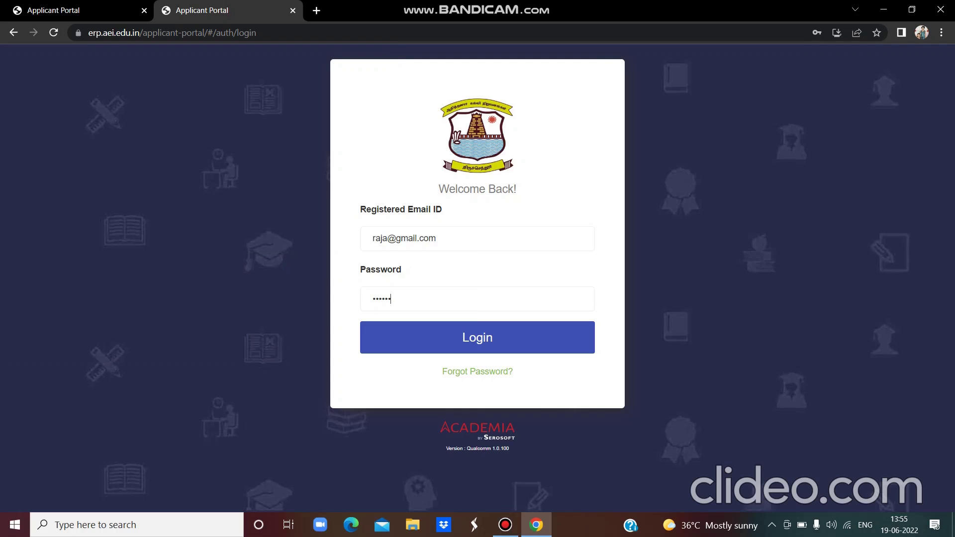
- Log in with the prefilled credentials and open the Program Details section
key("Return")
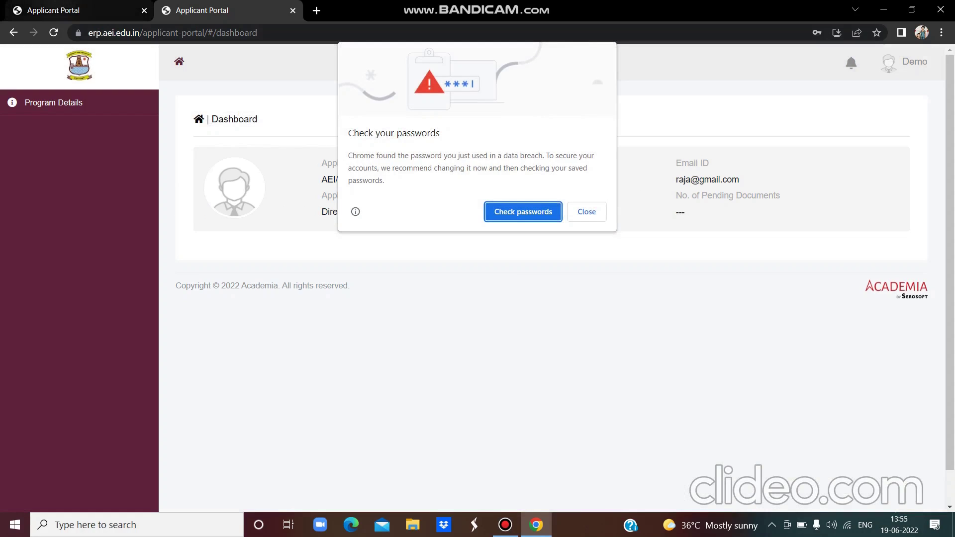
left_click(56, 5)
left_click(78, 103)
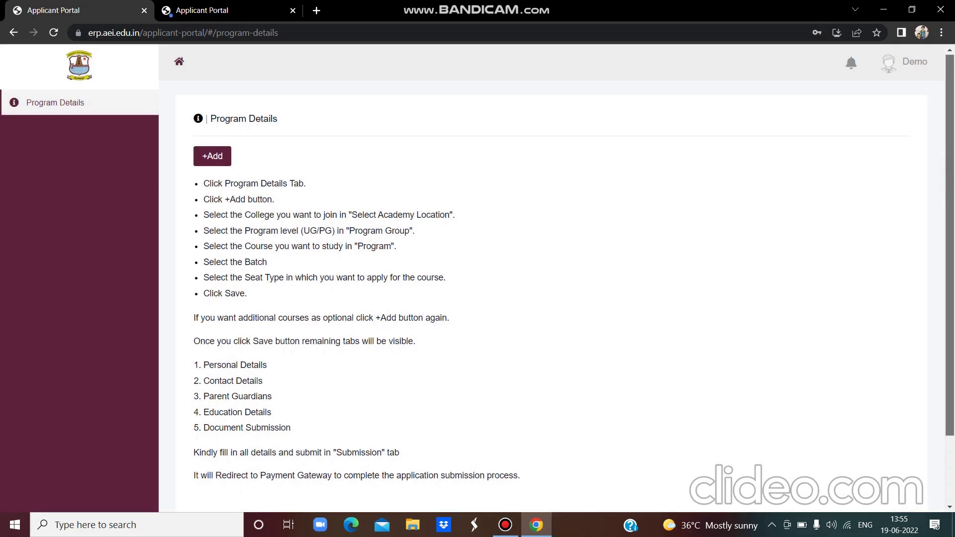
scroll(551, 278, "down", 1)
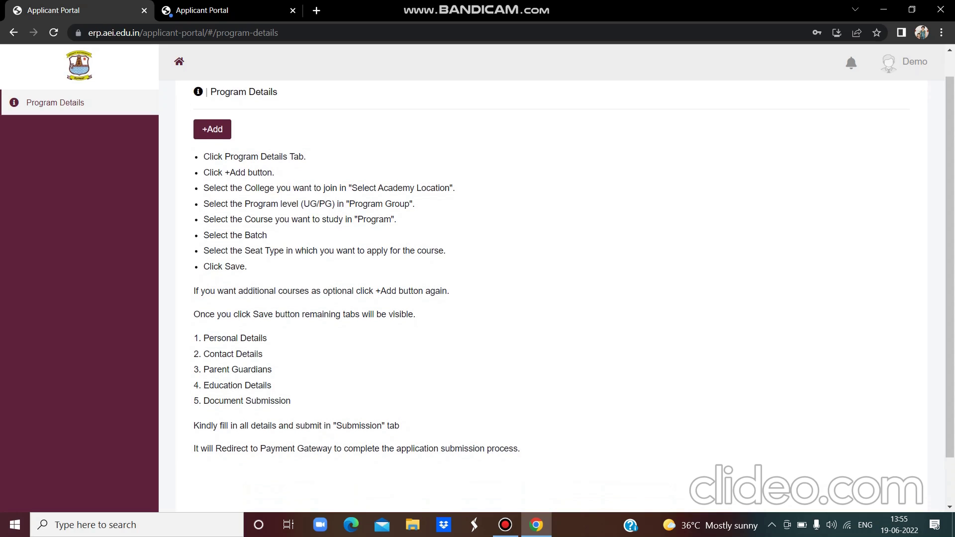
- Add and save B.Sc. Physics at GACW: GACW UG, batch 2022-2025, community Minority (Muslim)
left_click(214, 129)
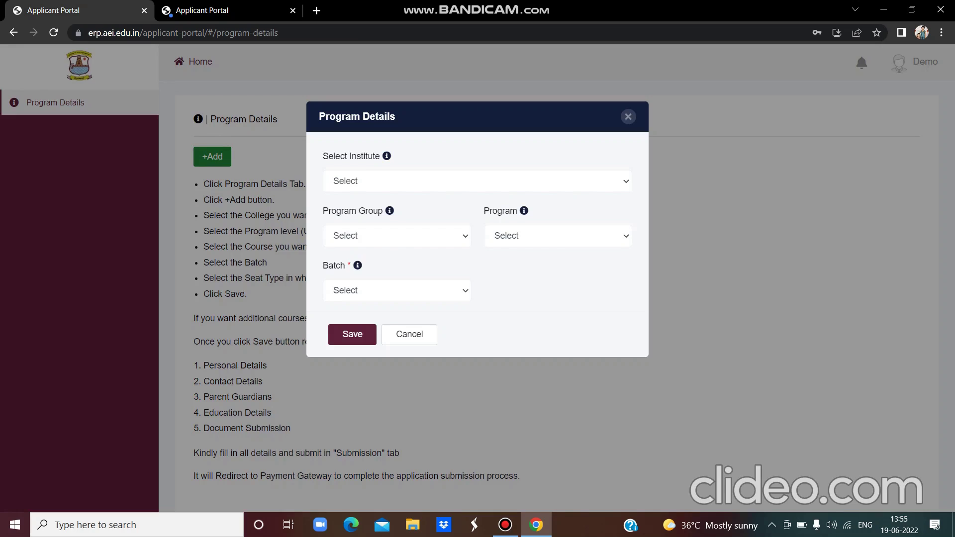
left_click(351, 181)
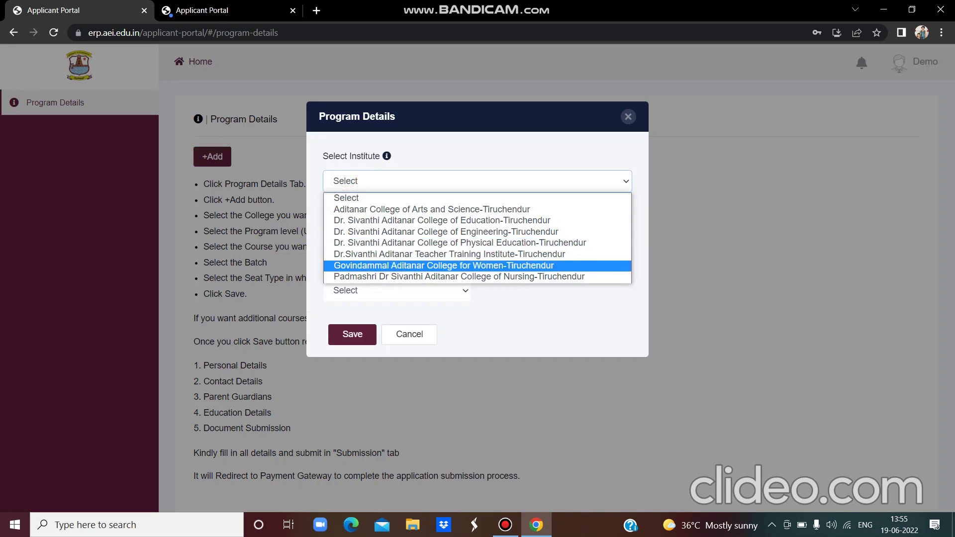
left_click(405, 263)
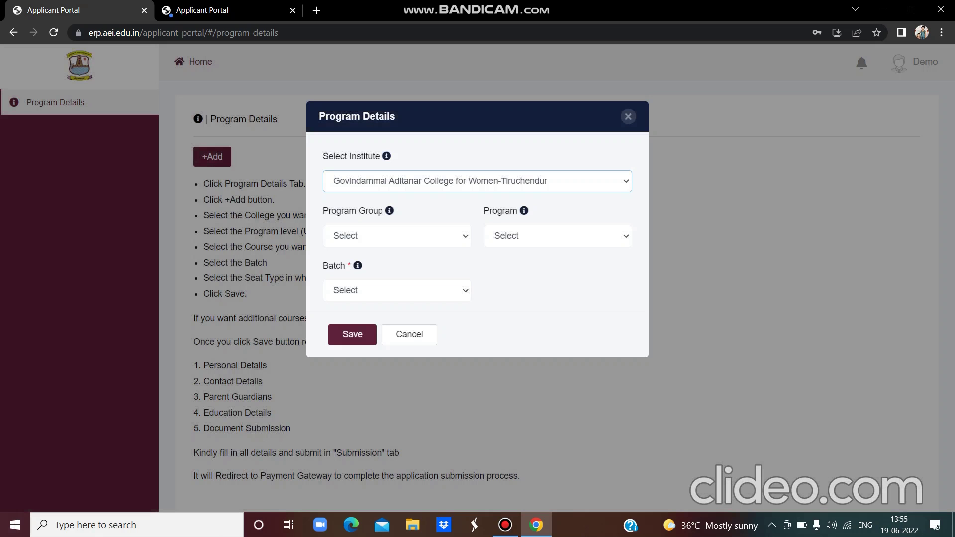
left_click(391, 238)
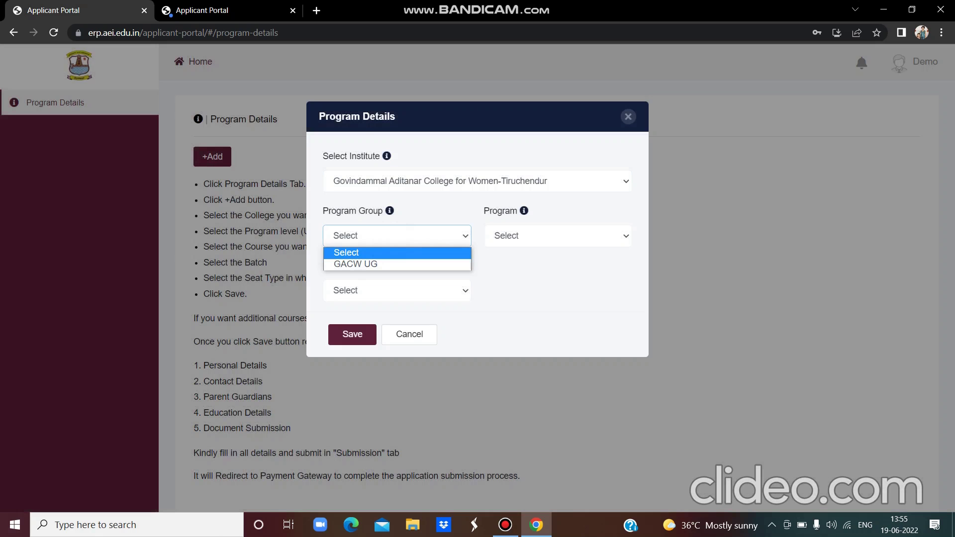
left_click(355, 263)
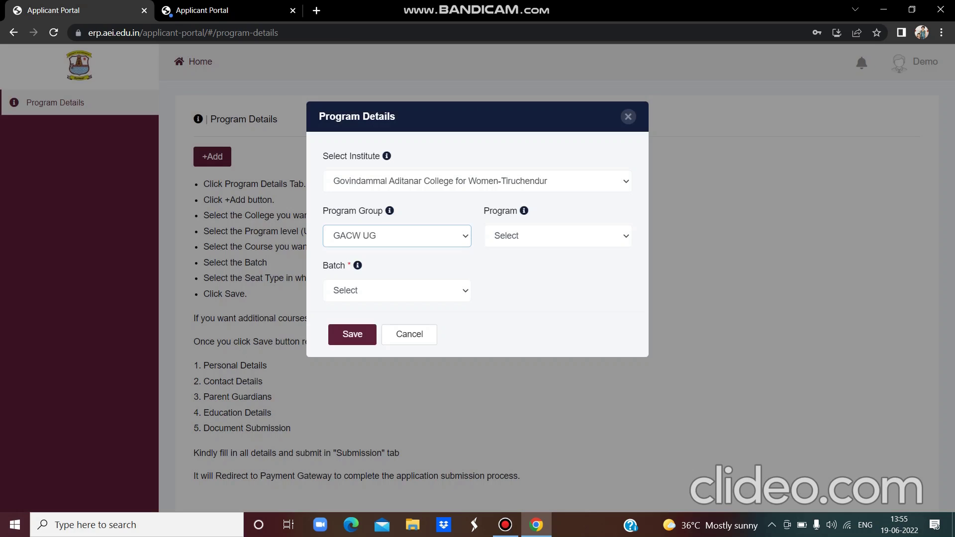
left_click(530, 235)
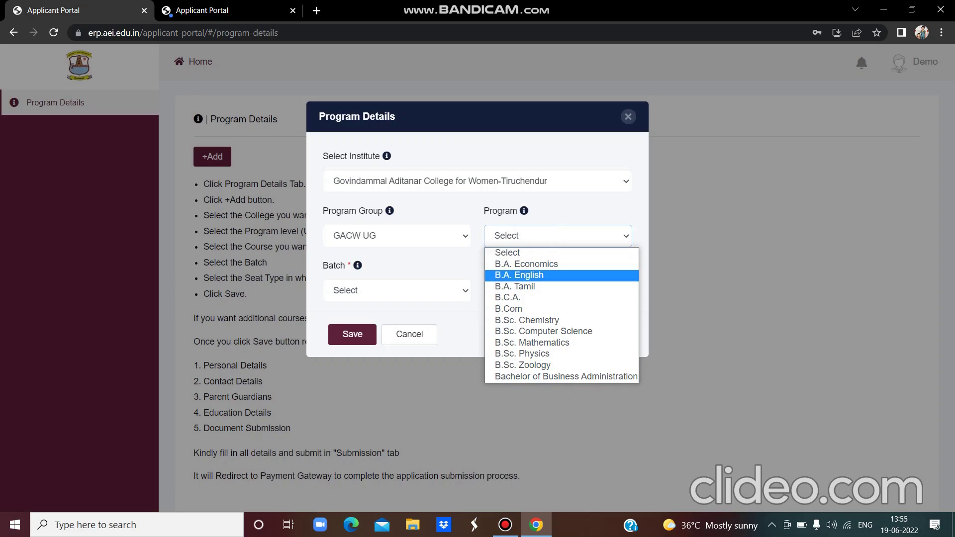
left_click(523, 354)
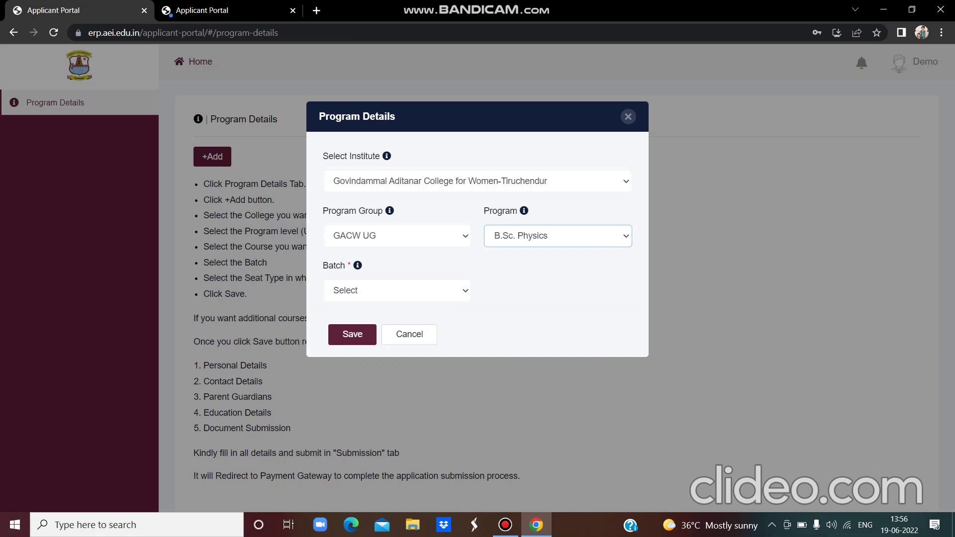
left_click(397, 291)
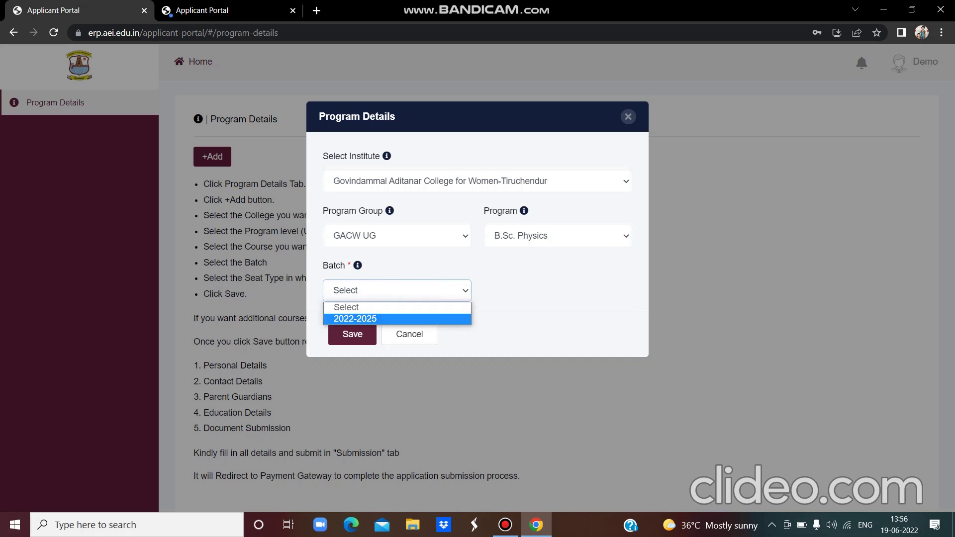
left_click(411, 319)
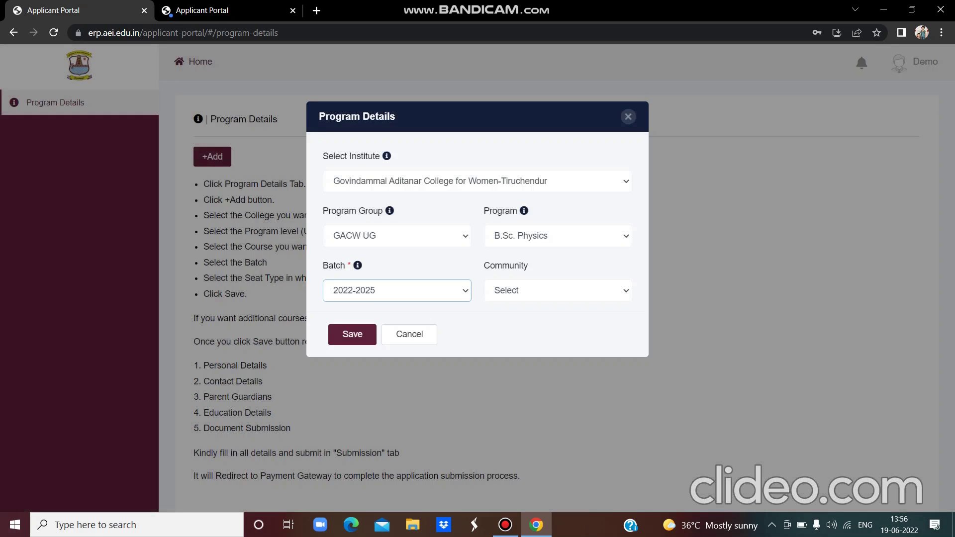
left_click(514, 287)
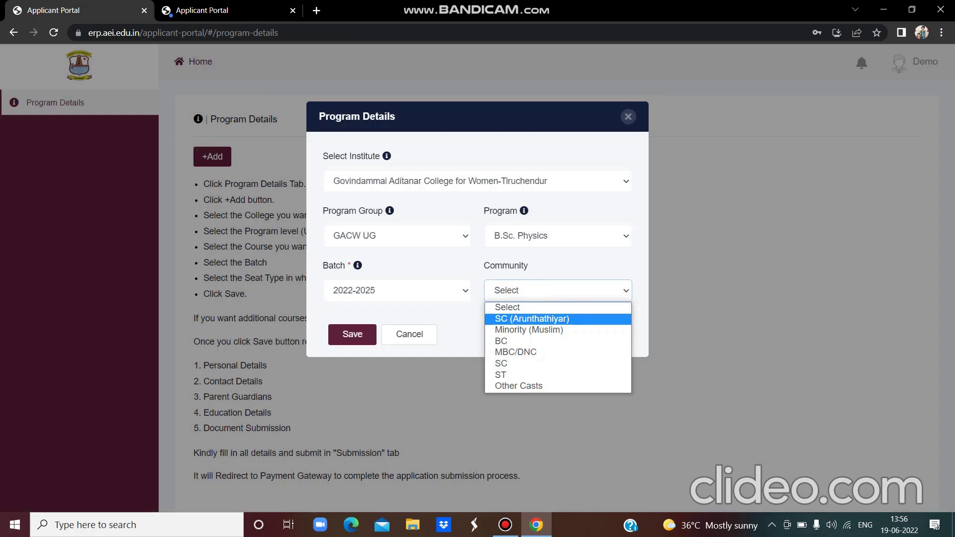
left_click(515, 329)
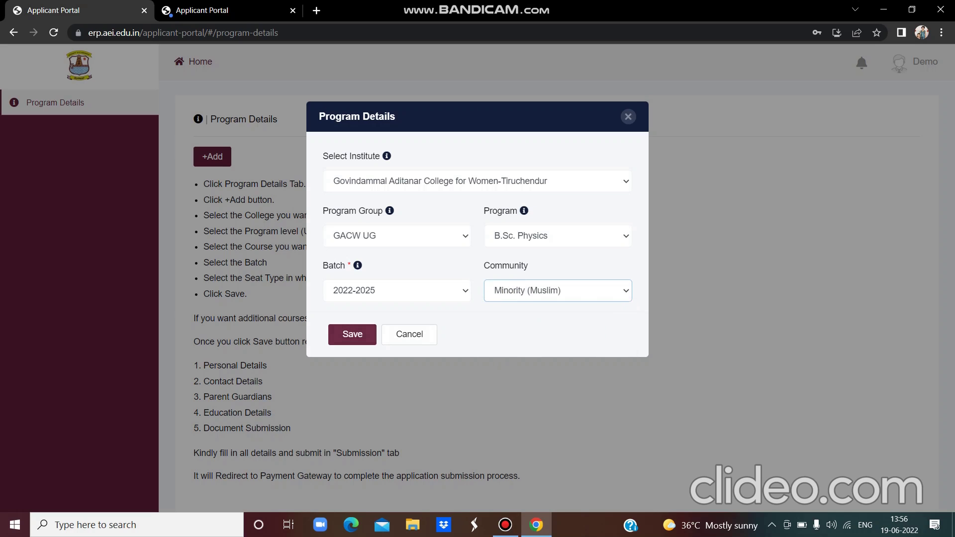
left_click(357, 329)
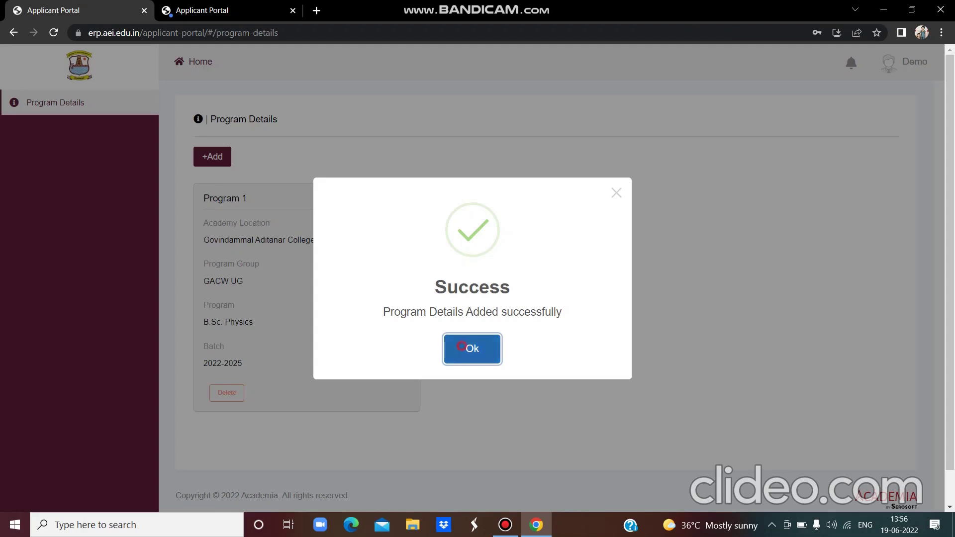
- Dismiss the success notice, return to Program Details, and start a new program entry
left_click(469, 347)
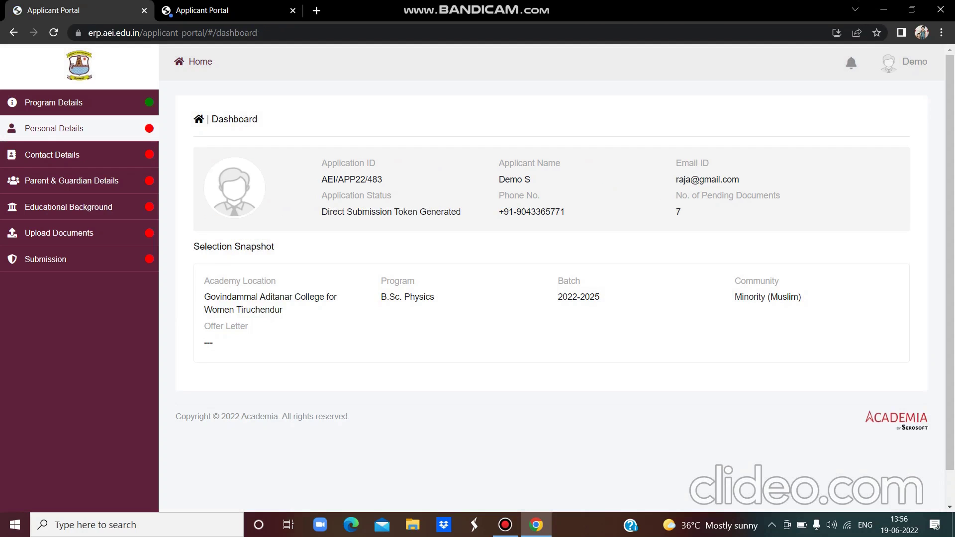
left_click(115, 103)
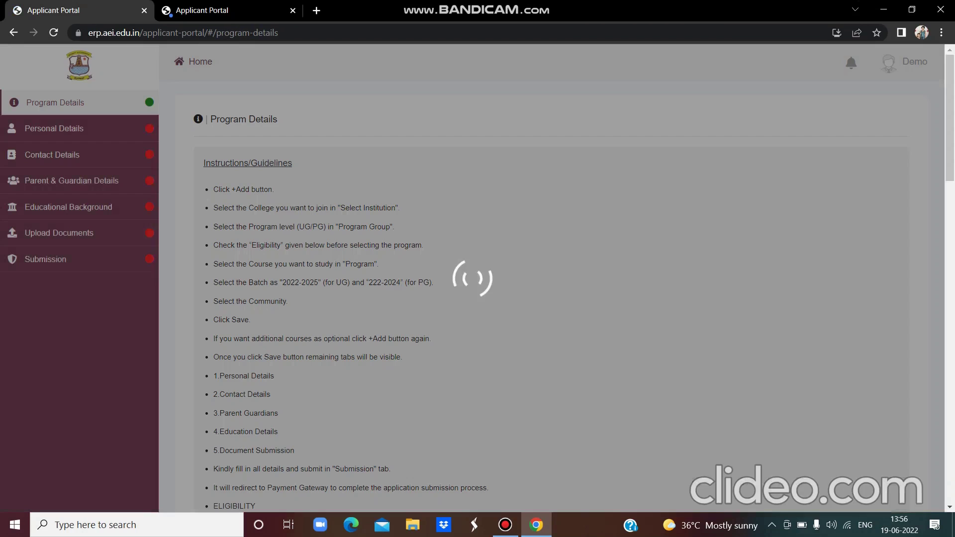
scroll(548, 279, "down", 10)
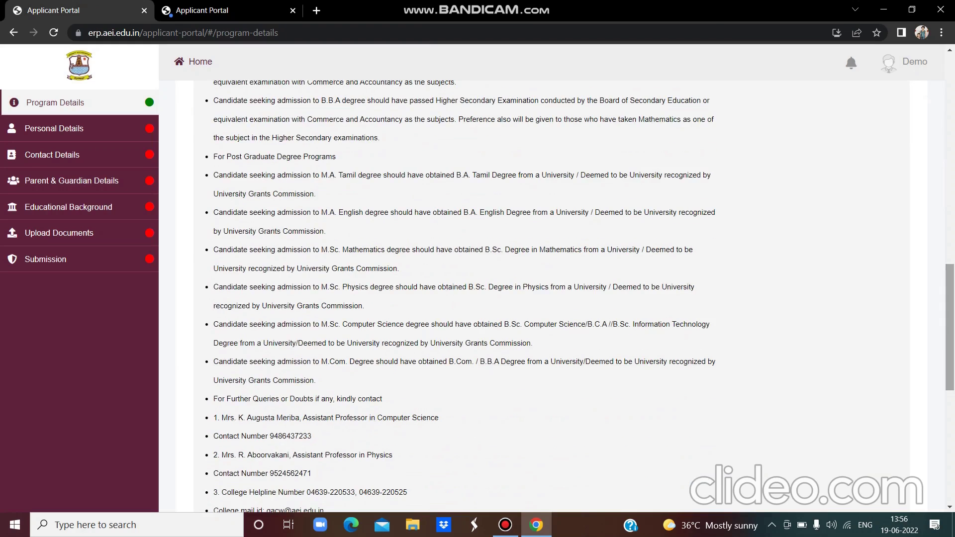
scroll(547, 279, "down", 8)
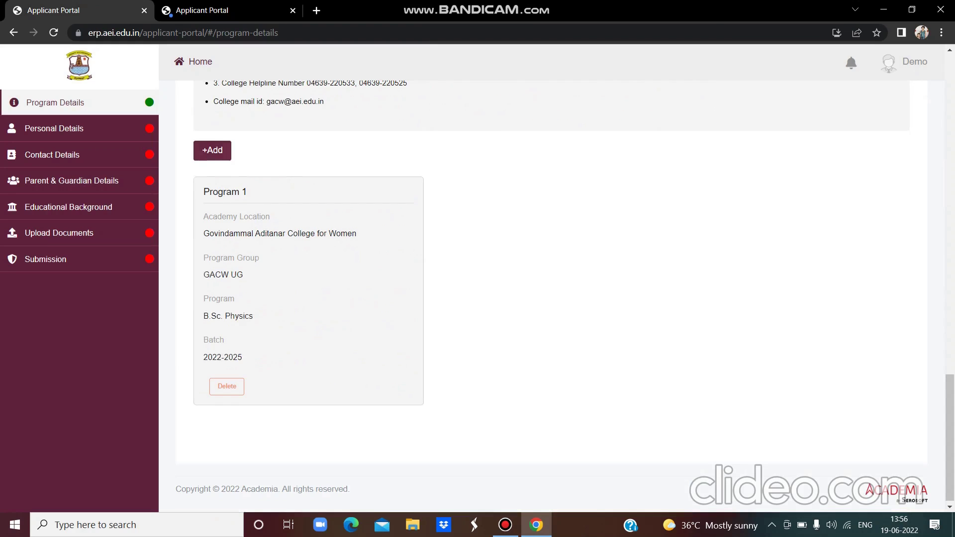
left_click(212, 151)
- Save B.A. English at Govindammal Aditanar College for Women, GACW UG, batch 2022-2025, as Program 2
left_click(342, 180)
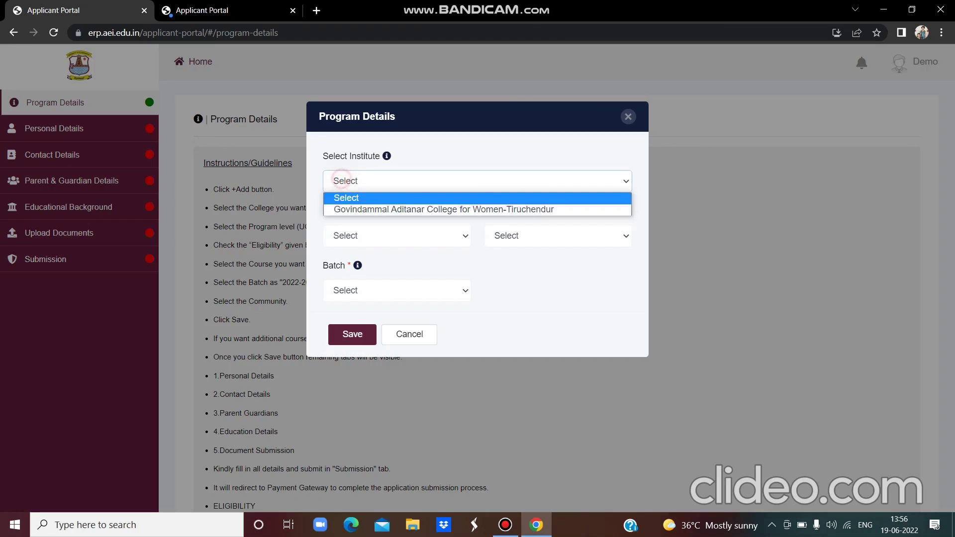
left_click(342, 208)
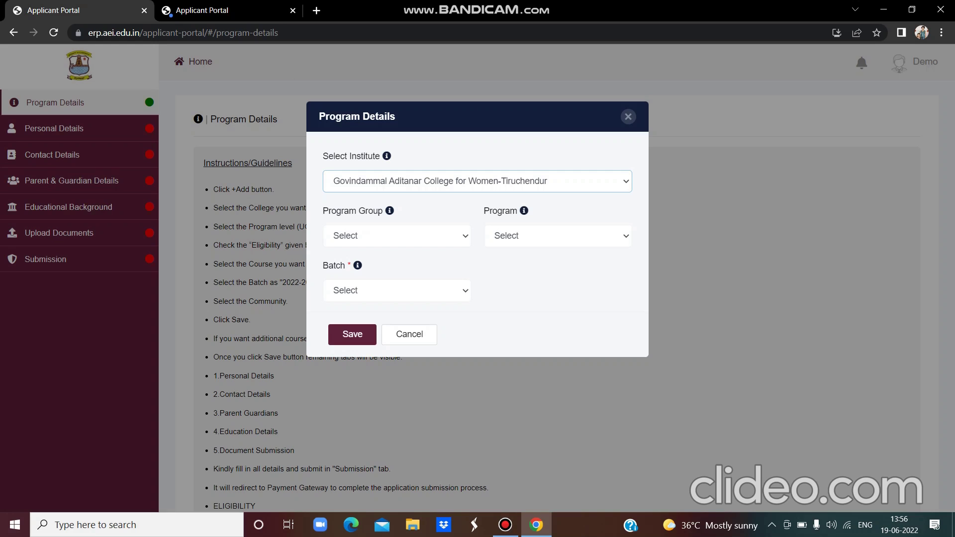
left_click(356, 236)
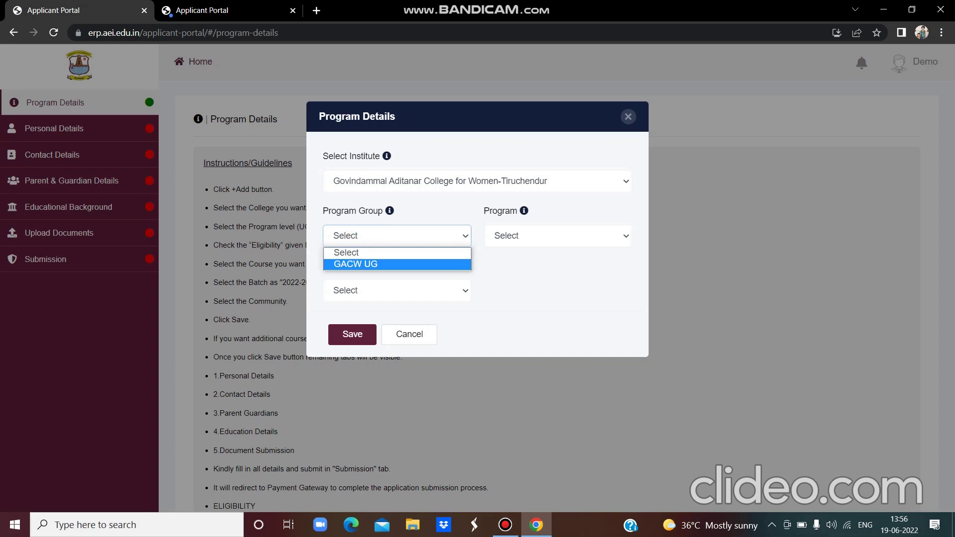
left_click(355, 264)
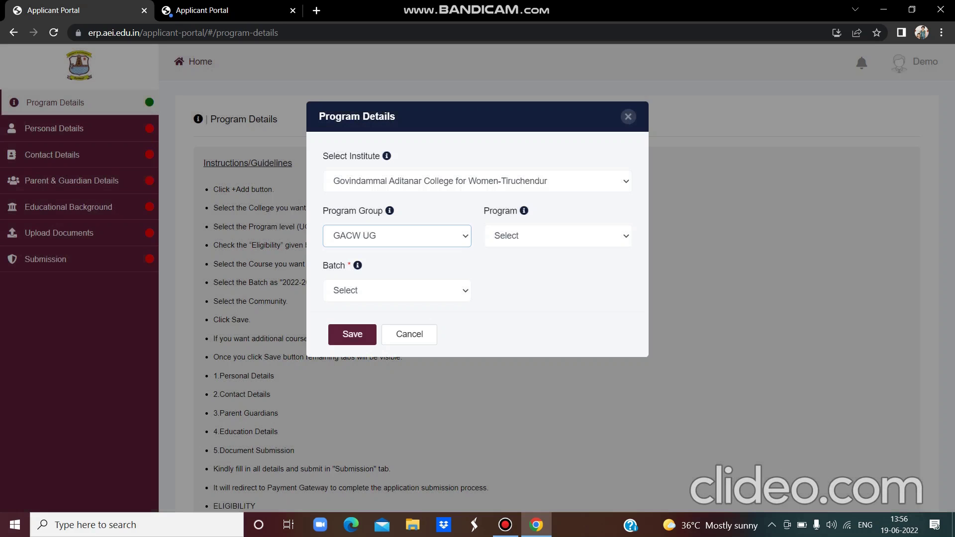
left_click(557, 236)
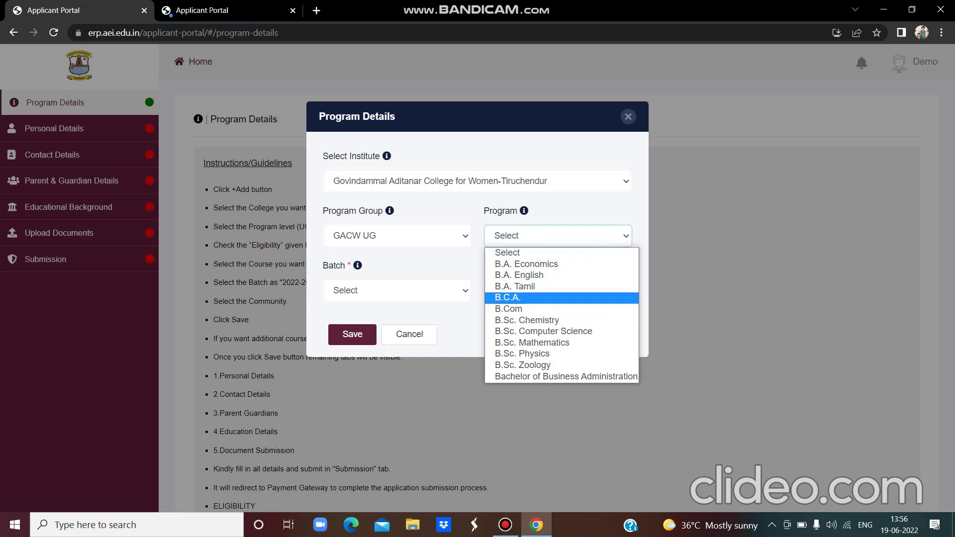
left_click(528, 275)
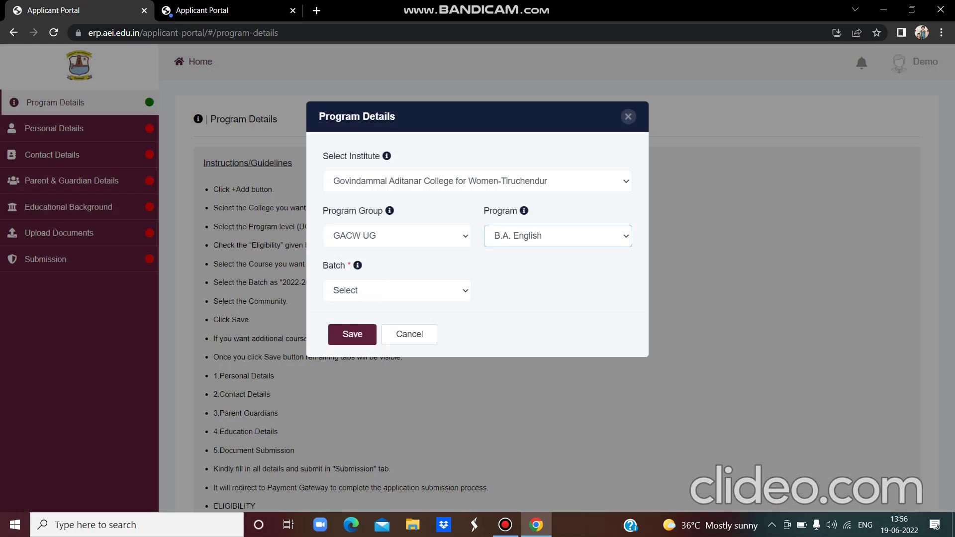
left_click(397, 290)
left_click(358, 318)
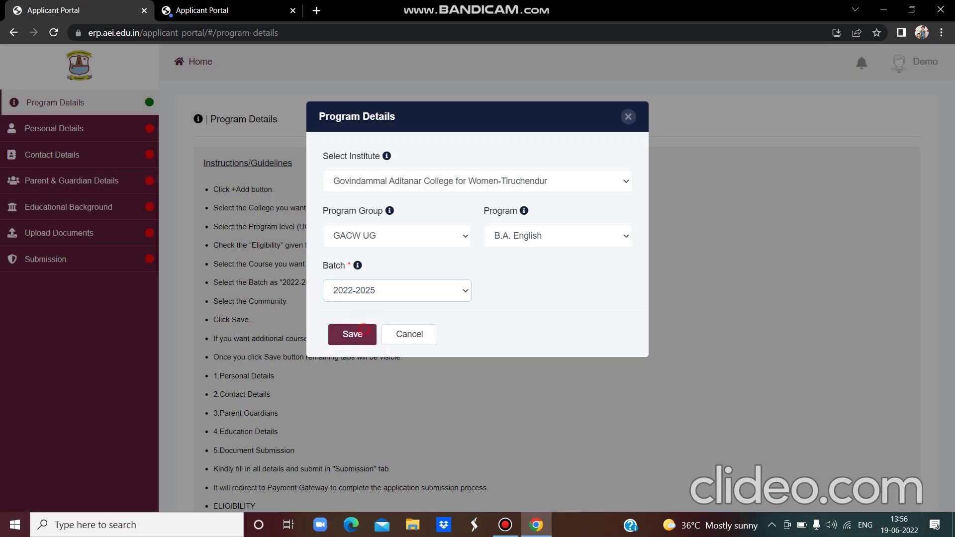
left_click(352, 334)
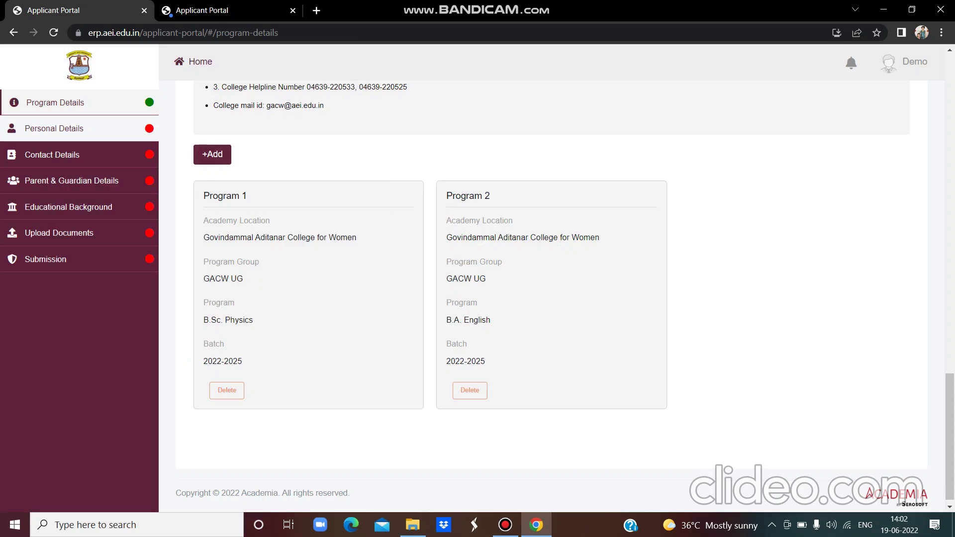
- Upload photo.jpg from the Desktop as the passport-size photo in Personal Details
left_click(132, 129)
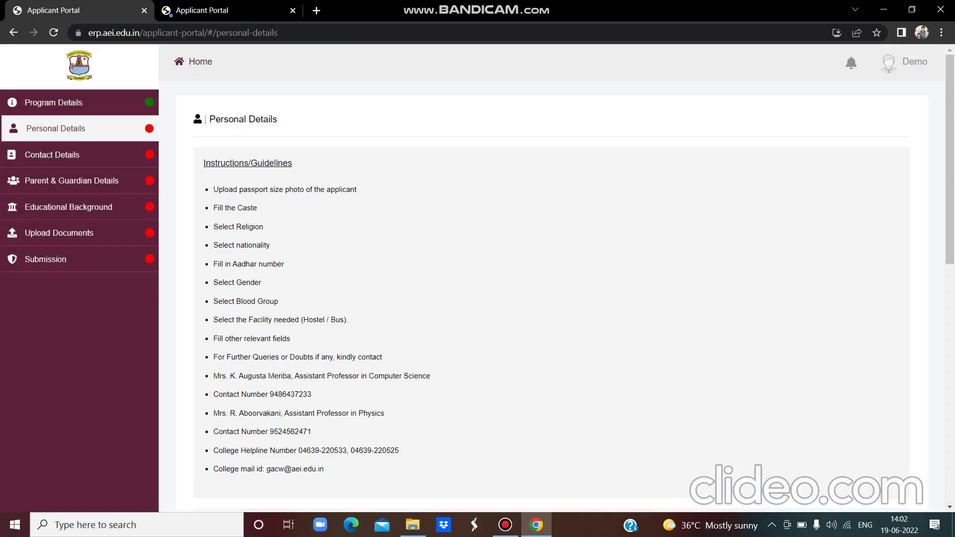
scroll(551, 299, "down", 8)
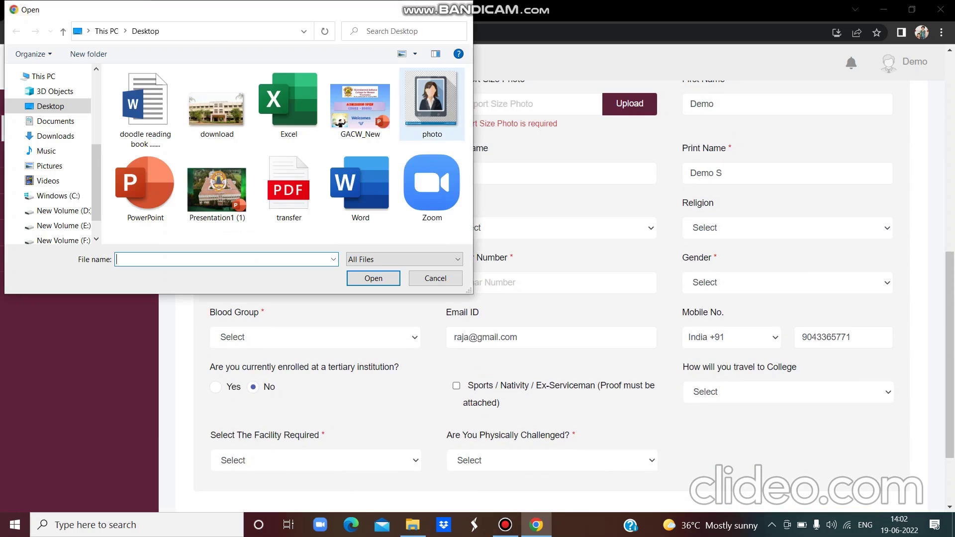
left_click(432, 104)
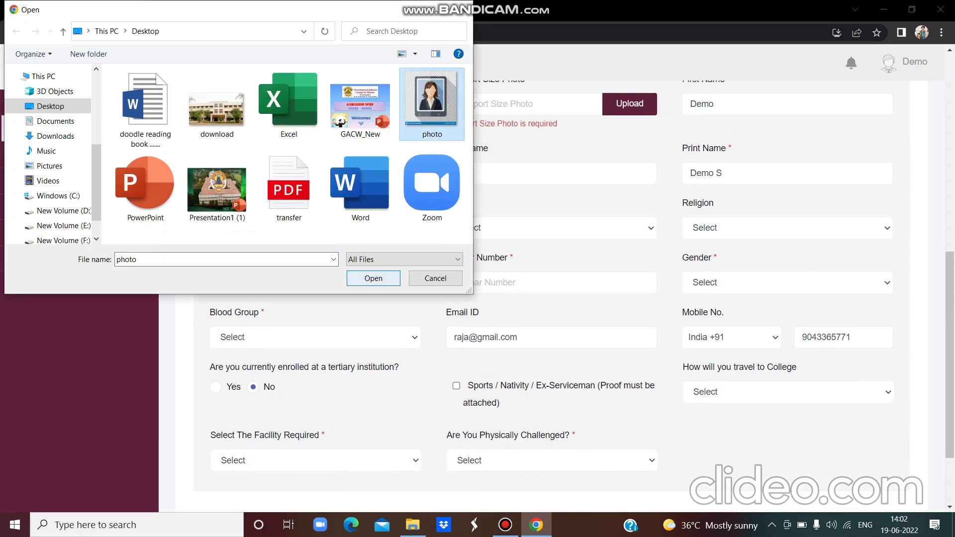
key("Return")
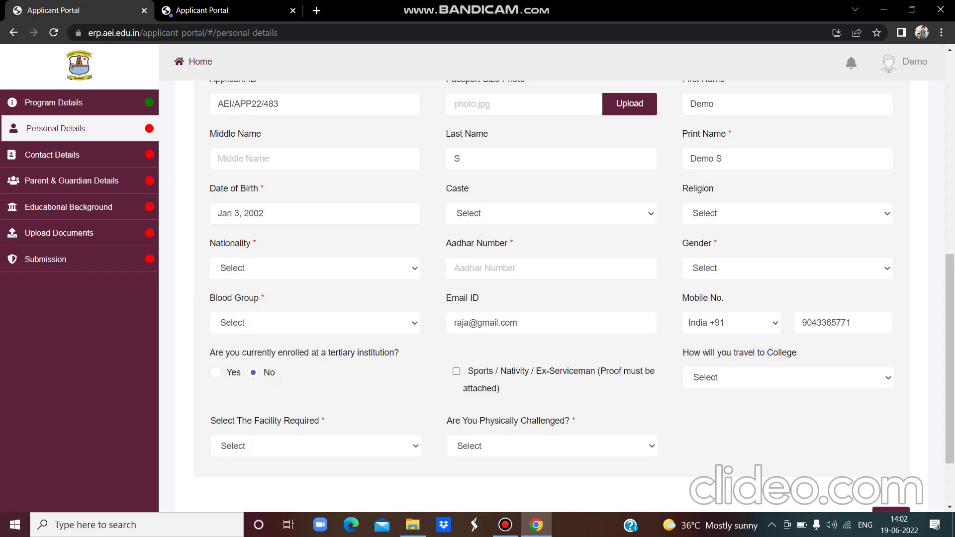
- Set caste Adi Andhra, religion Buddhist, nationality Indian, and enter the Aadhar number
left_click(609, 213)
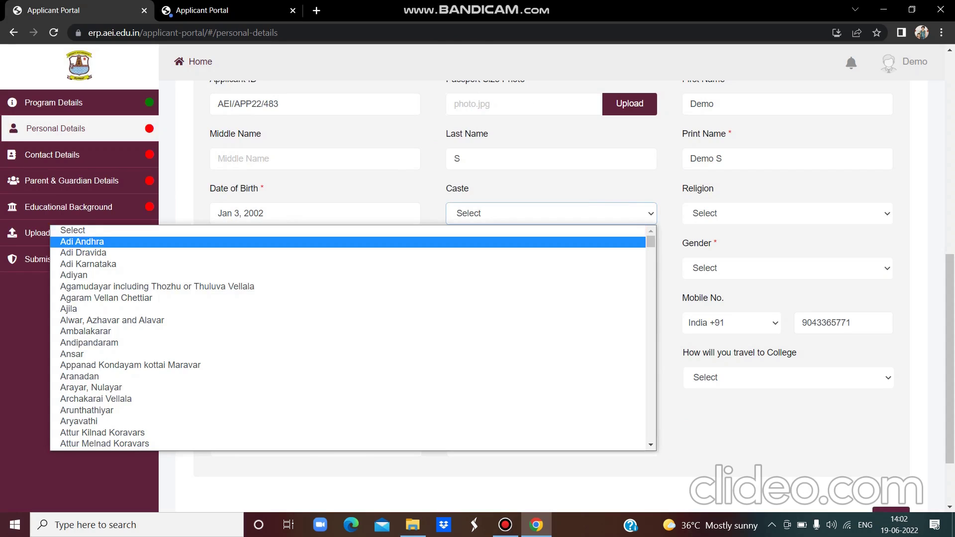
left_click(599, 241)
left_click(752, 209)
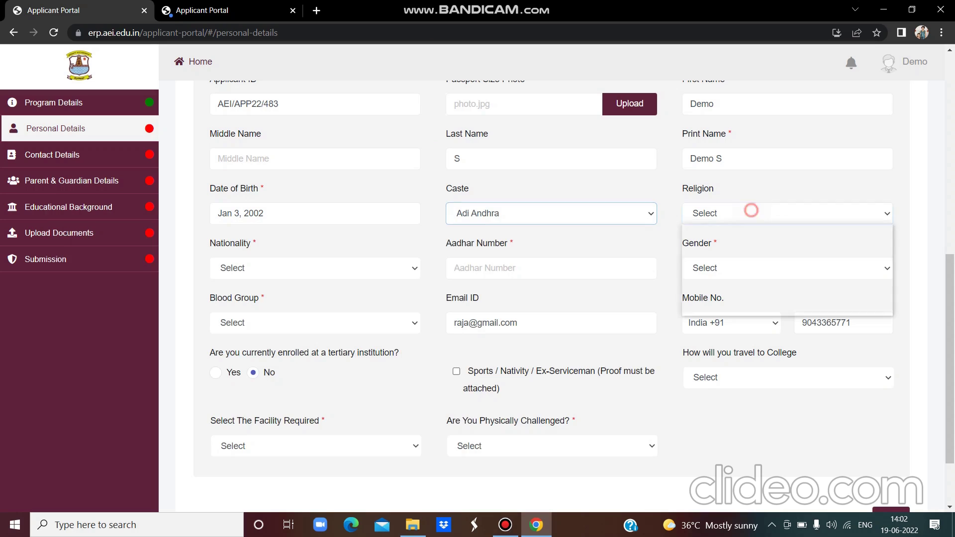
left_click(757, 242)
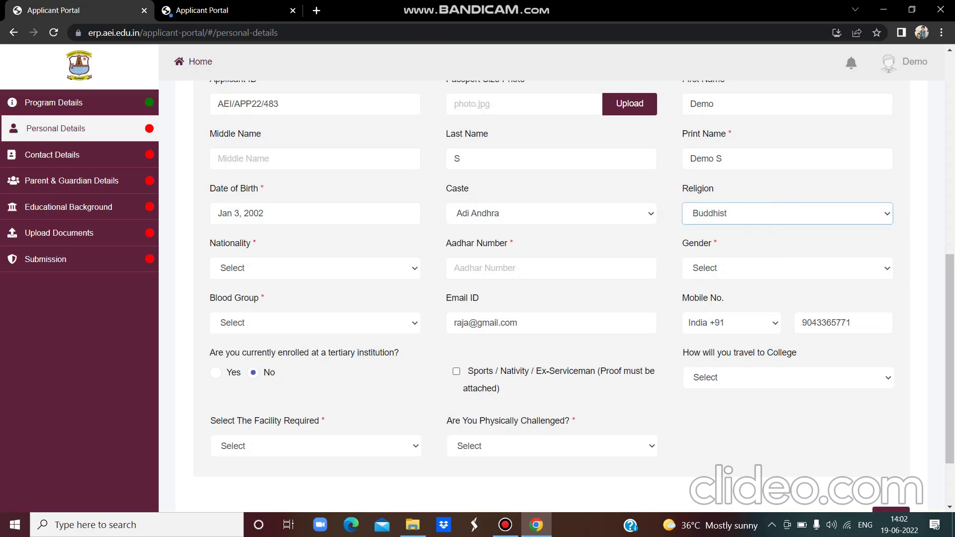
left_click(383, 269)
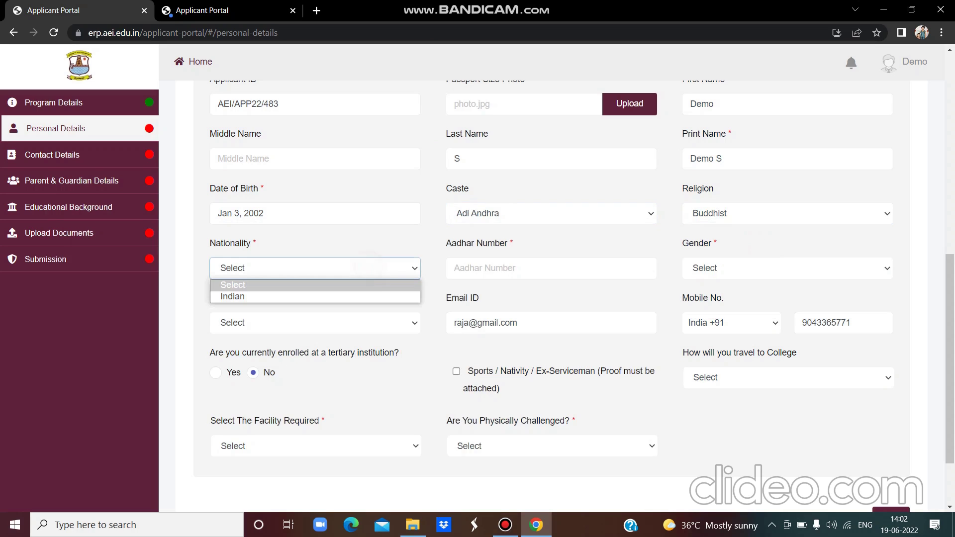
left_click(383, 295)
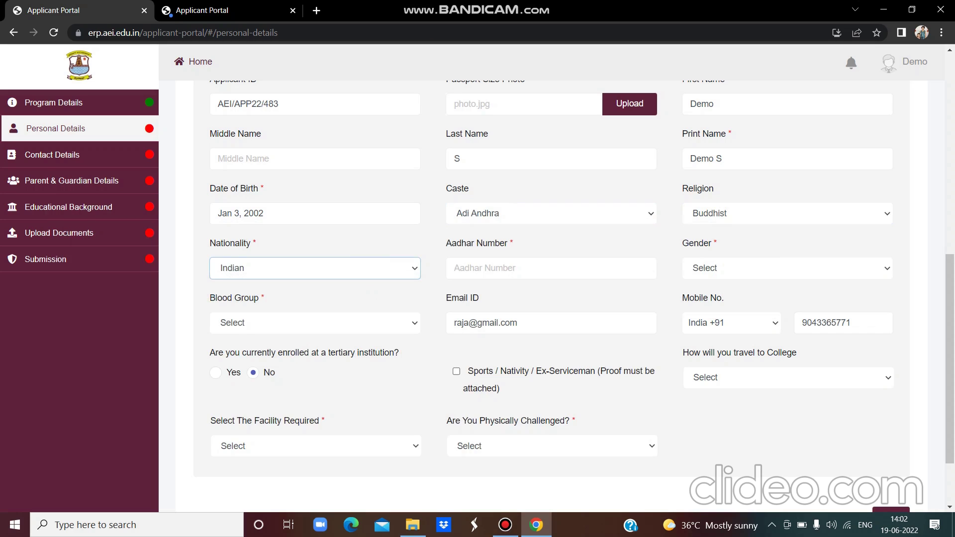
left_click(486, 269)
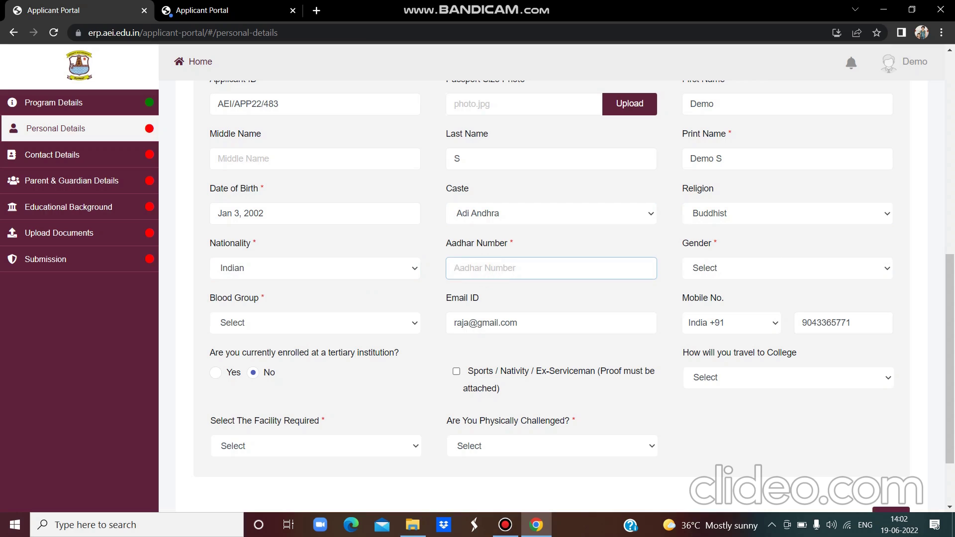
- Choose gender Female, blood group O-, travel On Foot and facility Hostel
left_click(788, 268)
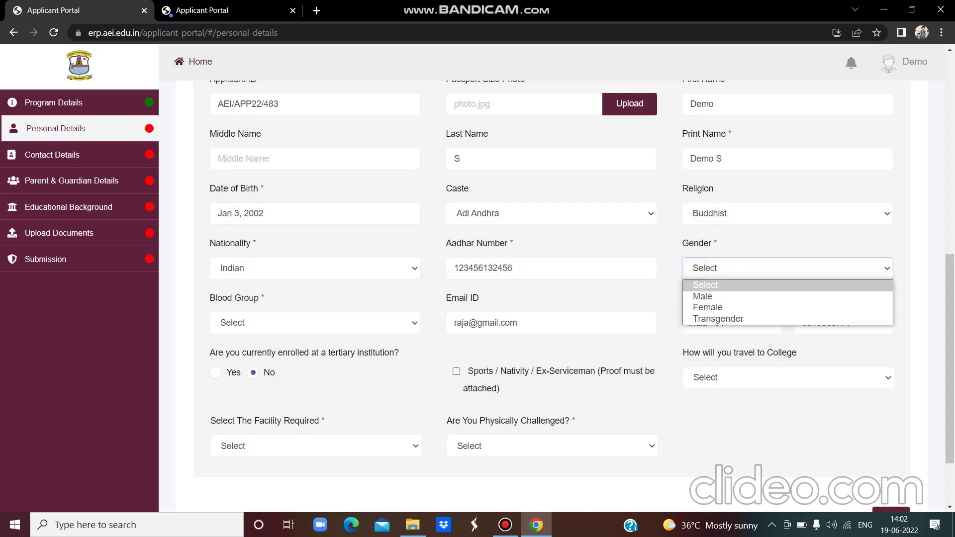
left_click(697, 307)
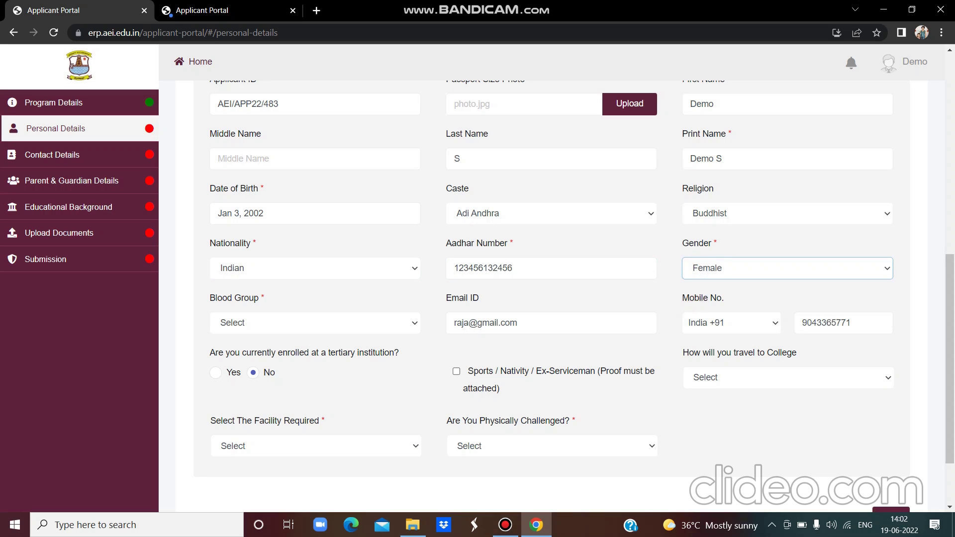
left_click(393, 323)
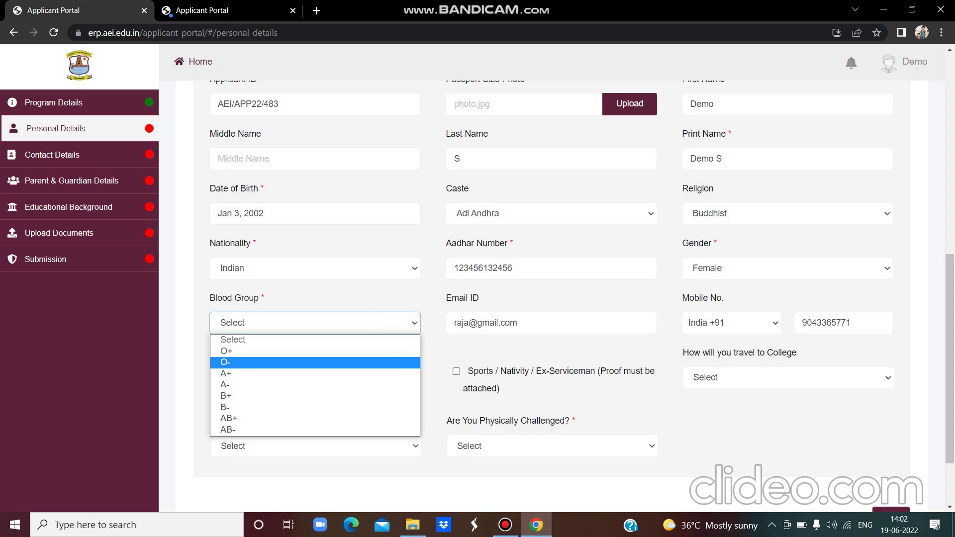
left_click(393, 362)
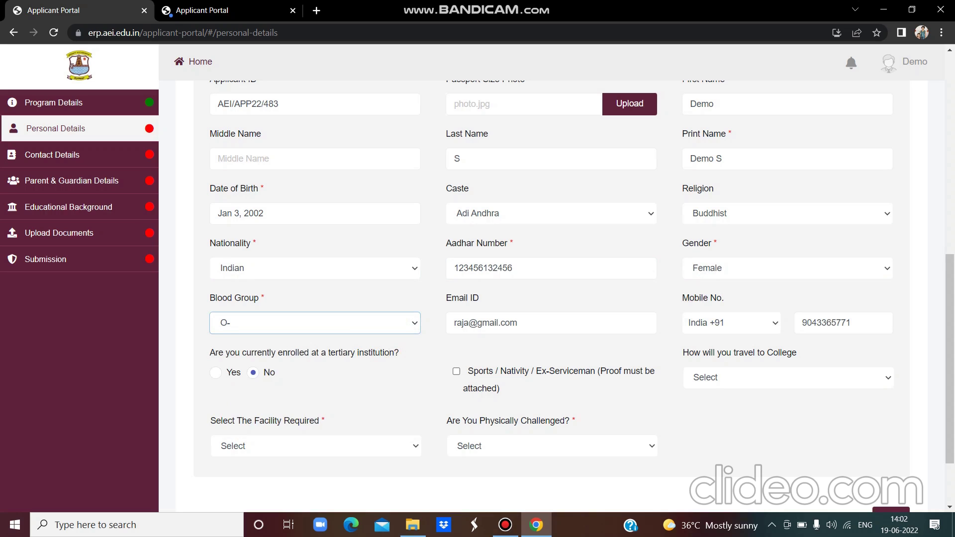
left_click(789, 377)
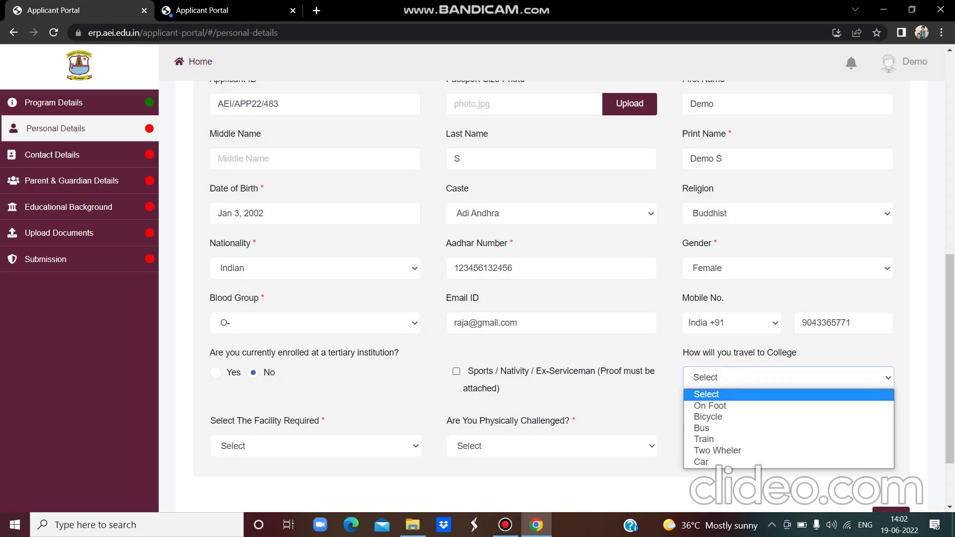
left_click(712, 406)
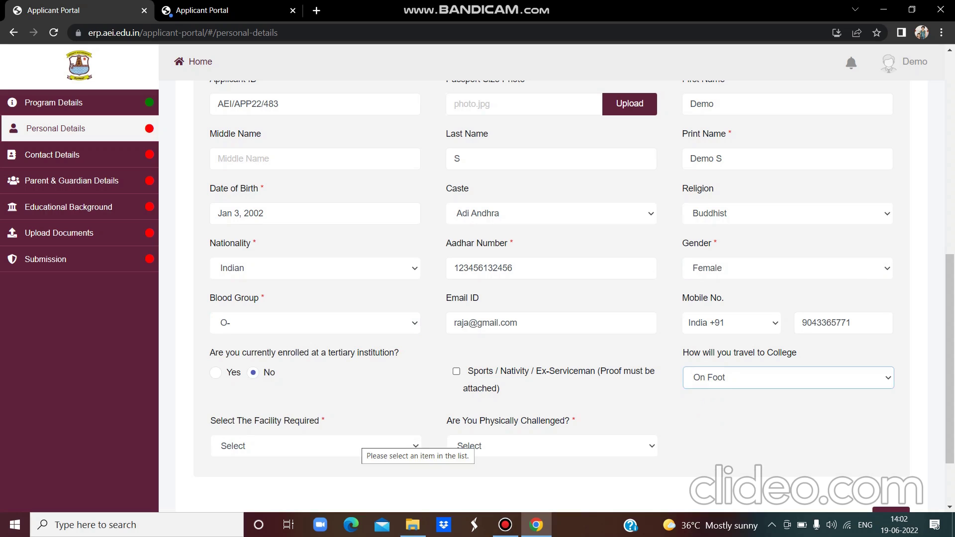
left_click(374, 446)
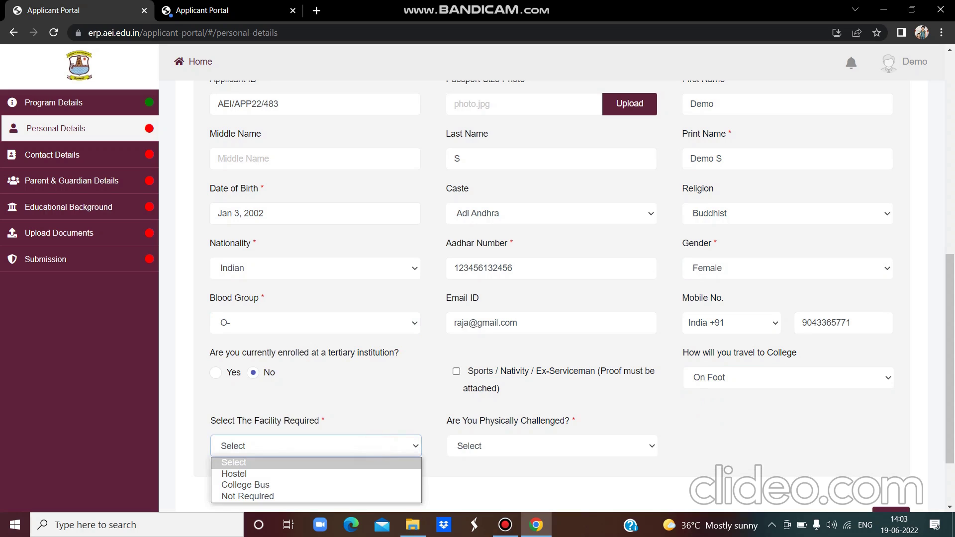
left_click(373, 474)
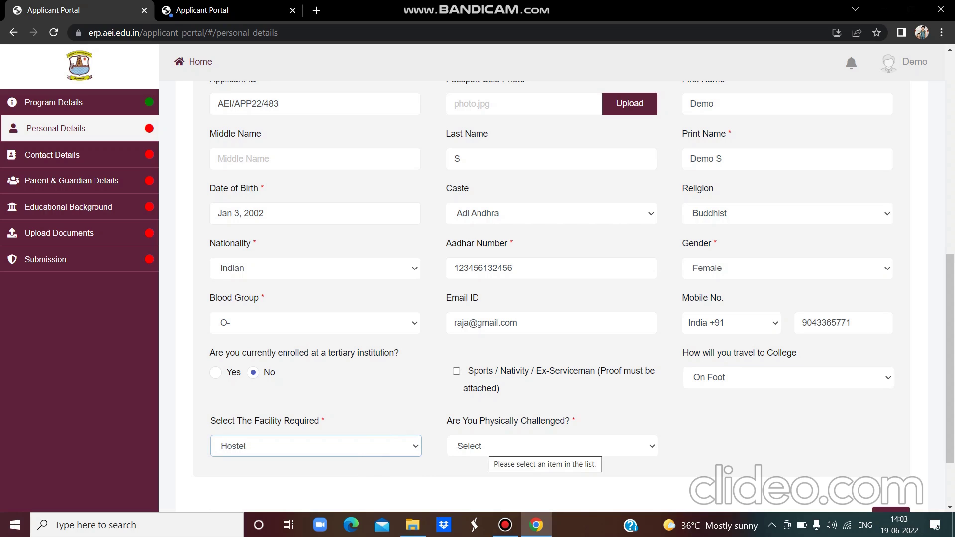
- Answer No to physically challenged and save the personal details
key("Tab")
key("alt+Down")
key("Down")
key("Down")
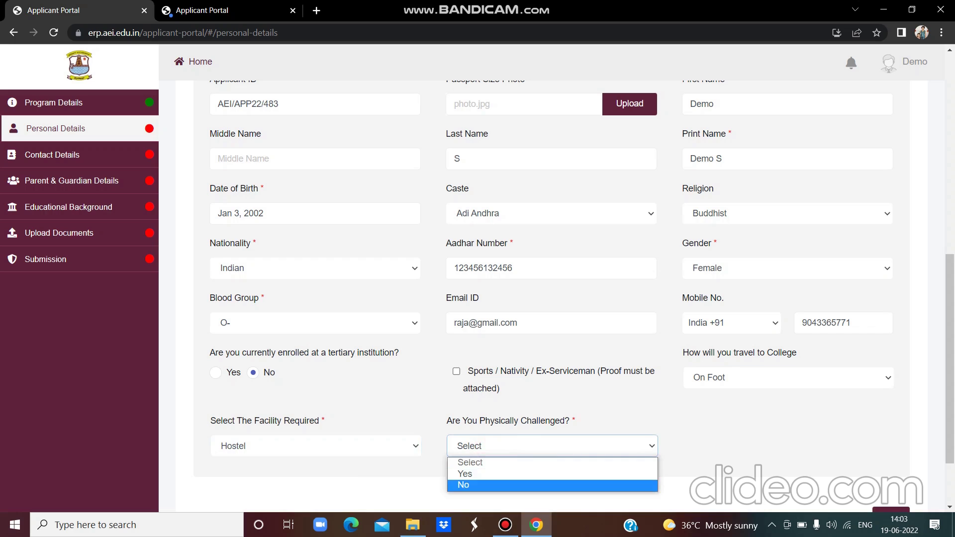
key("Return")
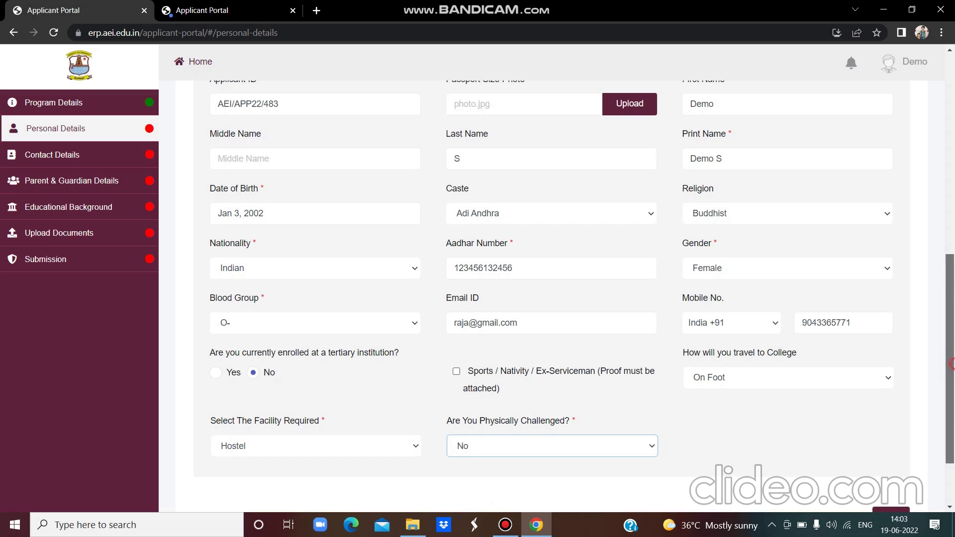
scroll(566, 297, "down", 2)
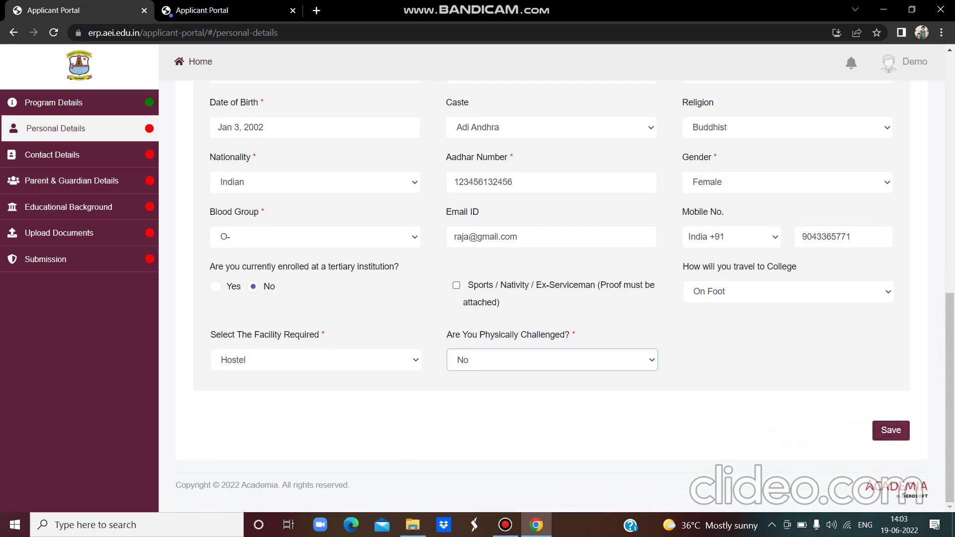
left_click(895, 416)
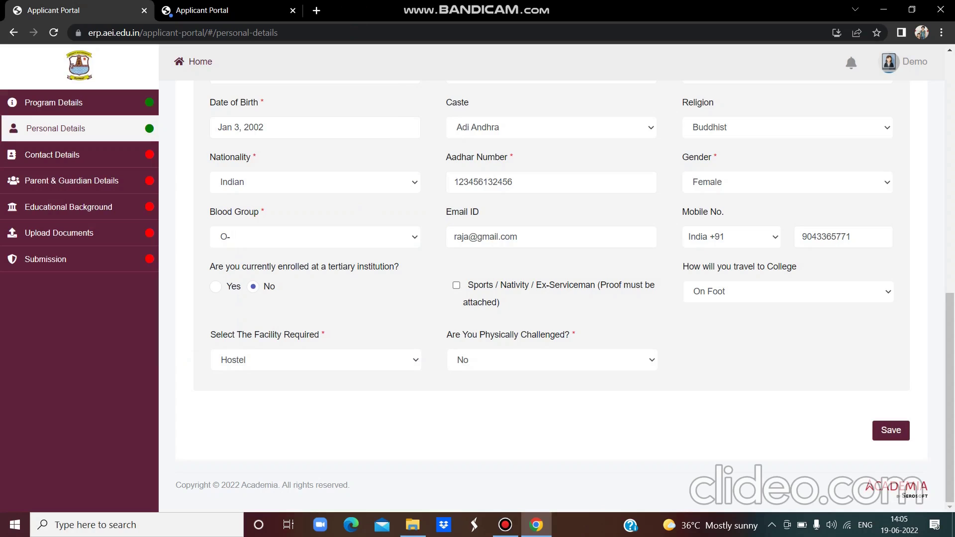
- Start a new contact address, enter the address line, and pick India as country
left_click(82, 157)
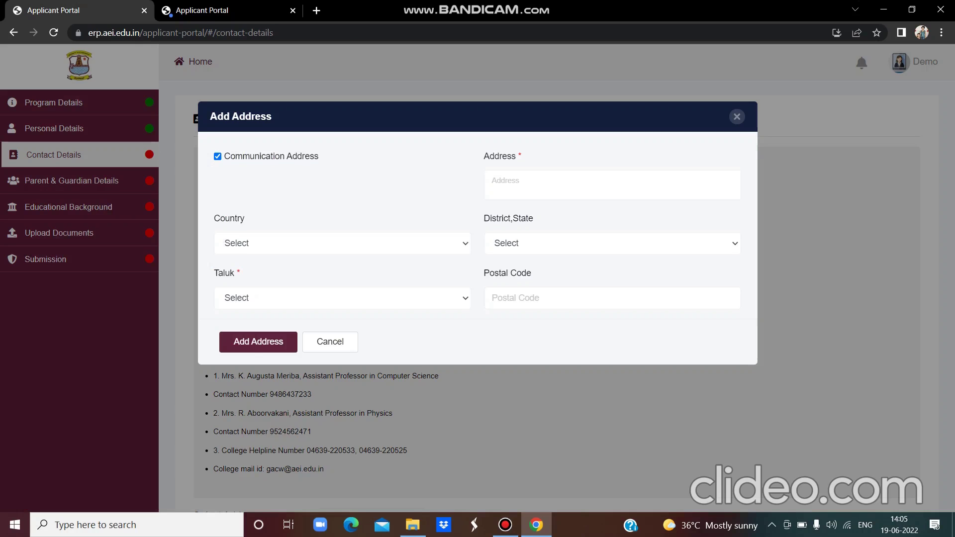
left_click(570, 191)
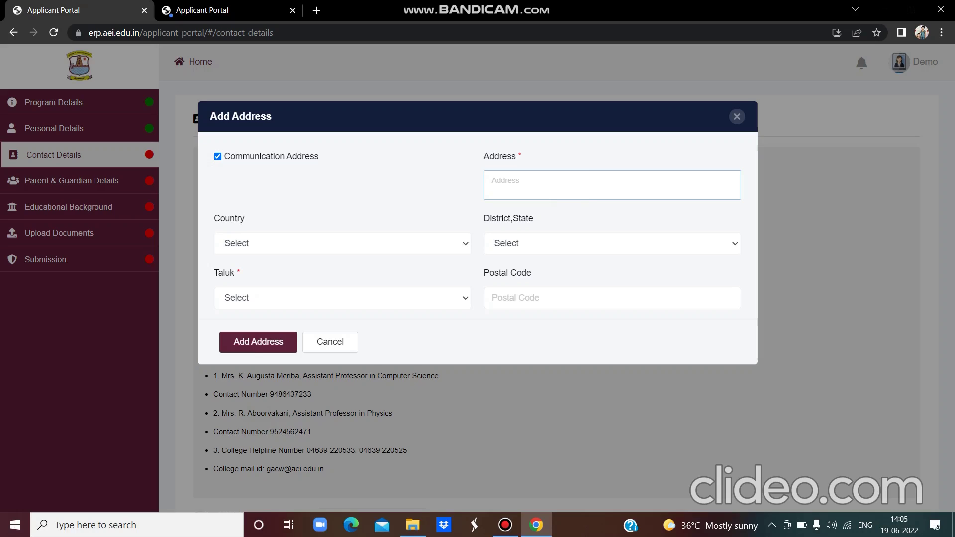
left_click(446, 243)
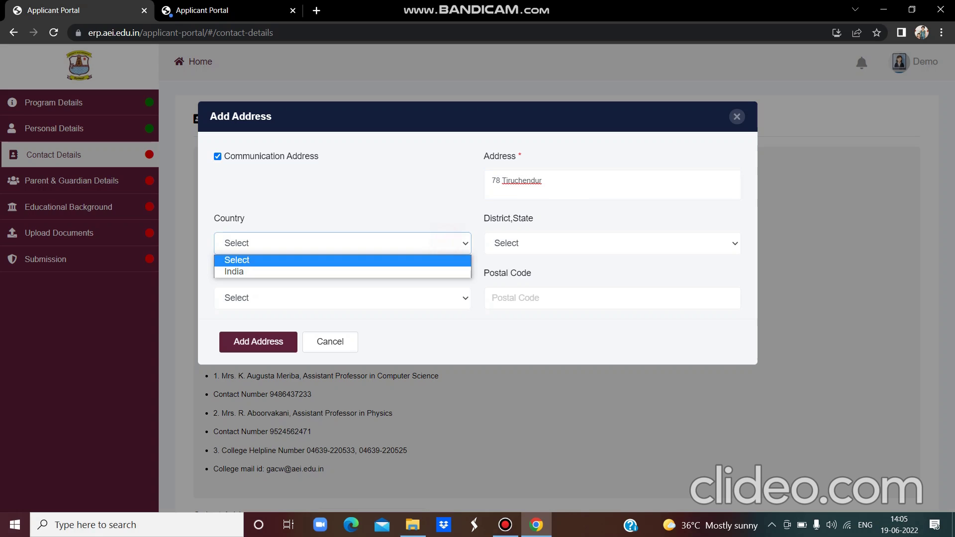
left_click(448, 273)
- Set district Tirunelveli-Tamil Nadu, taluk Cheranmahadevi, enter the postal code, and add the address
left_click(555, 243)
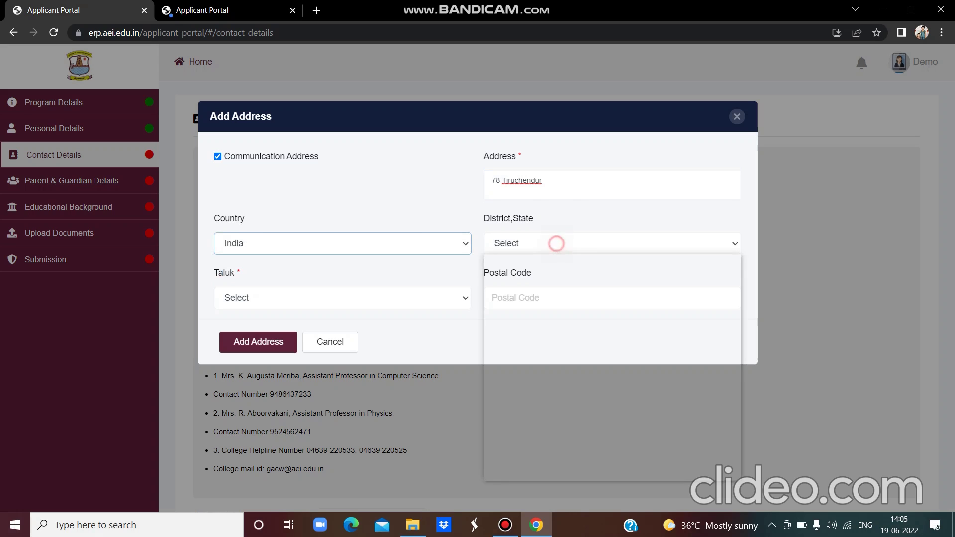
scroll(608, 369, "down", 20)
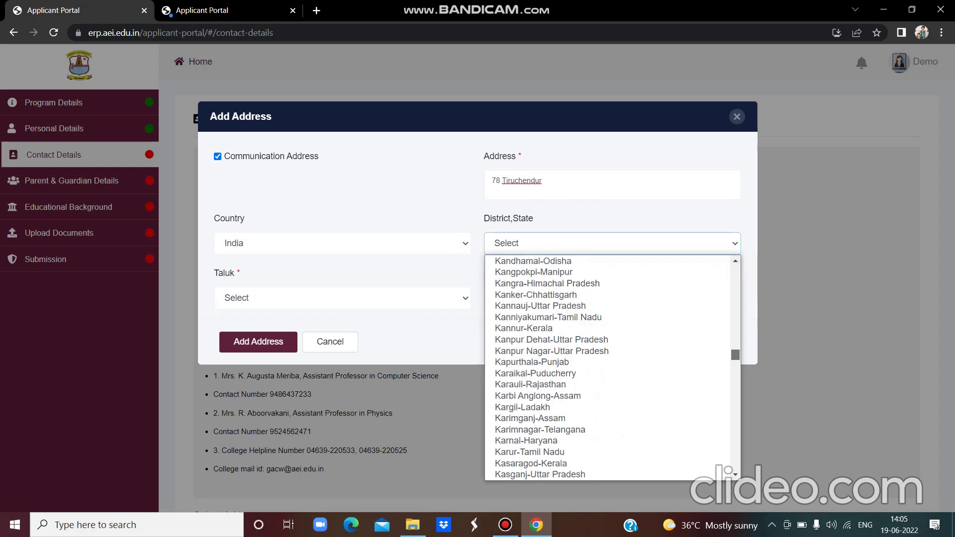
scroll(607, 368, "down", 20)
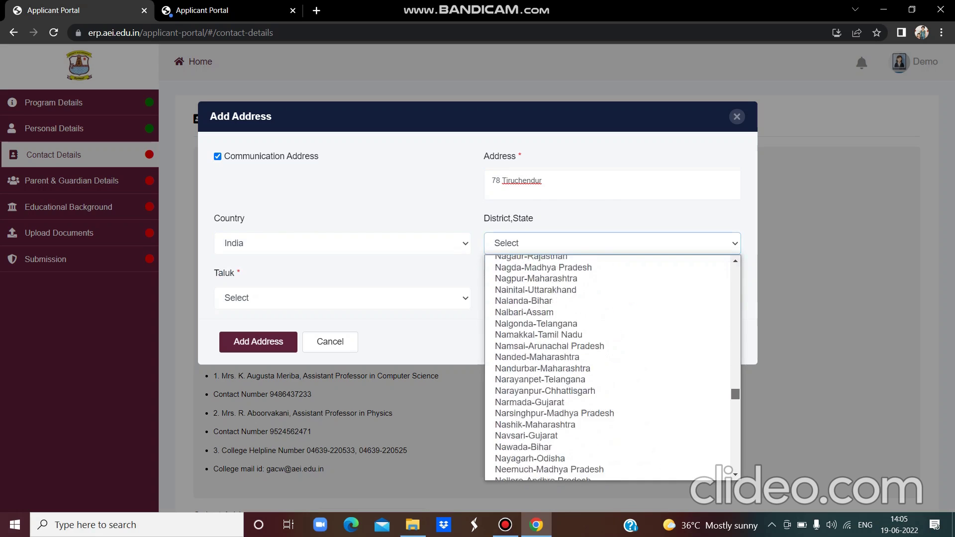
scroll(608, 368, "down", 20)
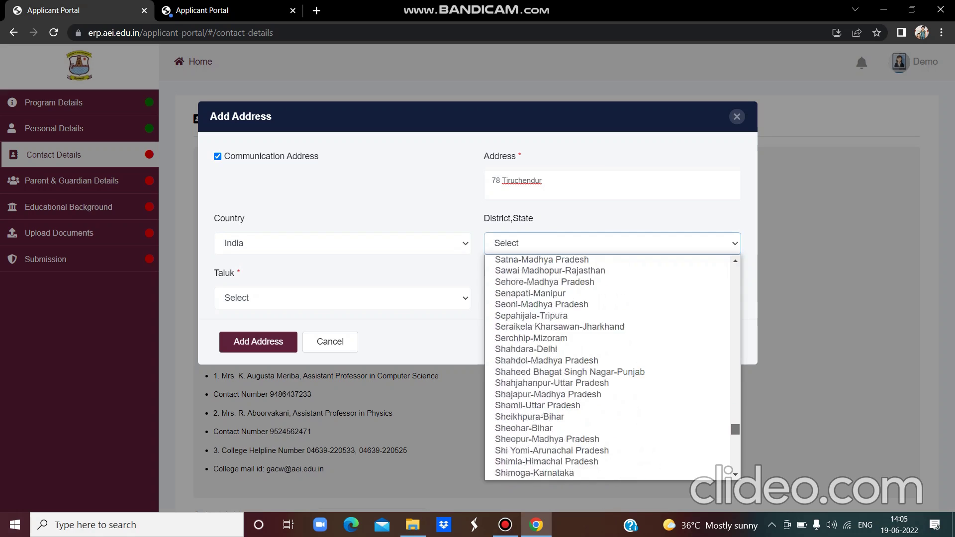
scroll(608, 369, "down", 10)
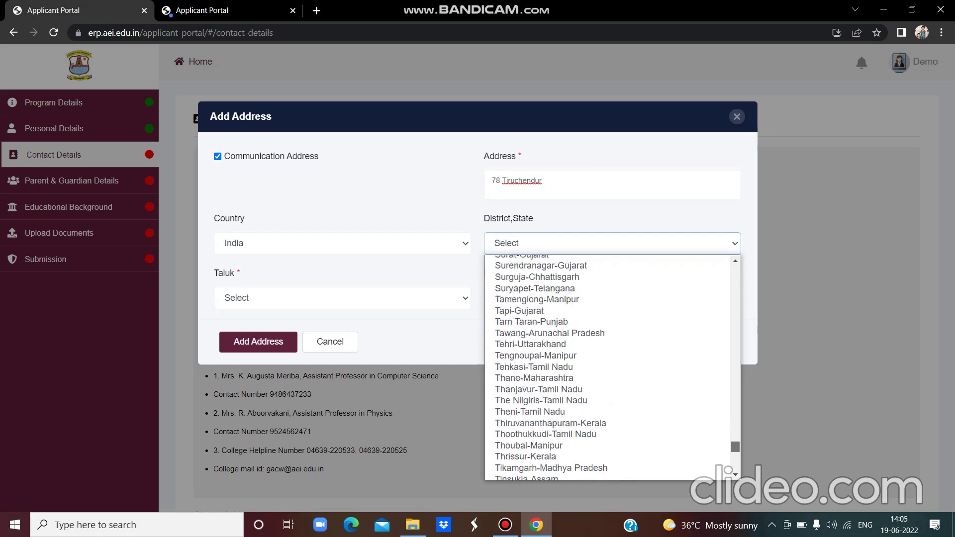
scroll(607, 369, "down", 1)
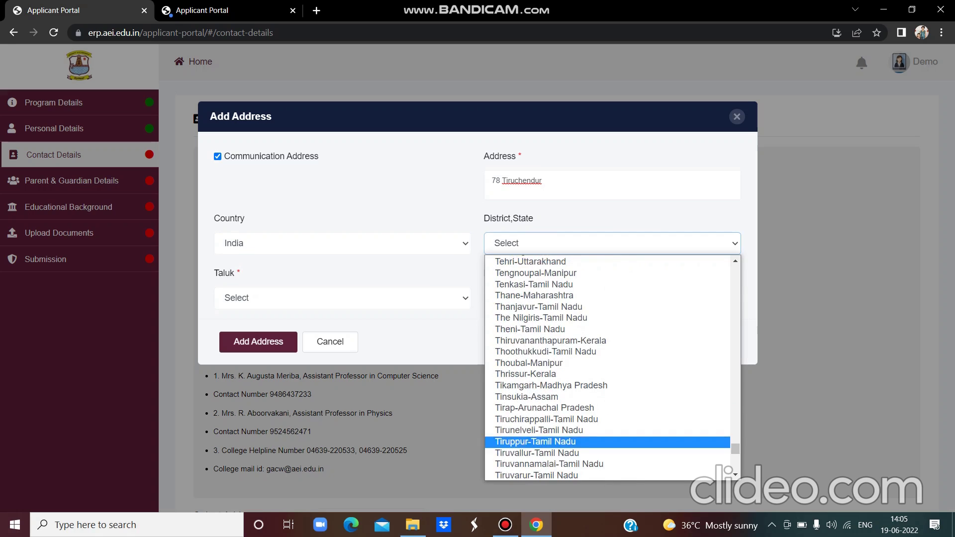
left_click(714, 432)
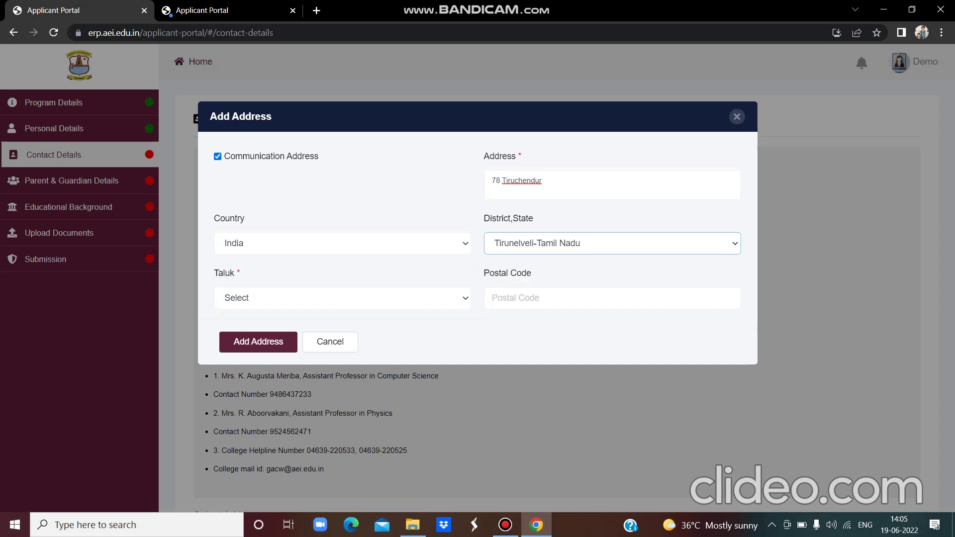
left_click(431, 297)
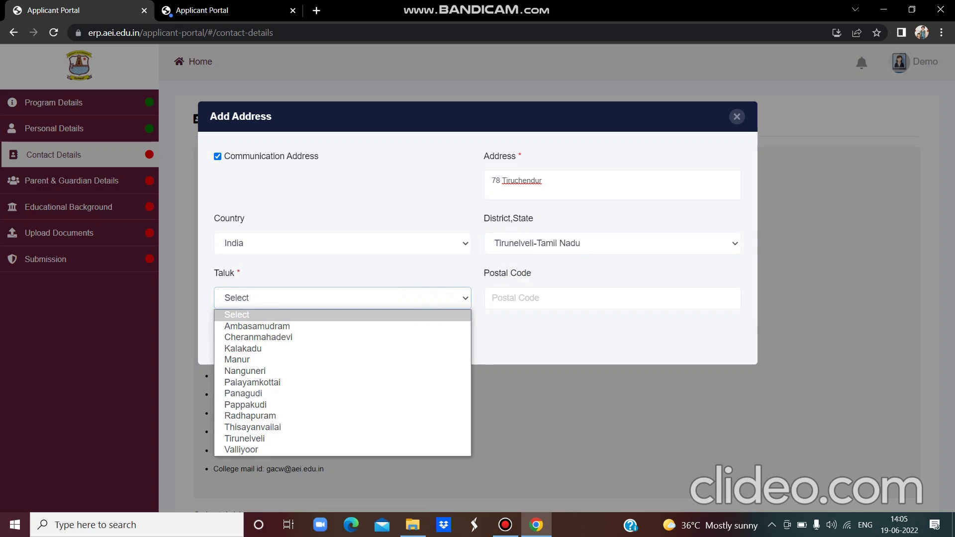
left_click(413, 338)
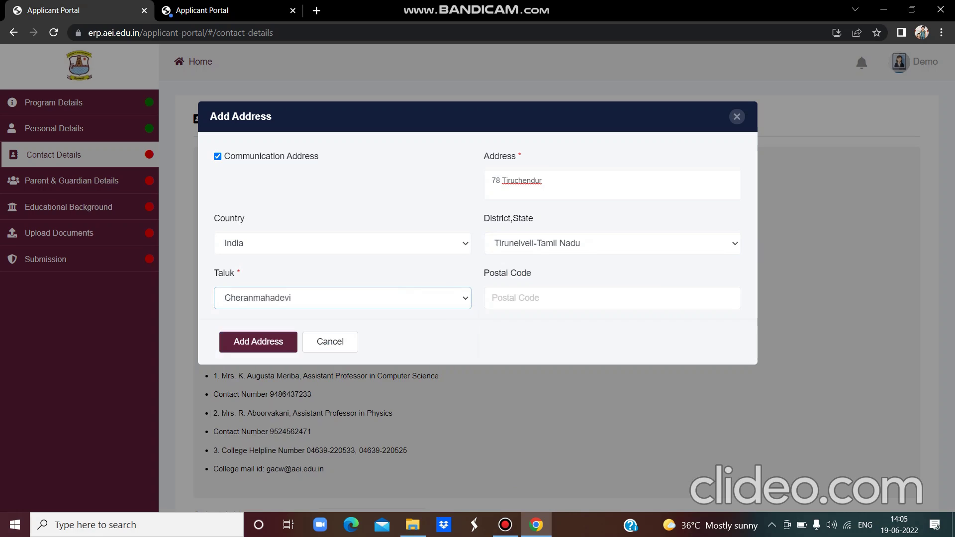
left_click(546, 298)
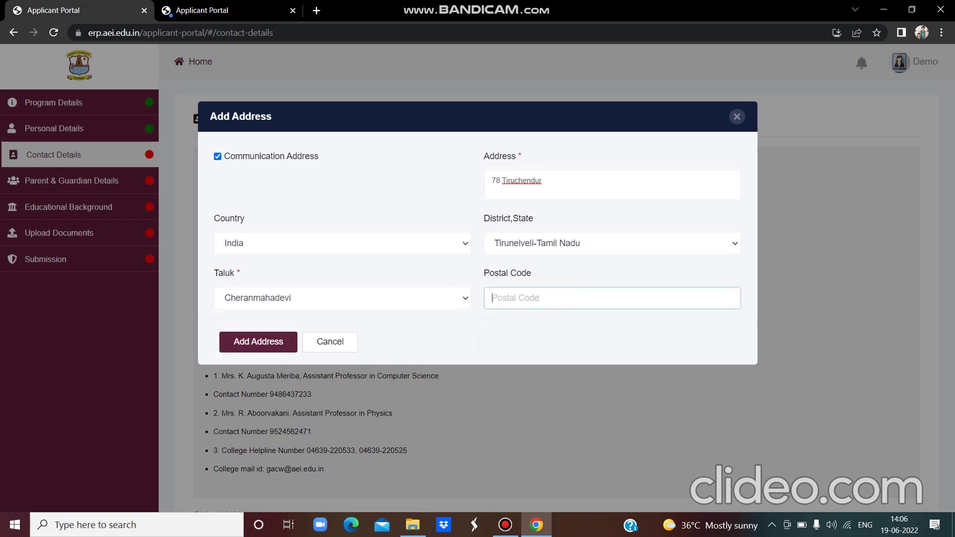
type("627")
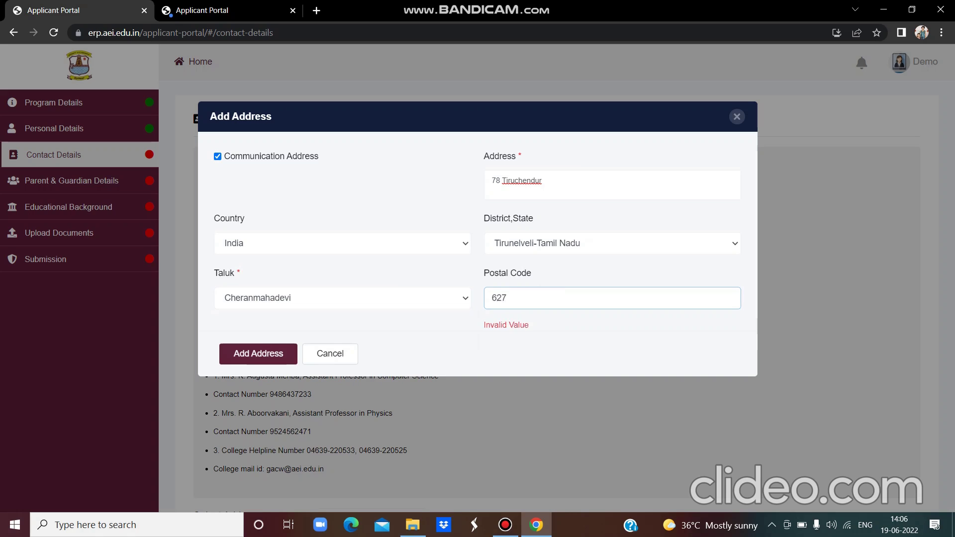
type("001")
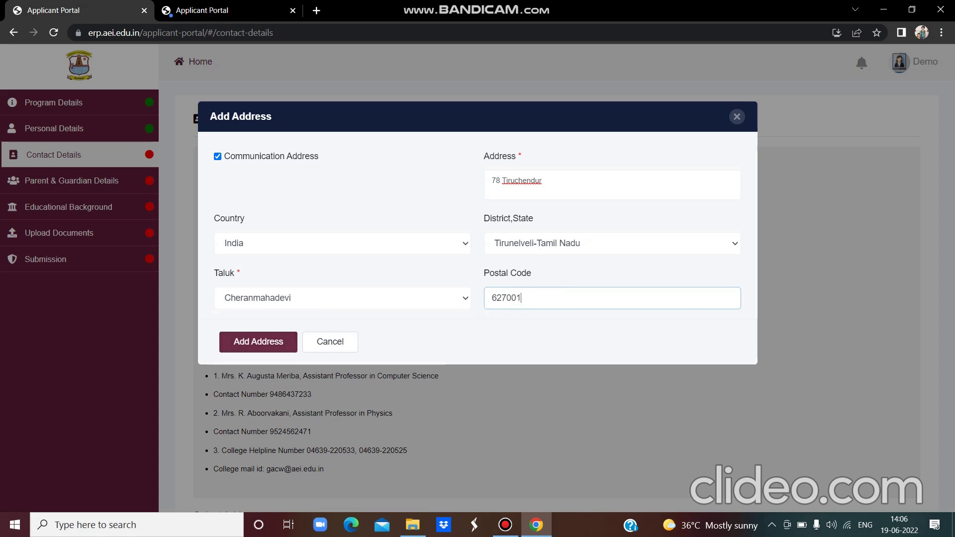
left_click(258, 342)
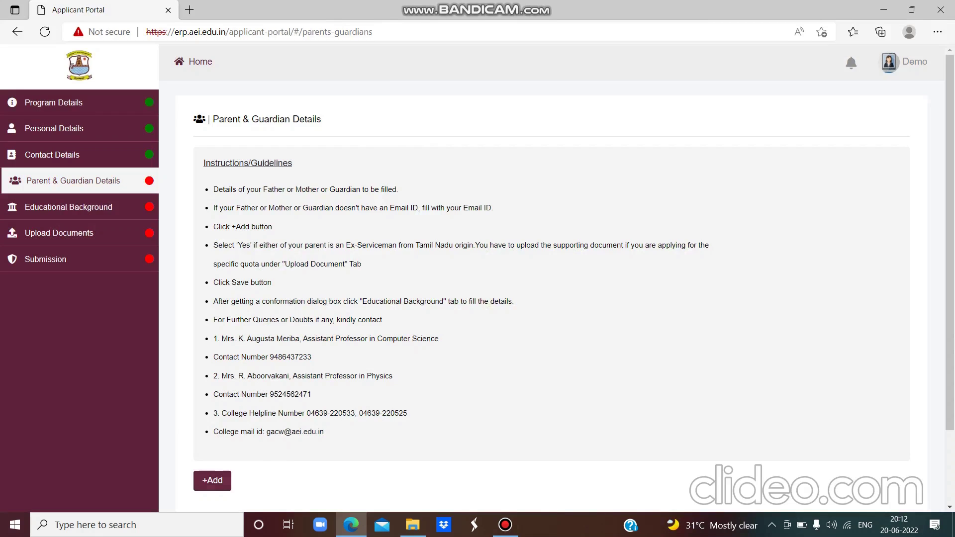
- Add a parent entry with relationship Father and enter the father's first name, fixing a typo
left_click(213, 481)
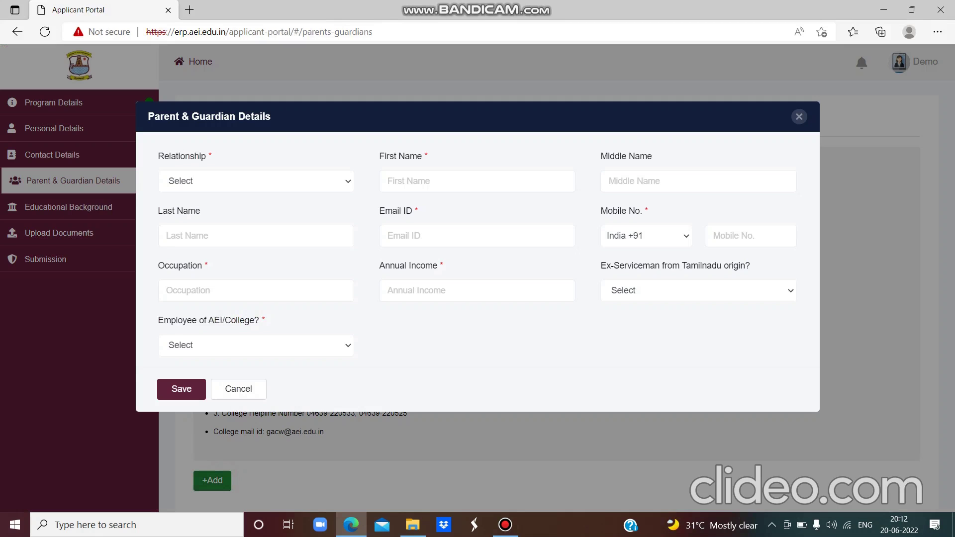
left_click(348, 181)
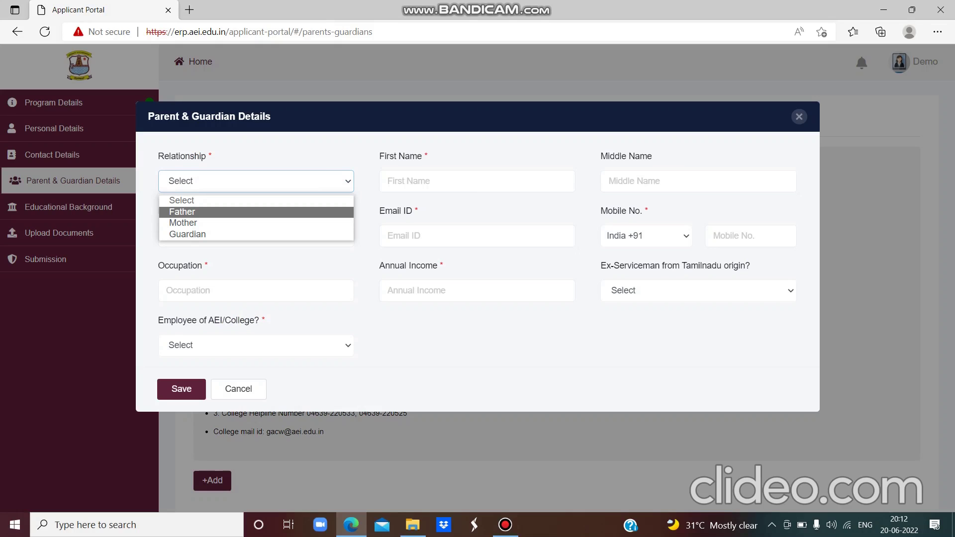
left_click(342, 212)
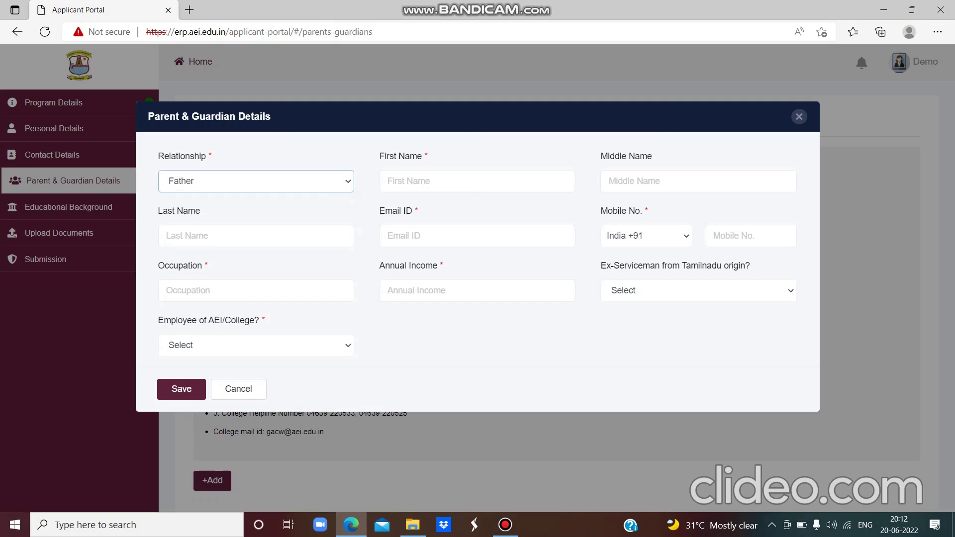
left_click(417, 180)
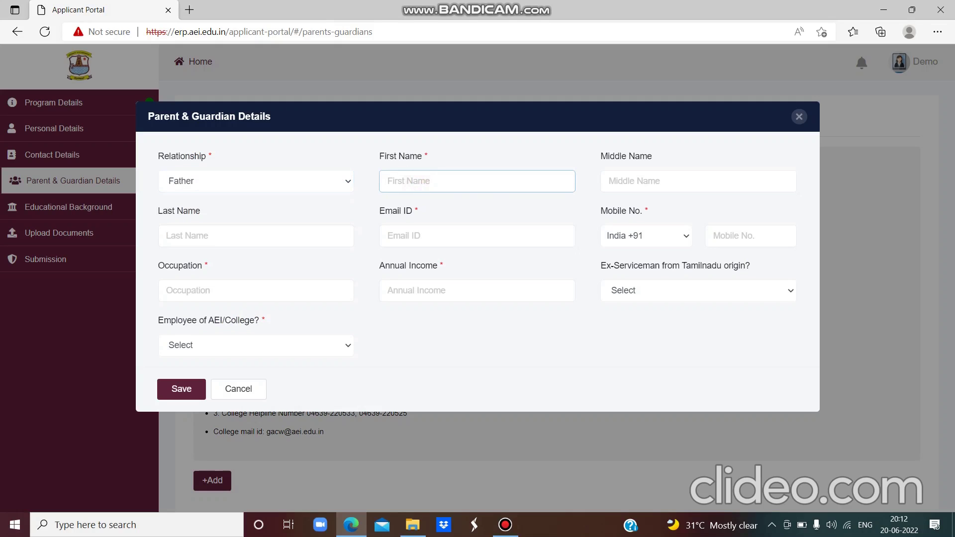
type("Mr. R?. Sai")
left_click(413, 181)
key("BackSpace")
- Fill in the father's e-mail and mobile number, with occupation 'clerk'
left_click(445, 236)
key("Down")
key("Return")
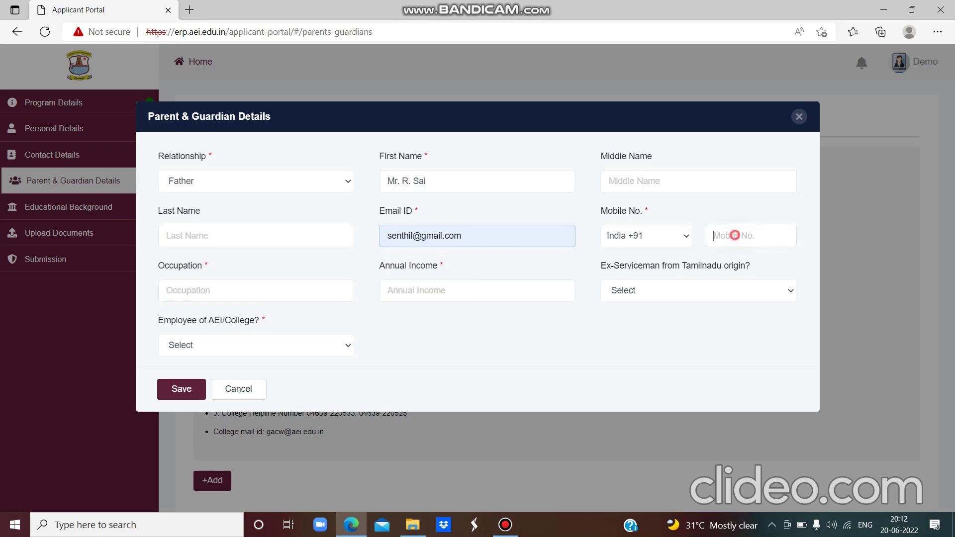
left_click(734, 235)
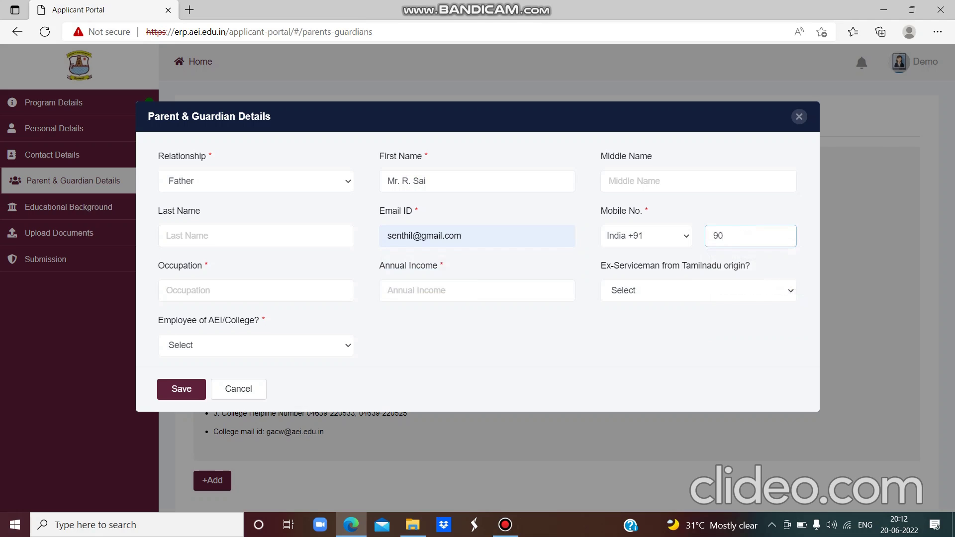
key("Return")
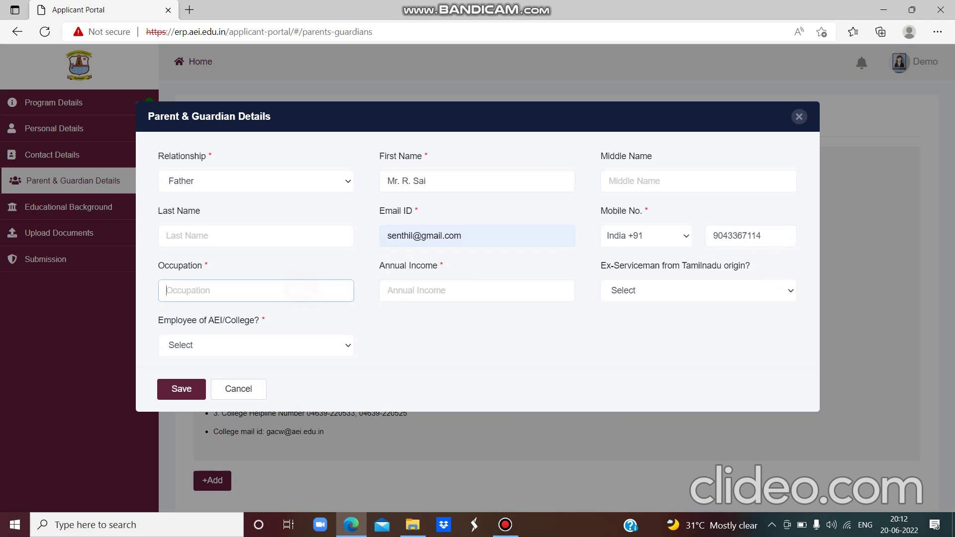
type("clerk")
- Enter annual income 200000, answer No to ex-serviceman and AEI/College employee, and save
left_click(431, 295)
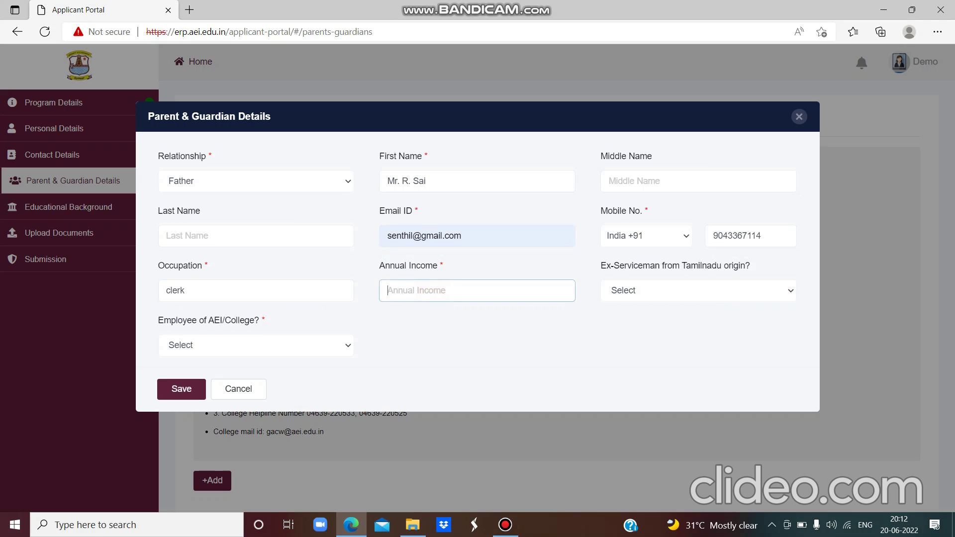
type("200000")
left_click(782, 291)
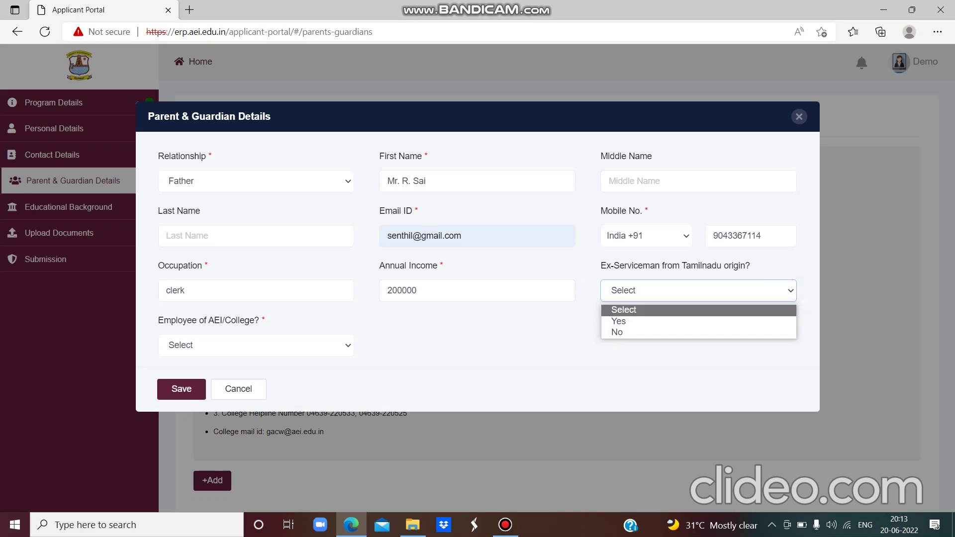
key("Down")
key("Down")
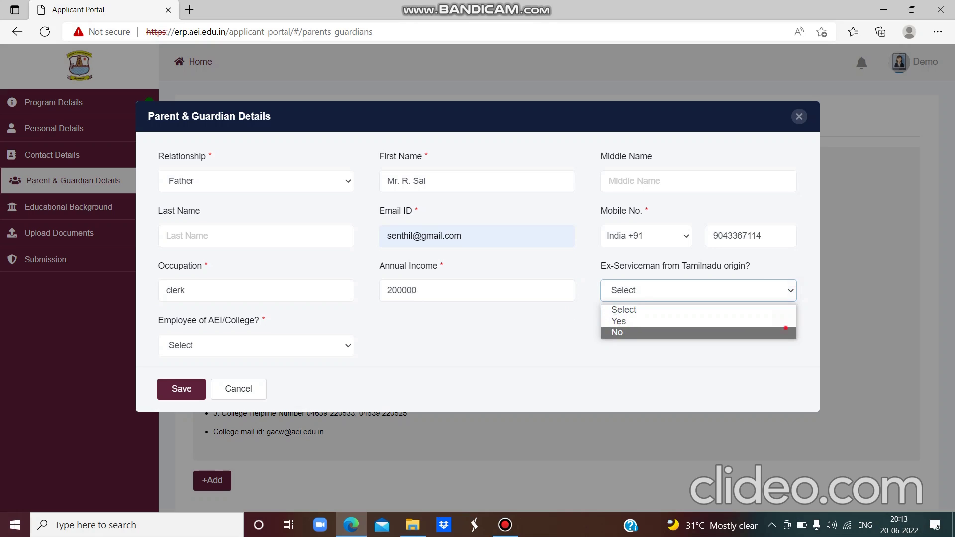
left_click(786, 328)
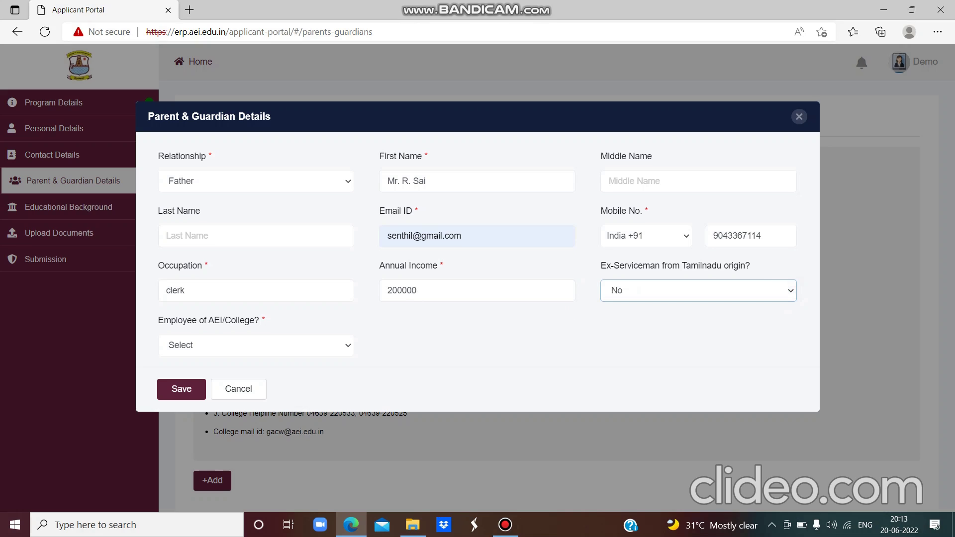
left_click(345, 346)
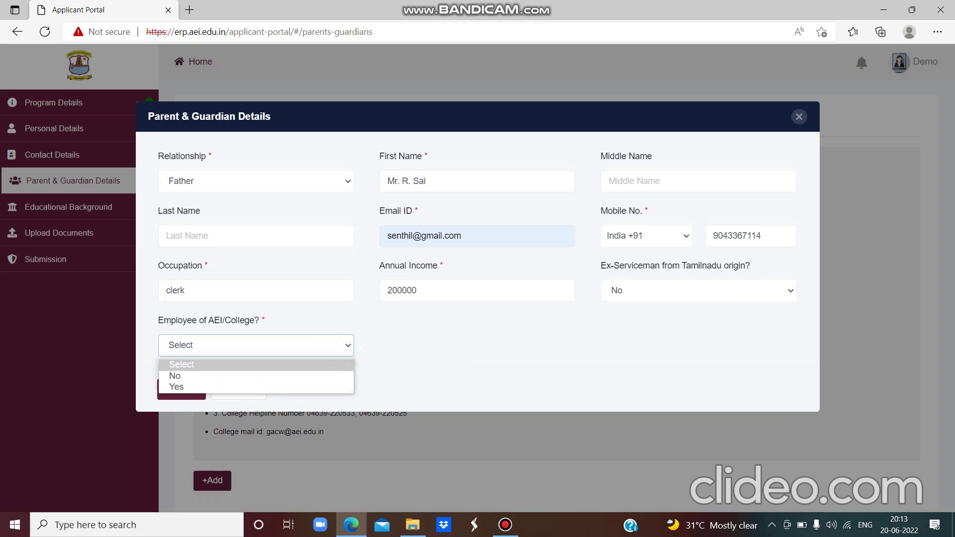
key("Down")
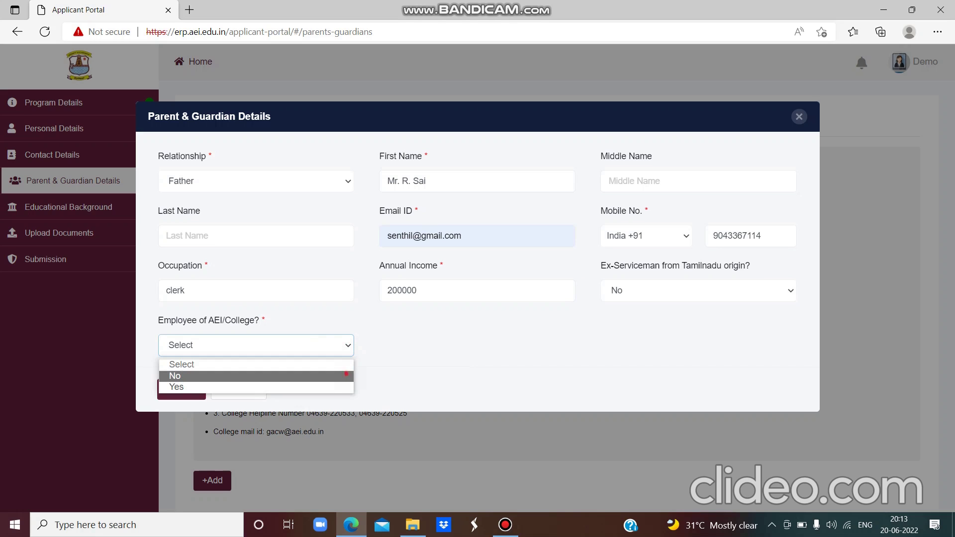
left_click(346, 374)
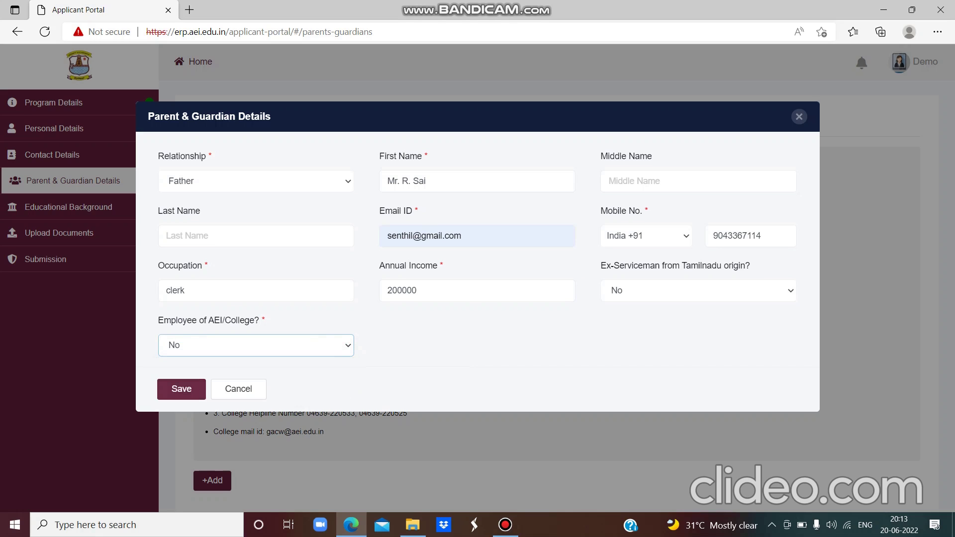
left_click(192, 386)
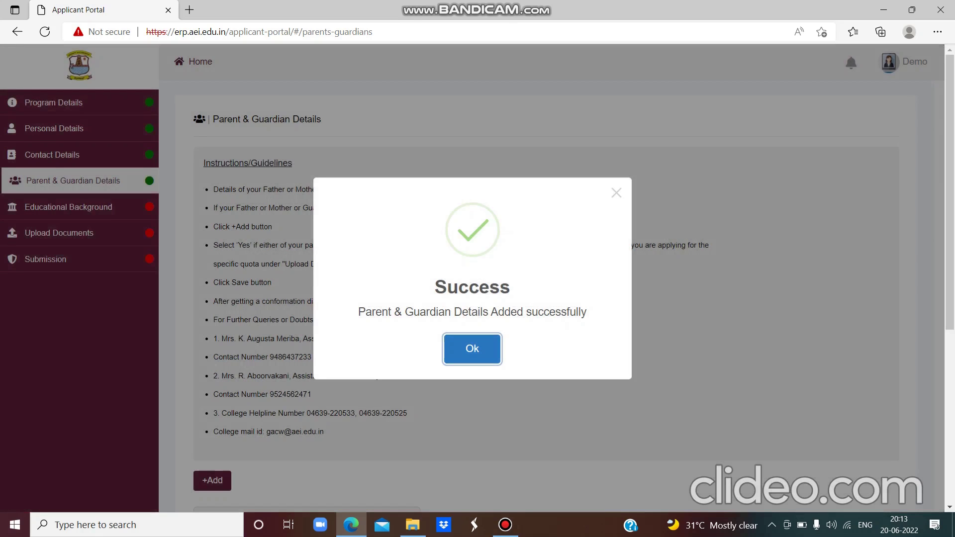
- Dismiss the success message and open a blank parent or guardian form
left_click(481, 345)
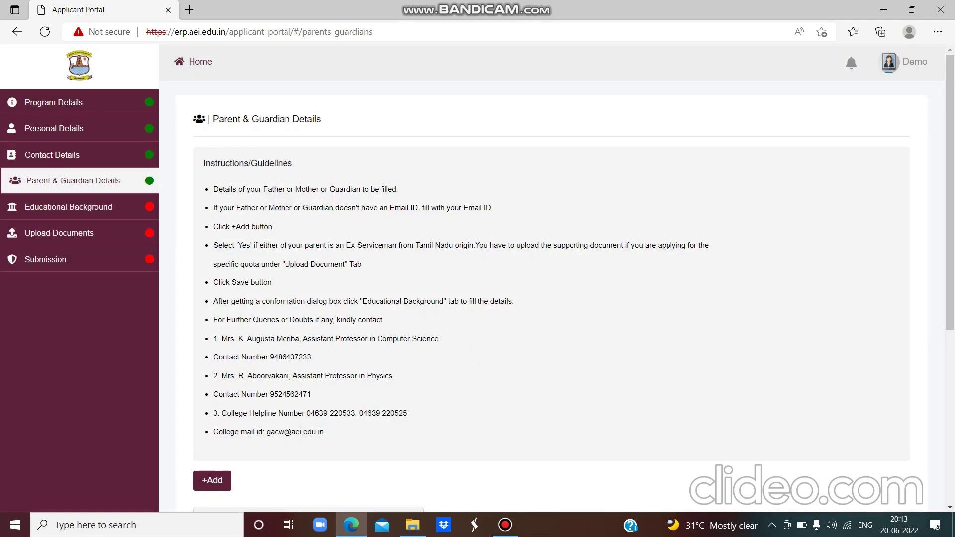
left_click(218, 480)
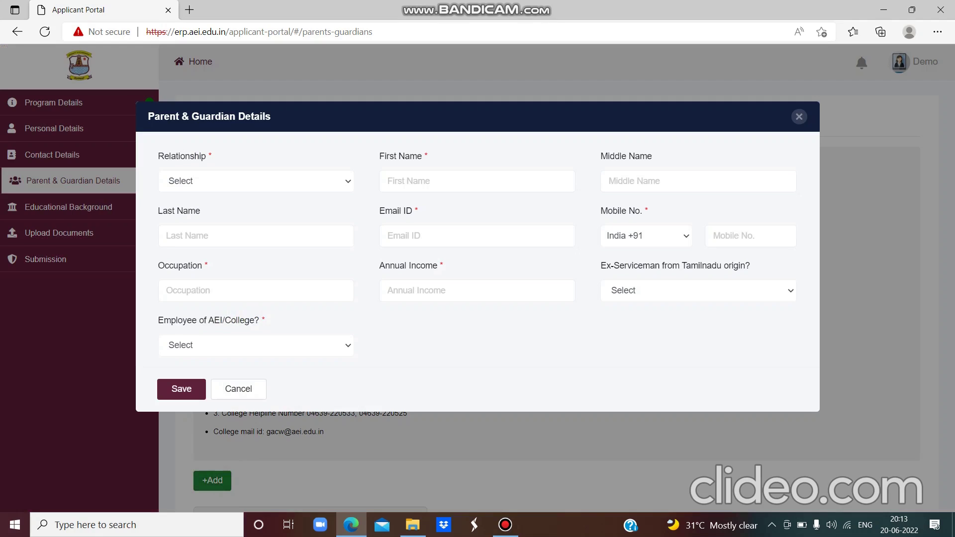
- Set the relationship to Mother and enter the mother's first name
key("alt+Down")
key("Down")
key("Down")
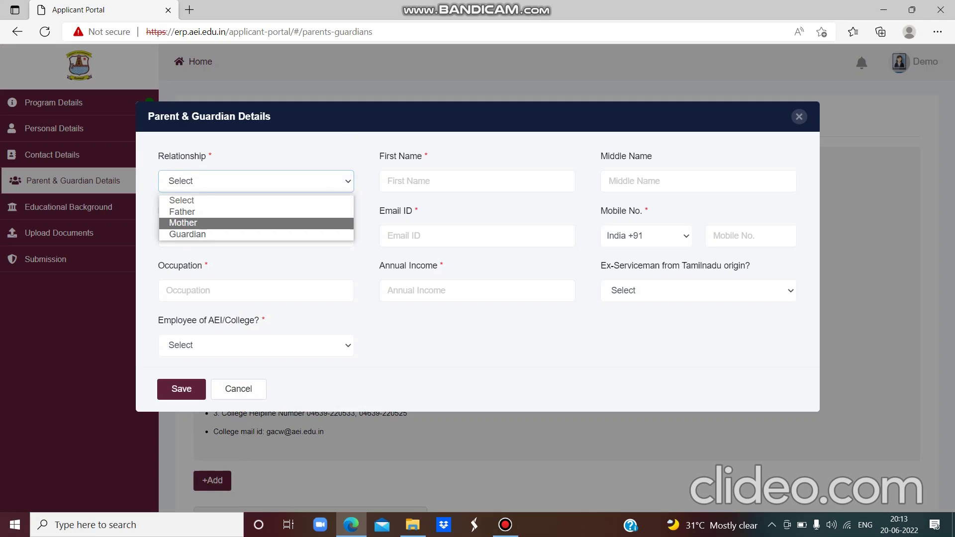
left_click(344, 222)
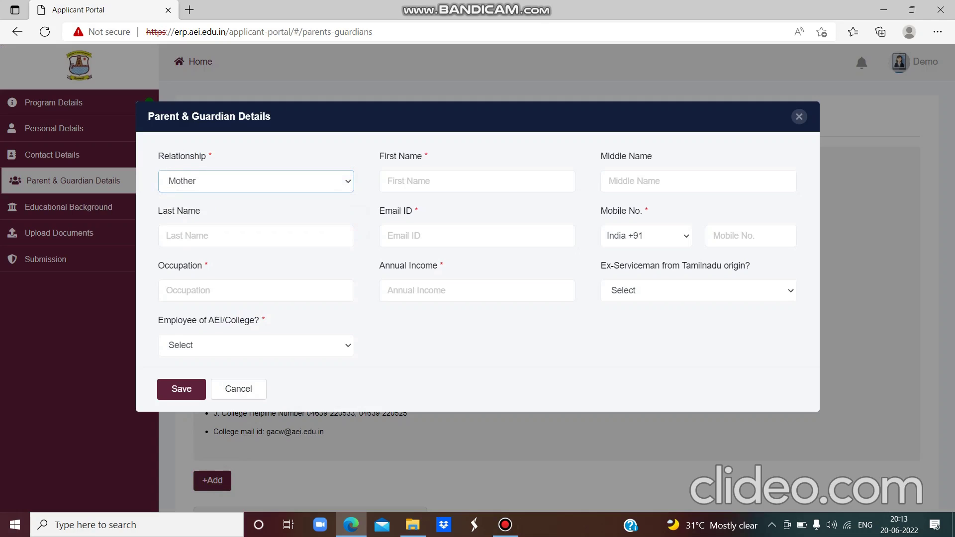
left_click(417, 182)
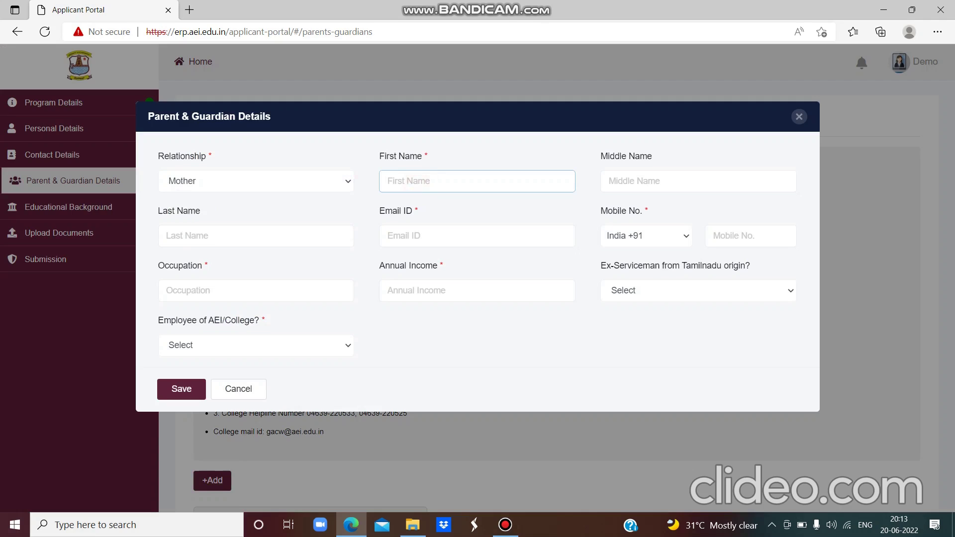
type("Mrs. Rama")
type("S.")
- Fill in the mother's e-mail and mobile, occupation 'Teacher' and annual income 300000
left_click(425, 234)
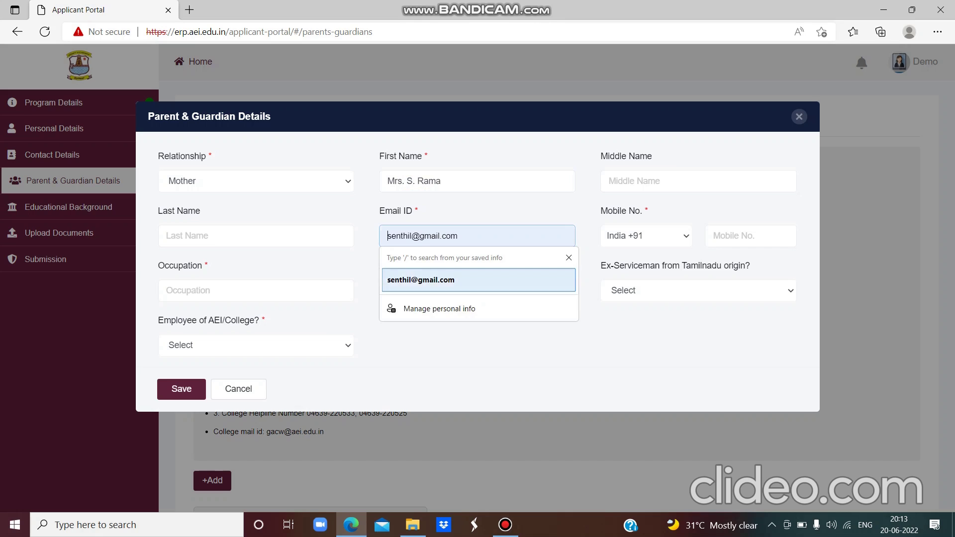
left_click(437, 279)
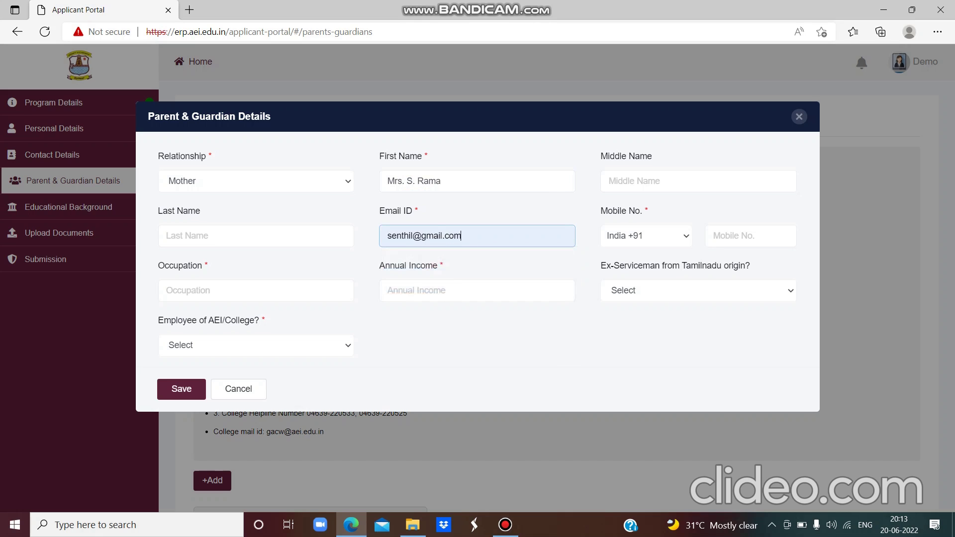
left_click(711, 235)
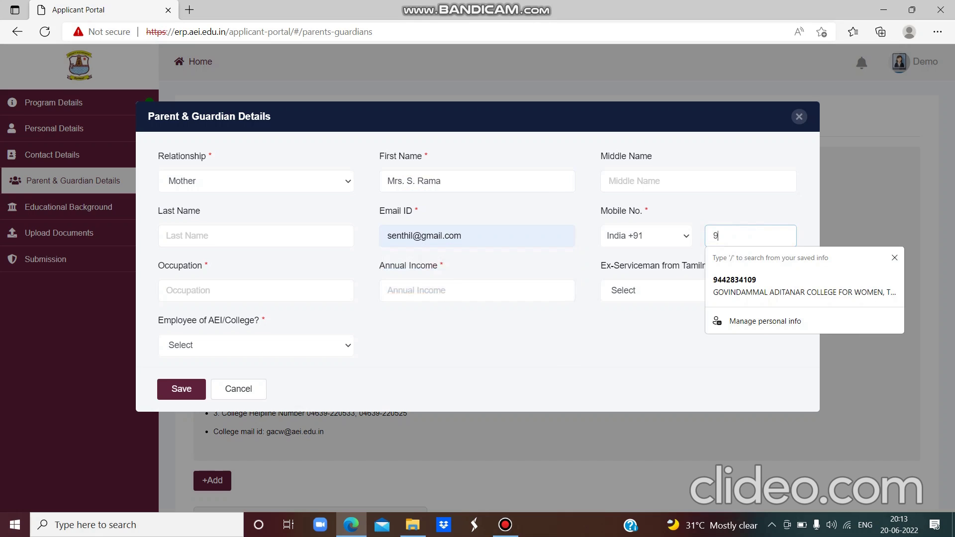
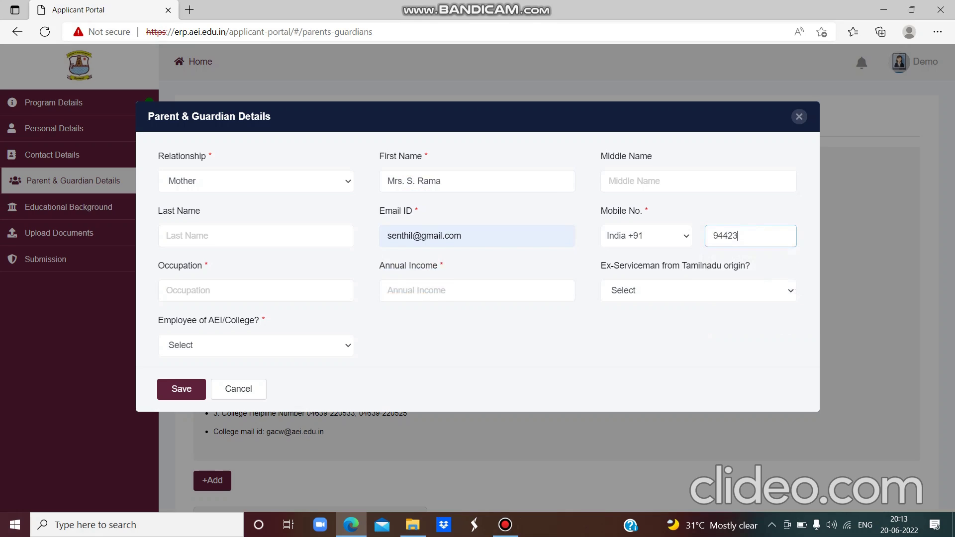
left_click(326, 293)
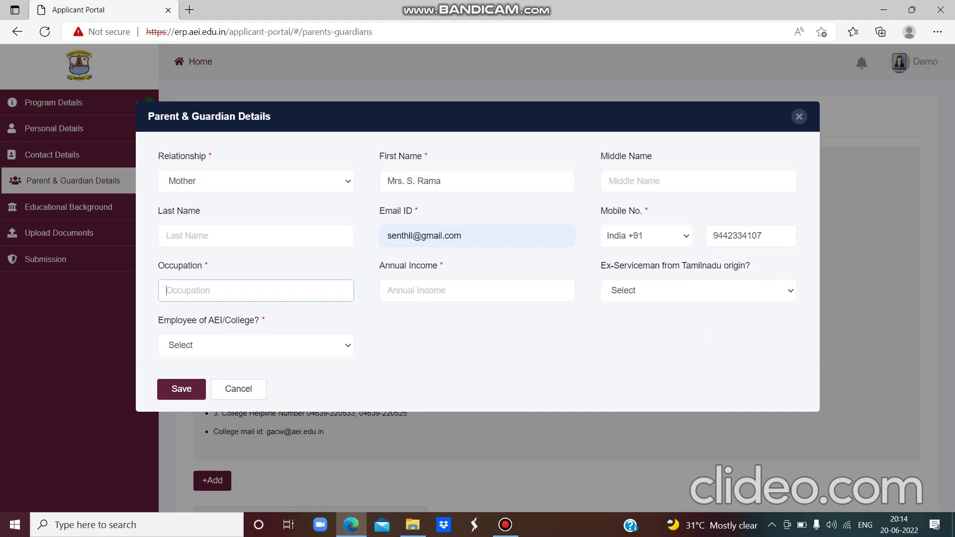
type("Teacher")
left_click(464, 297)
type("3")
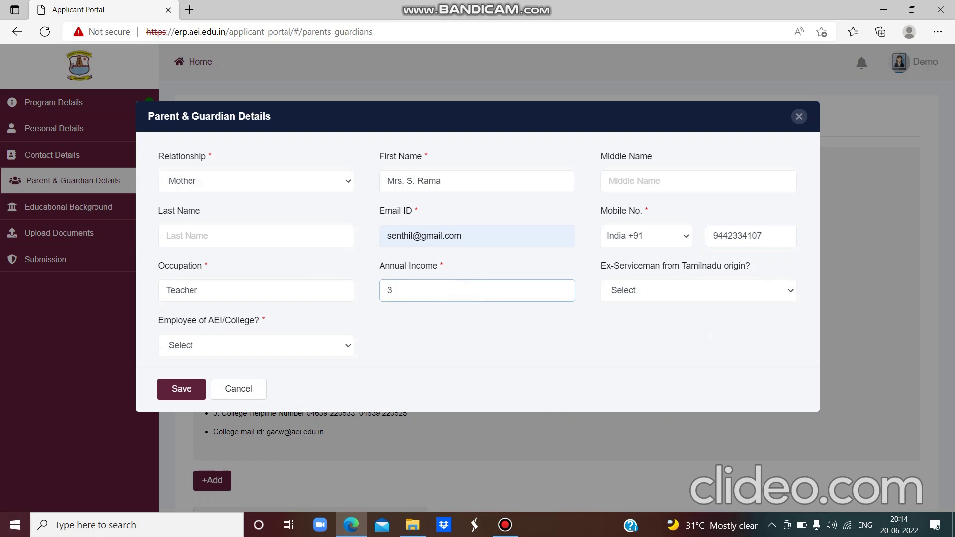
type("00000")
- Answer No to ex-serviceman and Yes to AEI/College employee, save, and start an Educational Background entry
left_click(789, 292)
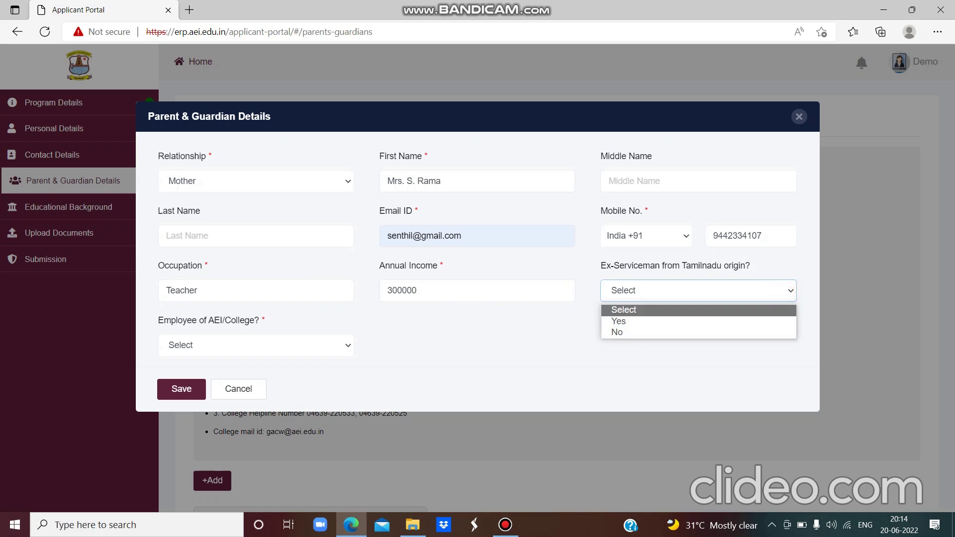
left_click(781, 332)
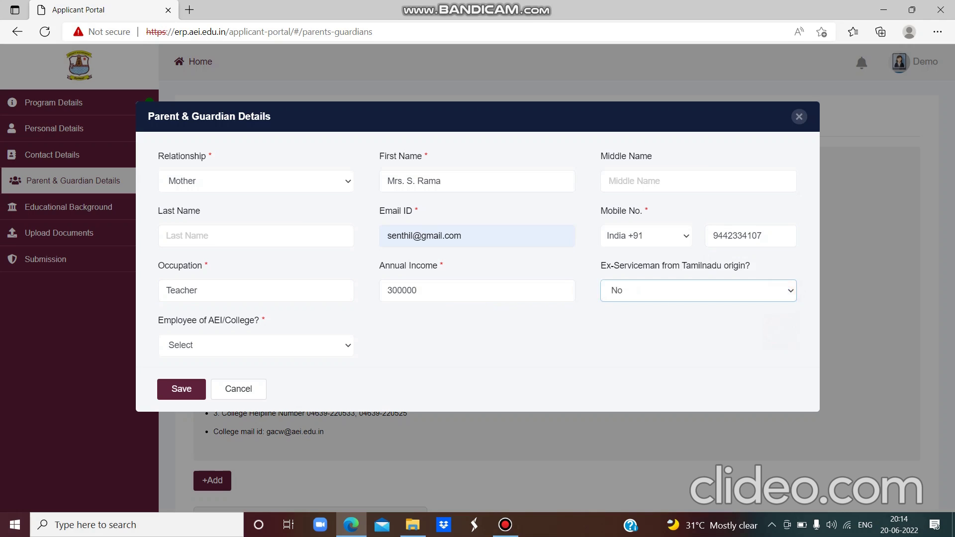
key("Return")
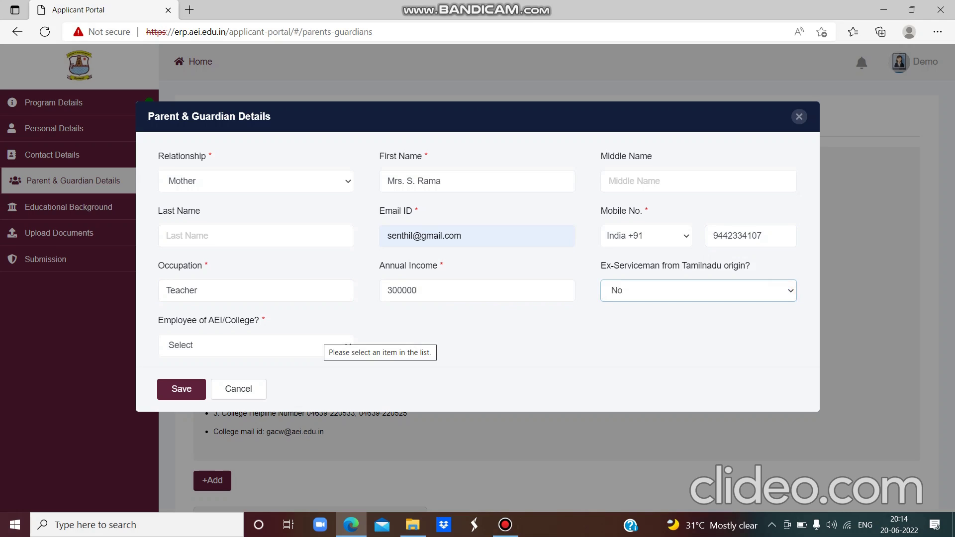
key("Return")
left_click(344, 345)
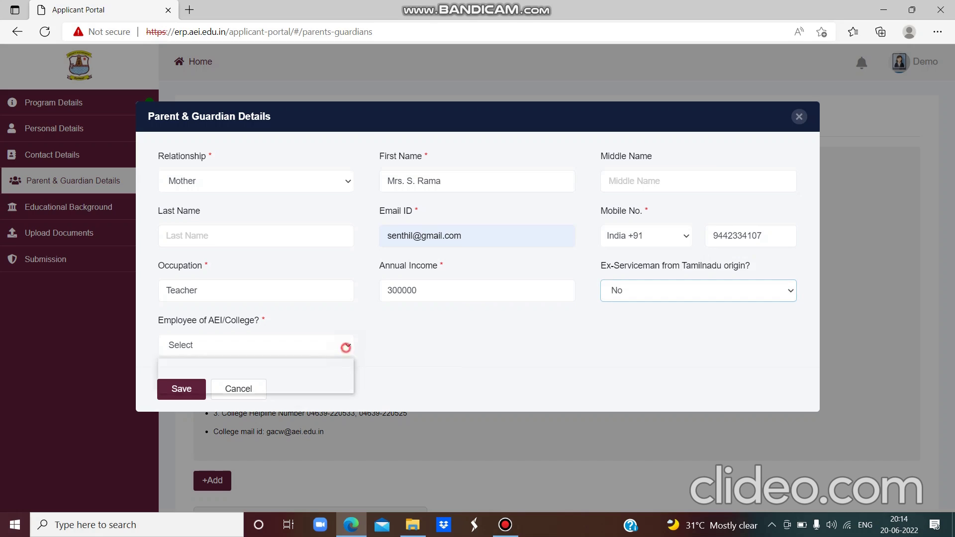
left_click(339, 387)
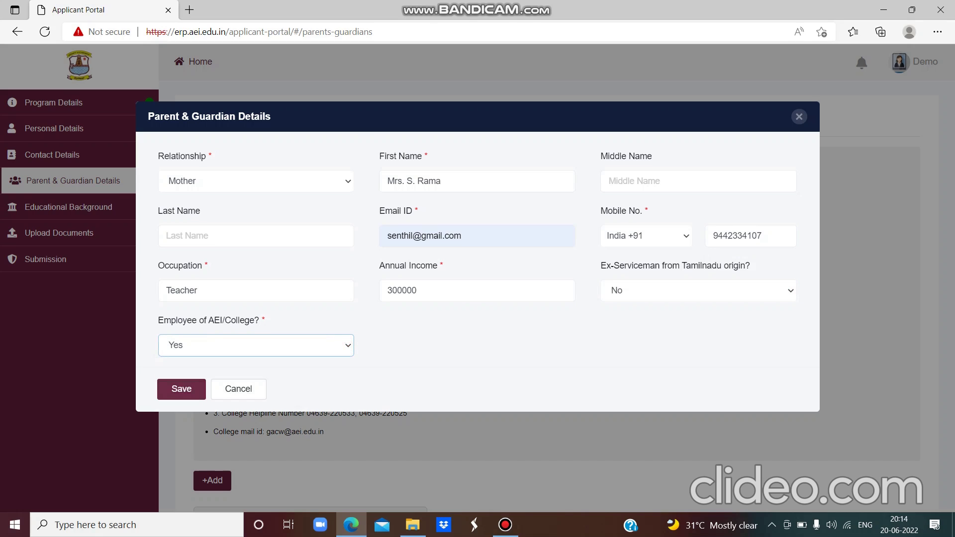
left_click(181, 388)
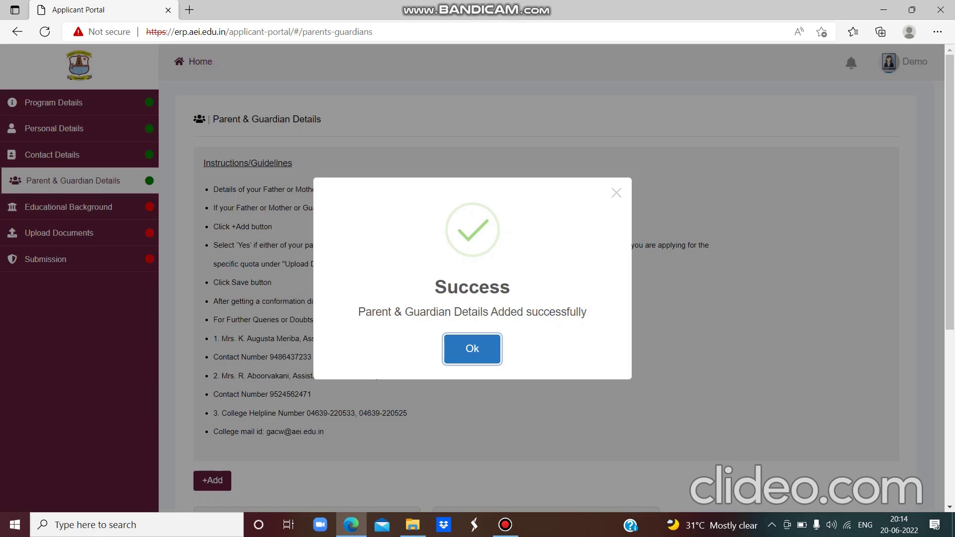
left_click(468, 349)
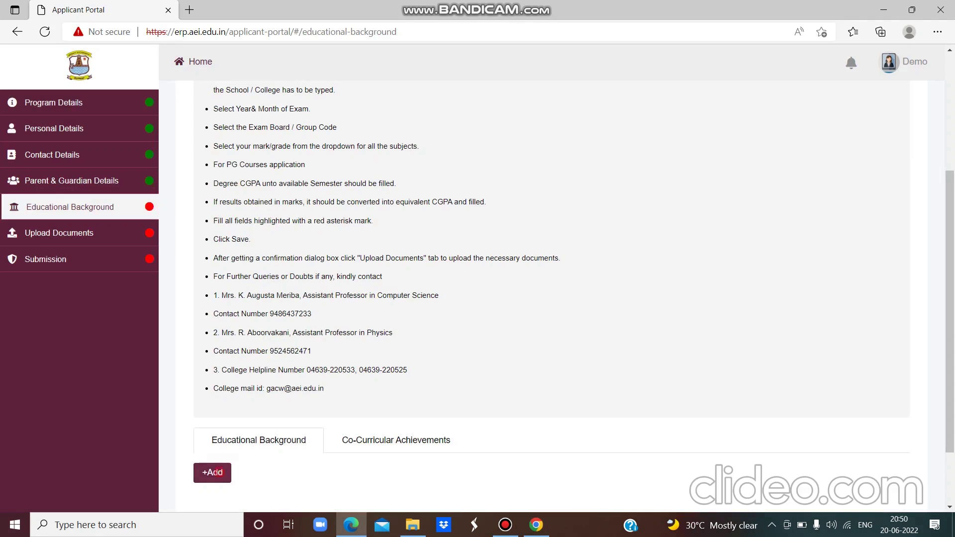
left_click(212, 473)
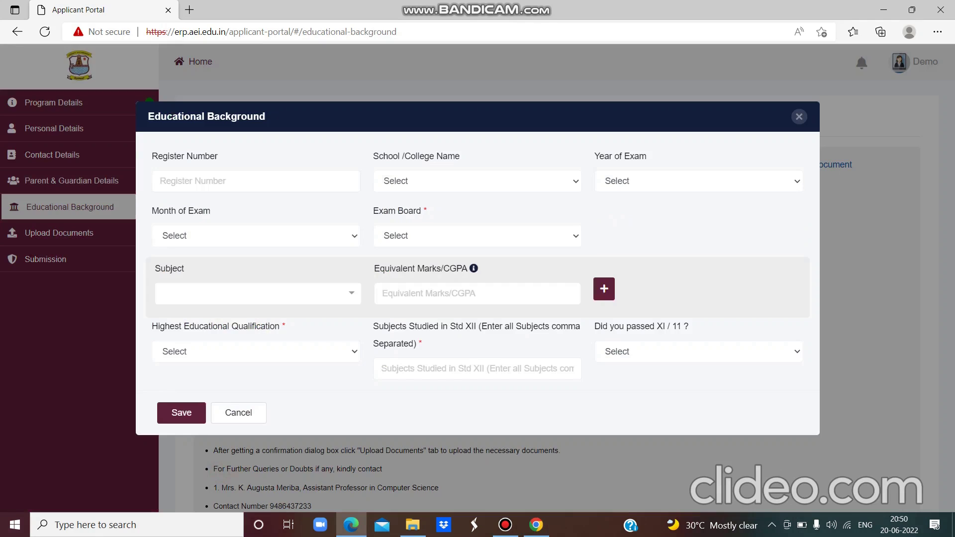
- Enter register number 123458 and set the school to Other, named 'VGS'
left_click(277, 185)
type("1")
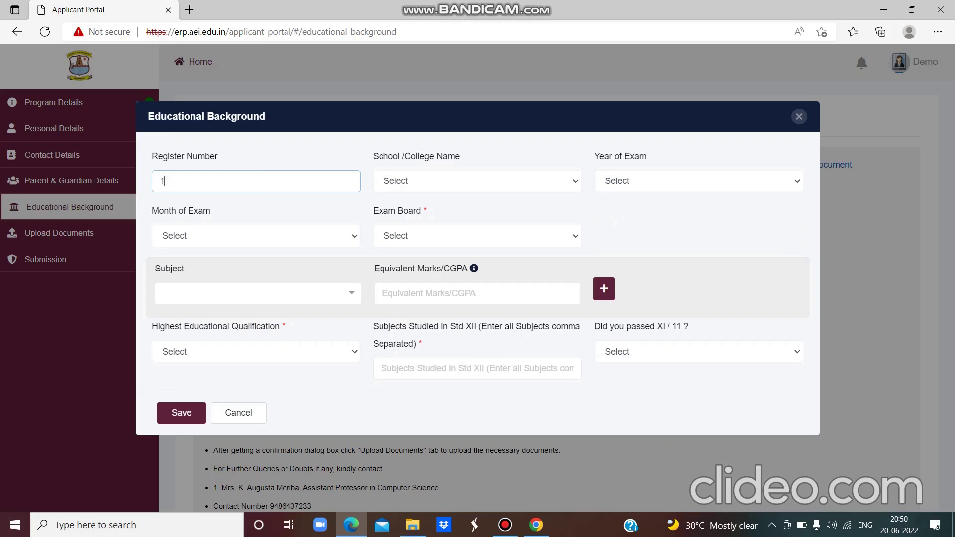
type("23458")
left_click(571, 182)
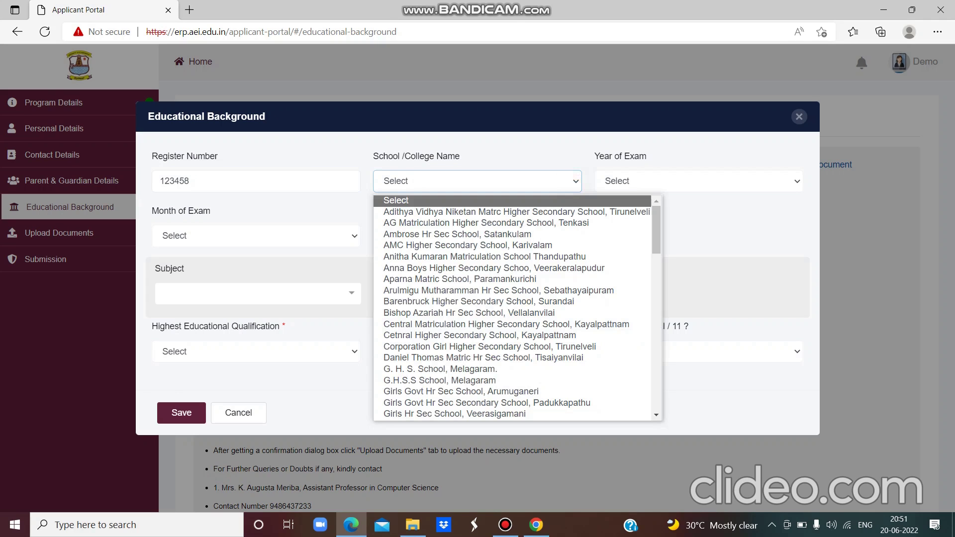
key("k")
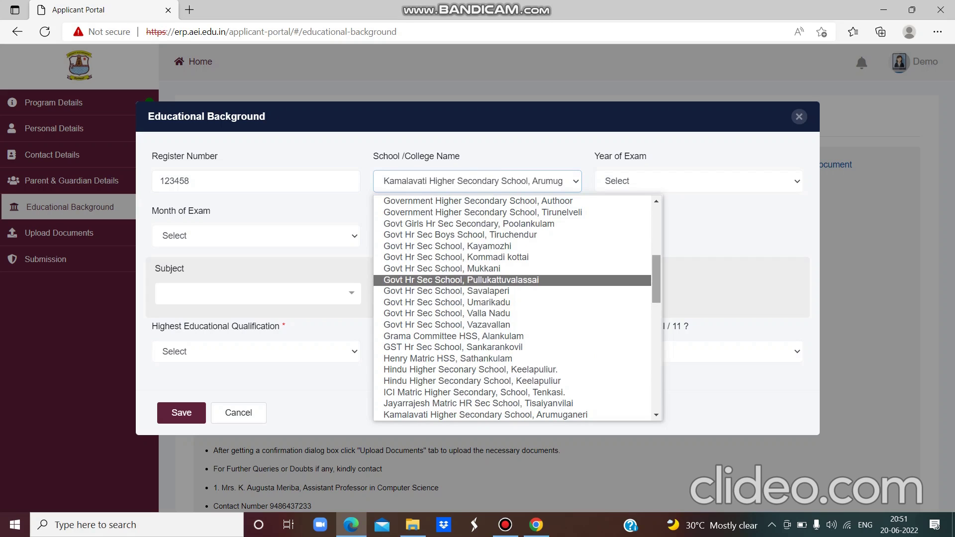
left_click_drag(657, 279, 657, 327)
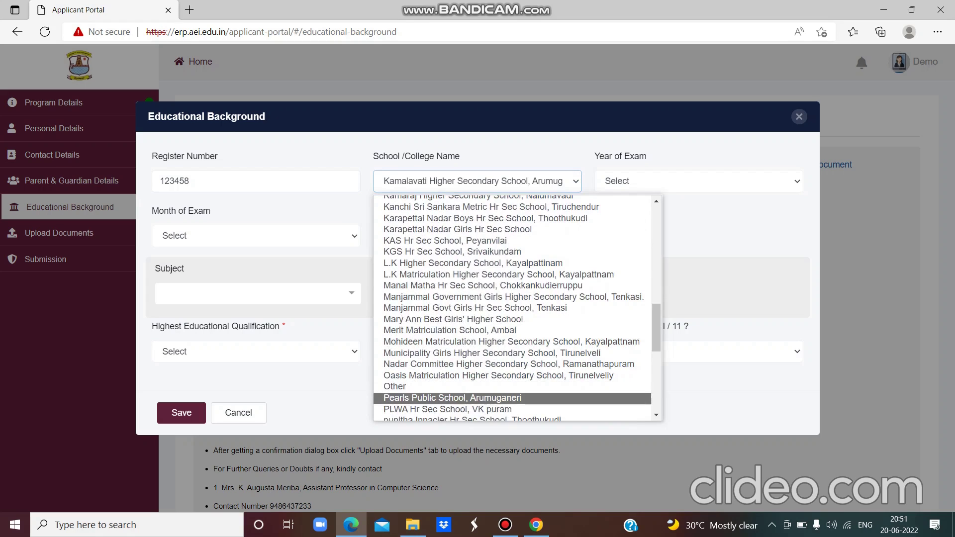
left_click(534, 388)
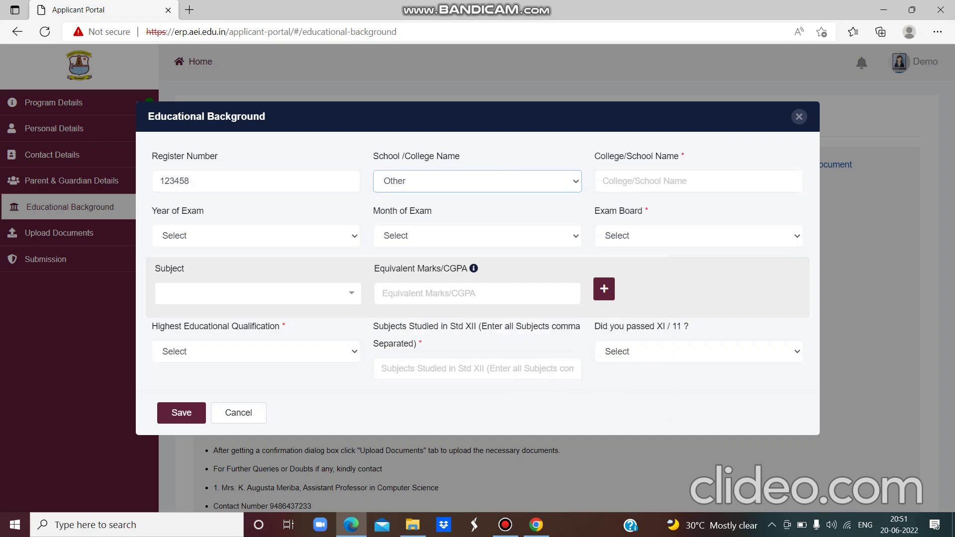
left_click(638, 183)
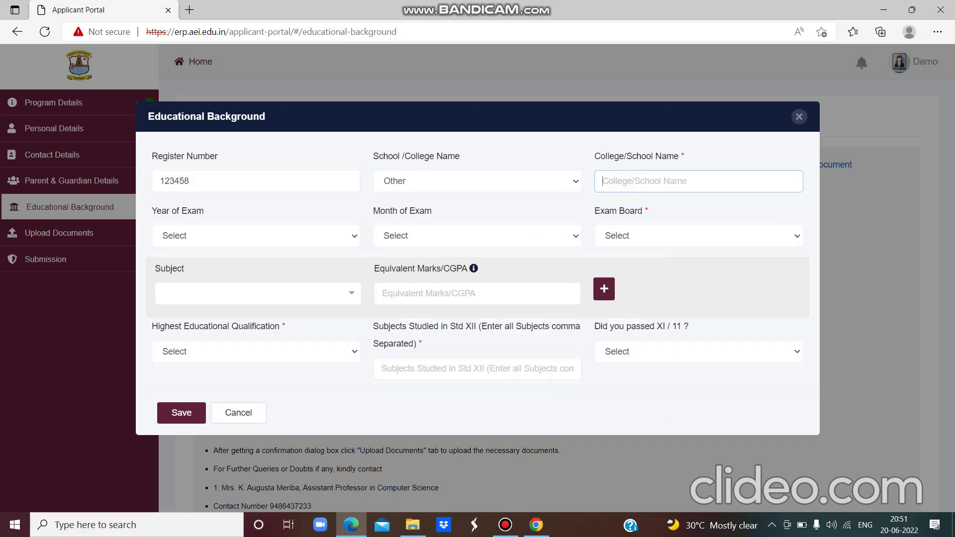
type("VGS")
- Set the exam year to 2022 and the exam month to April
left_click(354, 244)
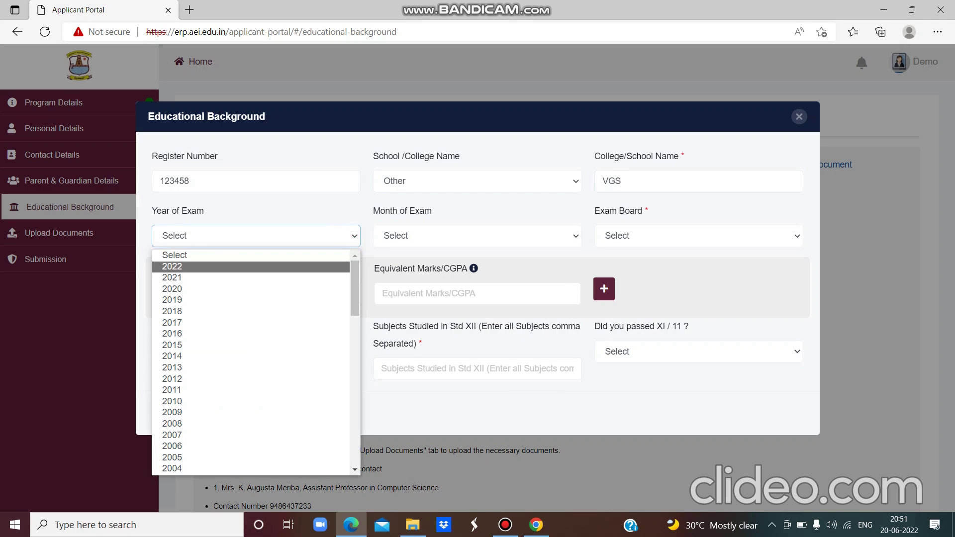
left_click(317, 267)
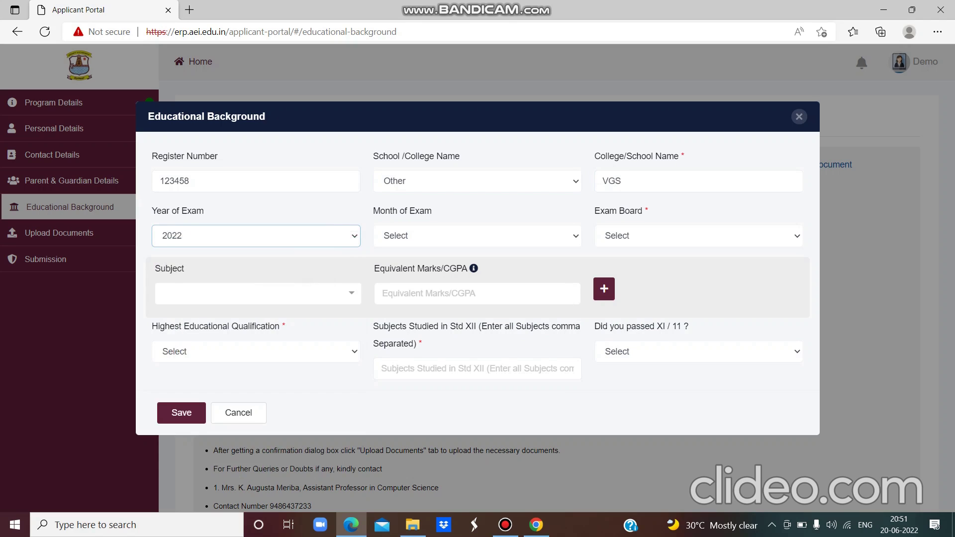
left_click(477, 236)
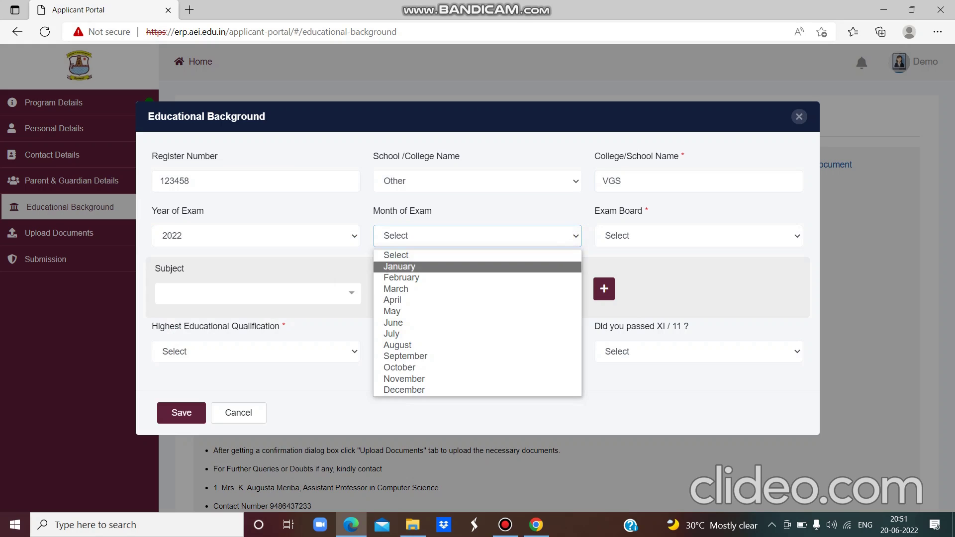
left_click(572, 300)
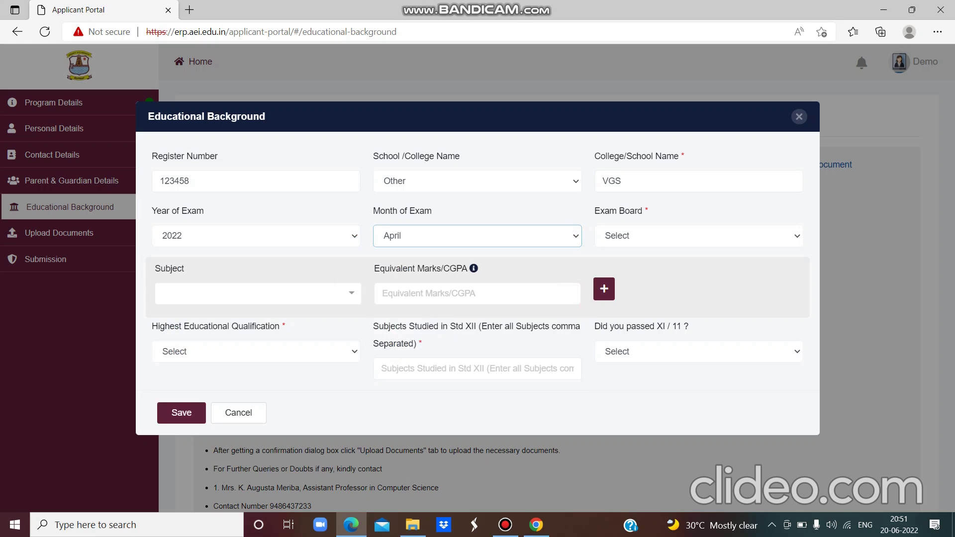
left_click(789, 236)
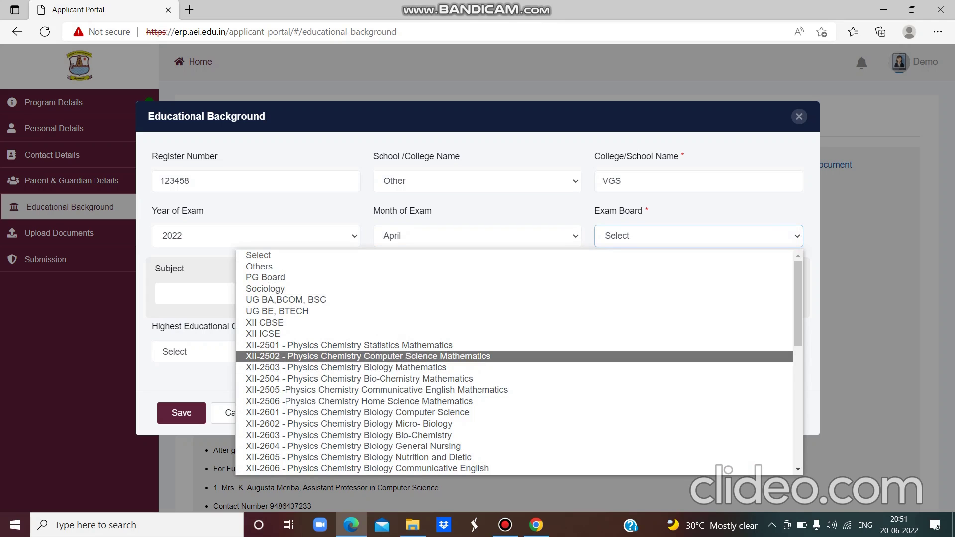
- Choose exam board XII-2502 and enter marks Language 90, English 98, Physics 96
left_click(591, 355)
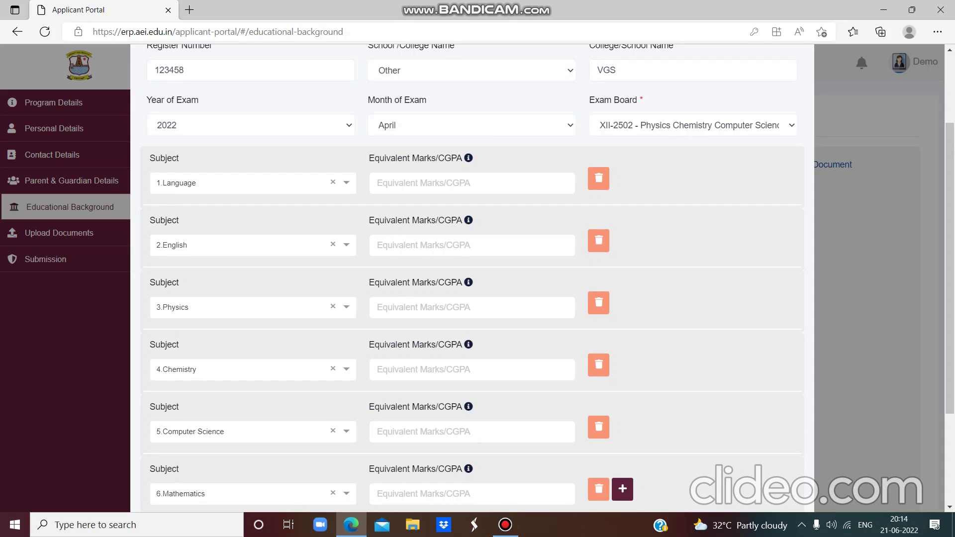
left_click(473, 183)
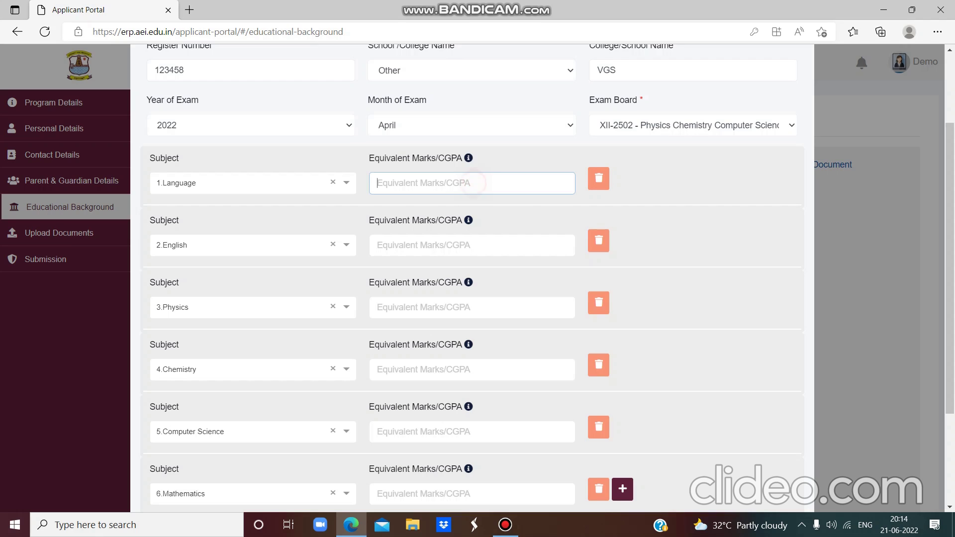
type("9")
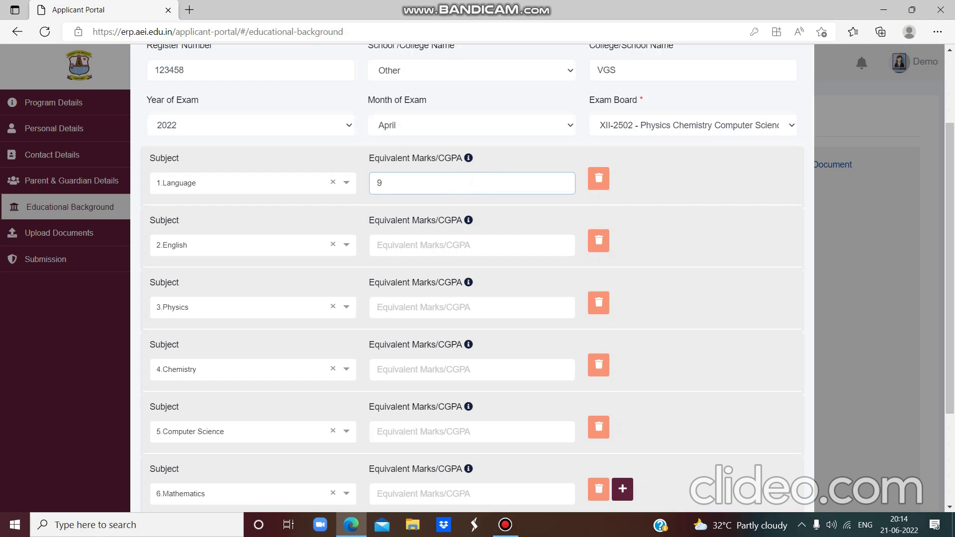
type("0")
left_click(420, 246)
type("98")
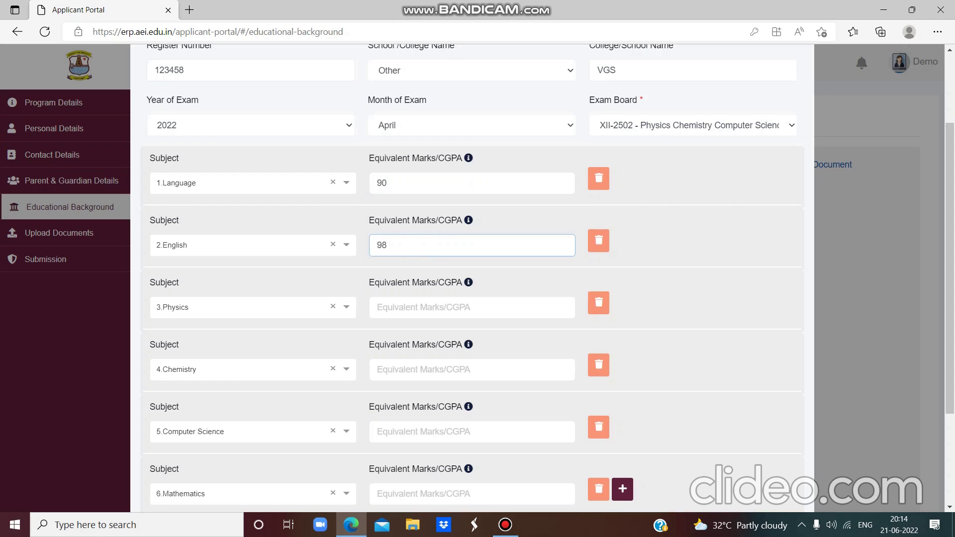
left_click(421, 313)
type("96")
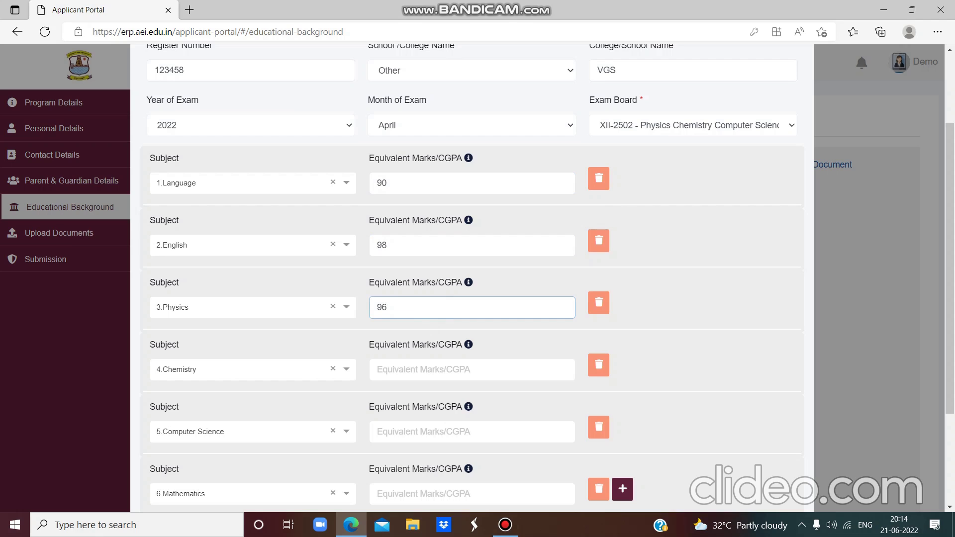
- Enter marks Chemistry 89, Computer Science 99 and Mathematics 91
left_click(410, 369)
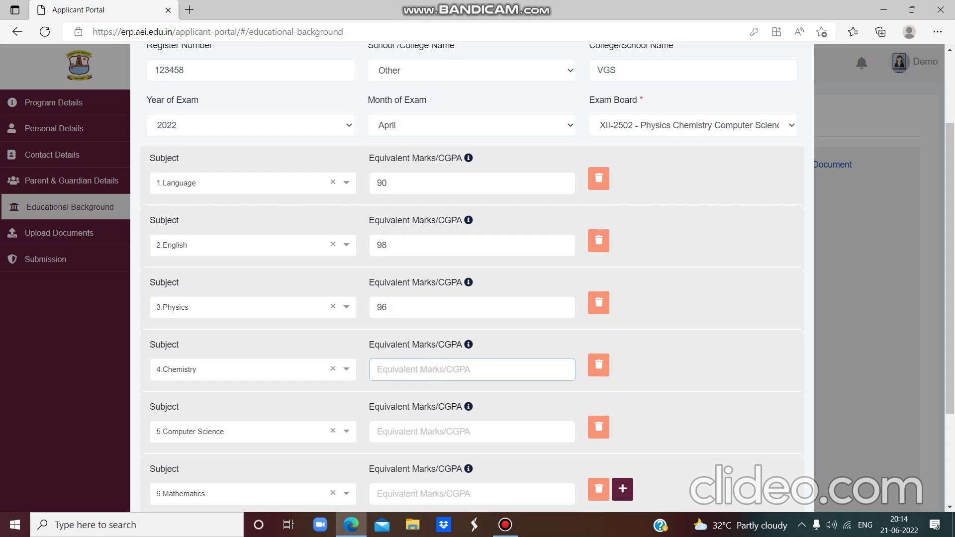
type("89")
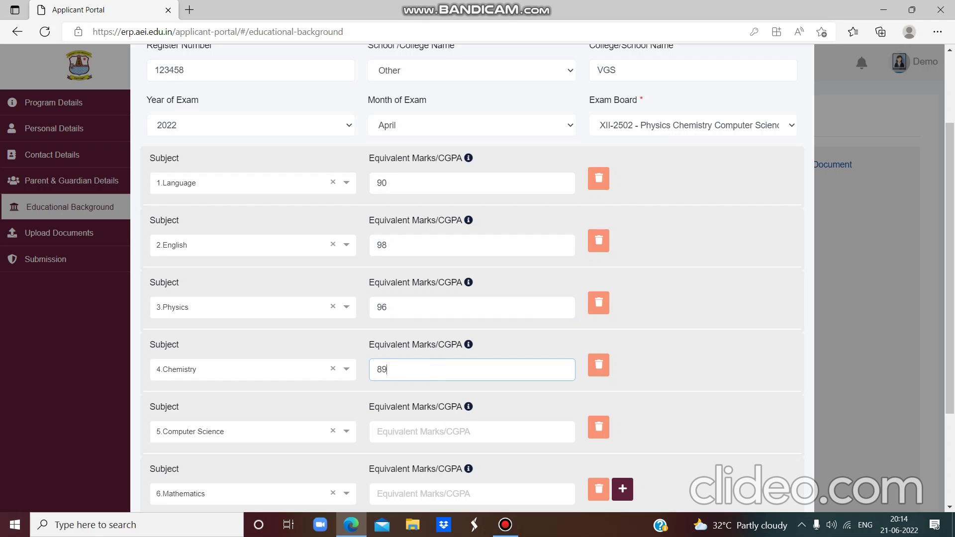
left_click(398, 447)
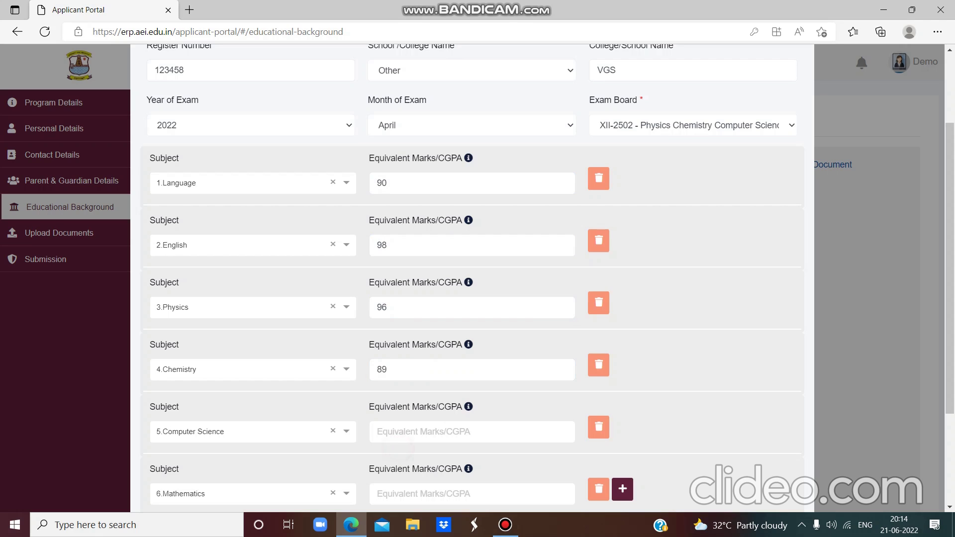
left_click(399, 432)
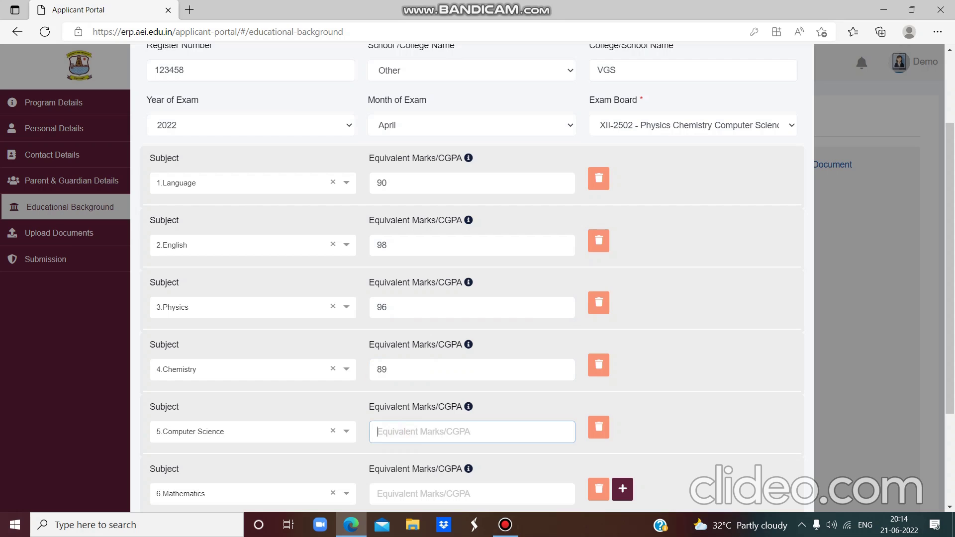
type("99")
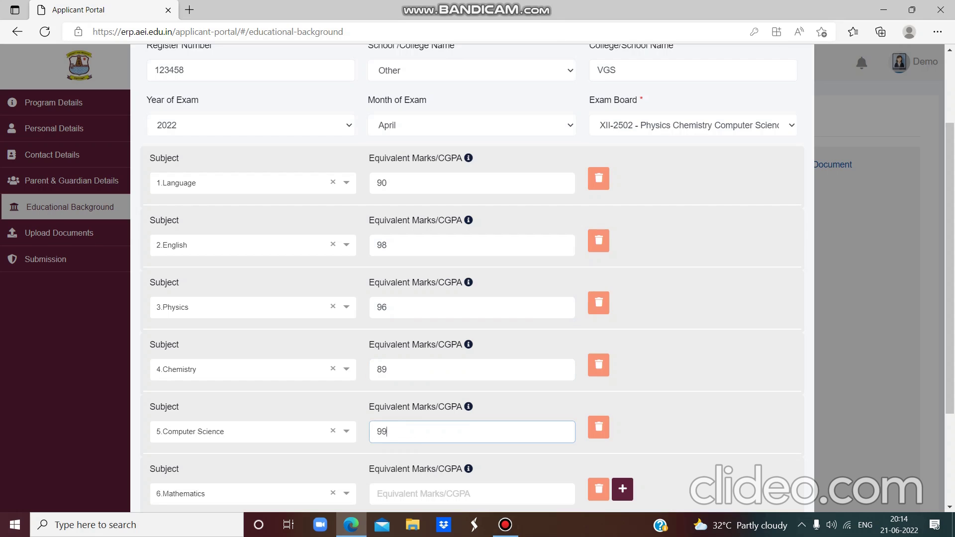
left_click(441, 494)
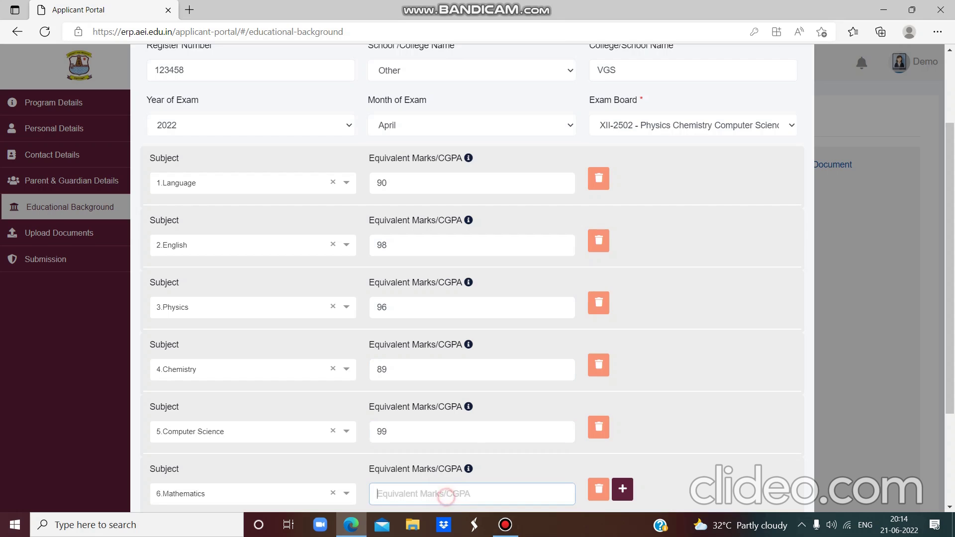
type("91")
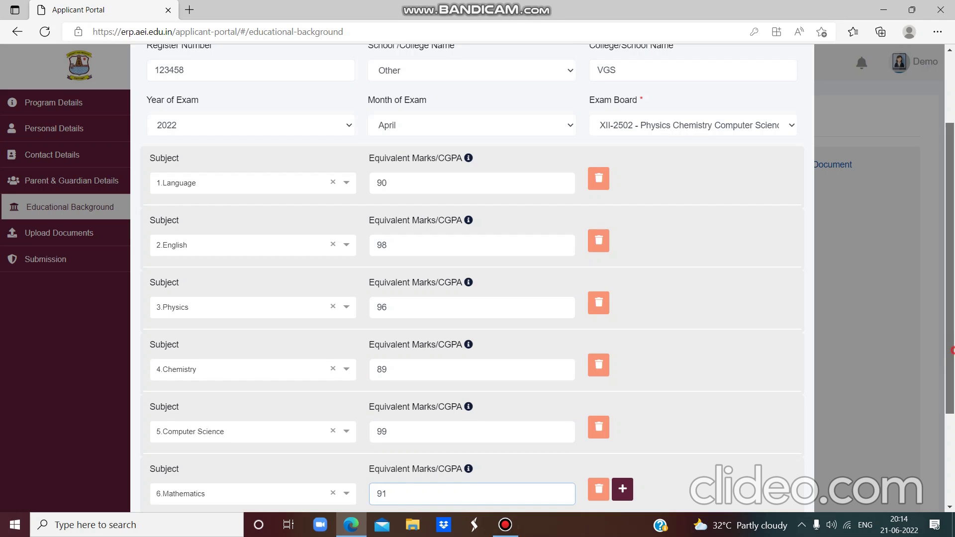
scroll(473, 278, "down", 3)
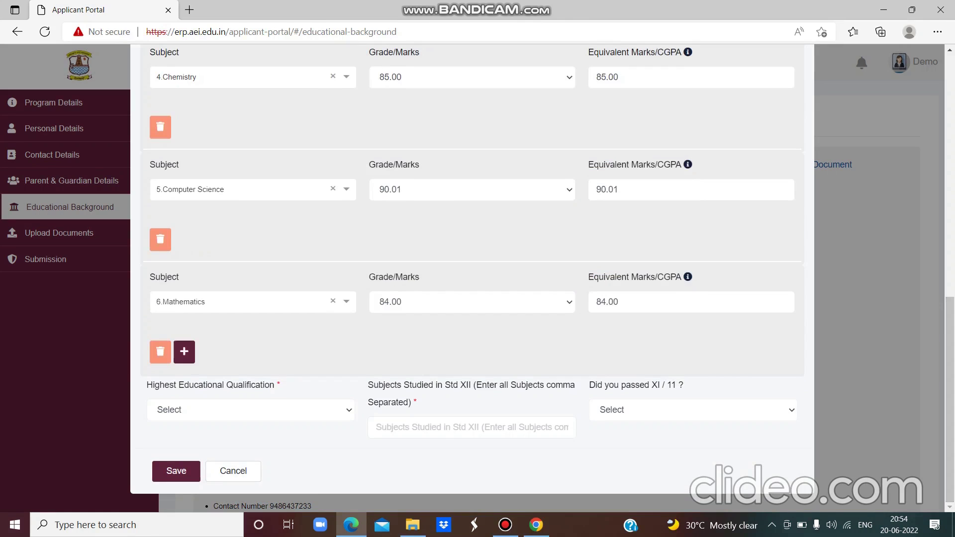
- Set highest qualification to 12 th and list subjects Tamil, English, Mathematics, Physics, Chemistry, Computer Science
key("Return")
key("alt+Down")
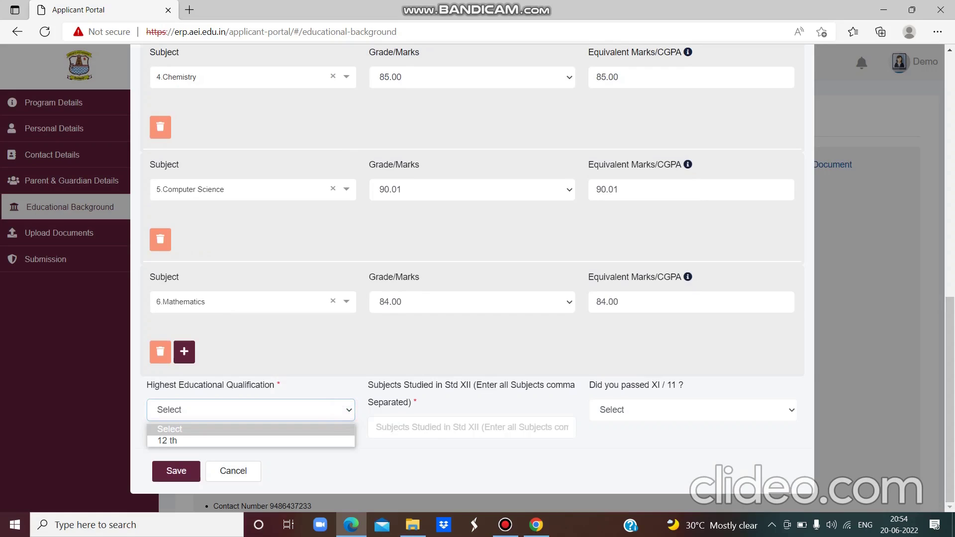
key("Down")
key("Return")
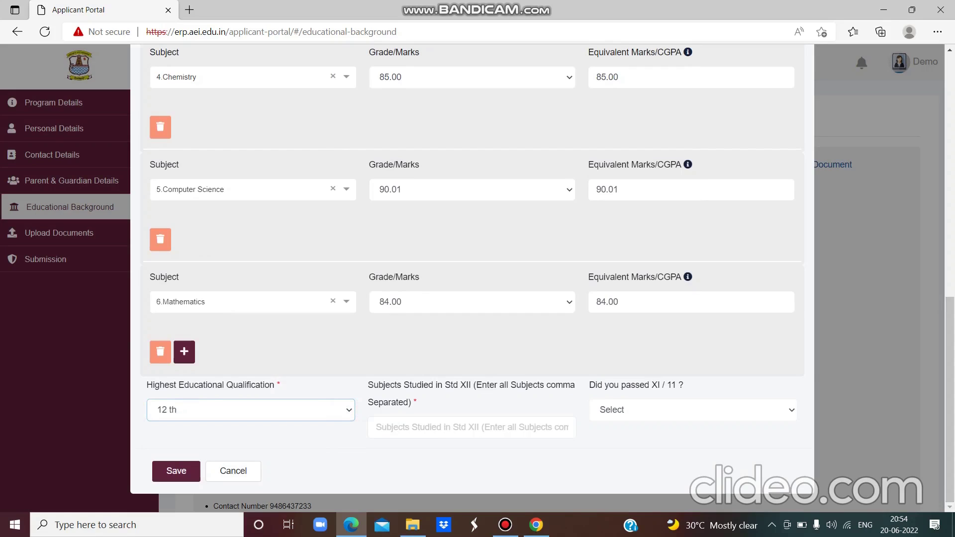
key("Return")
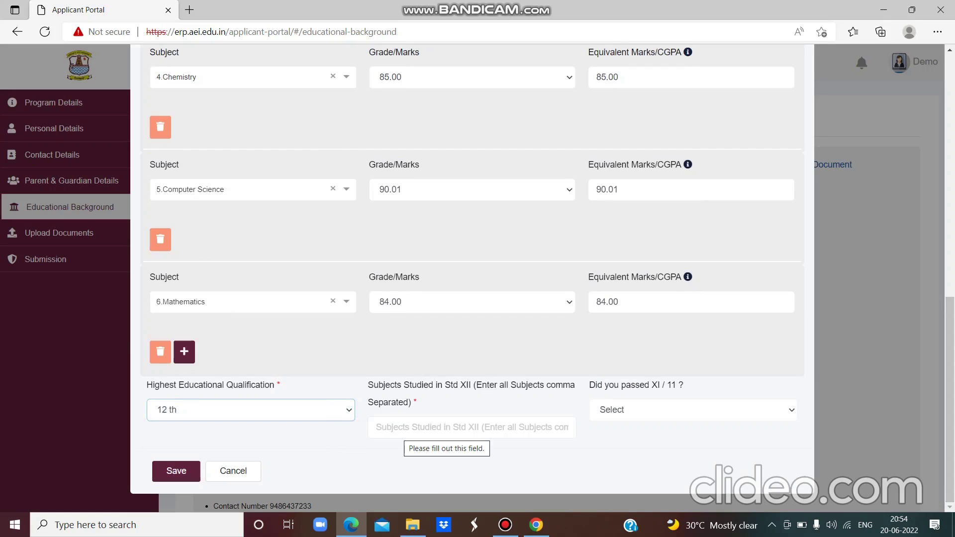
left_click(400, 428)
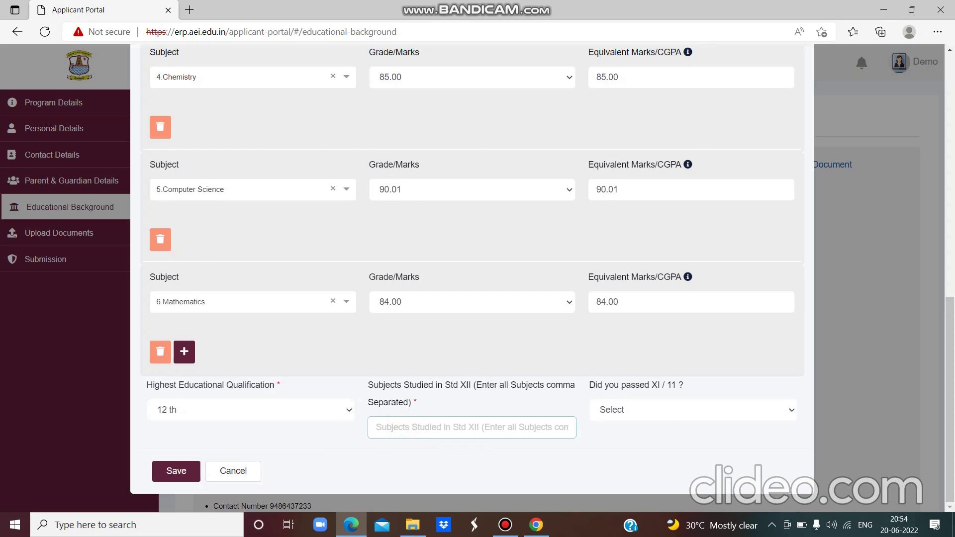
type("Ta")
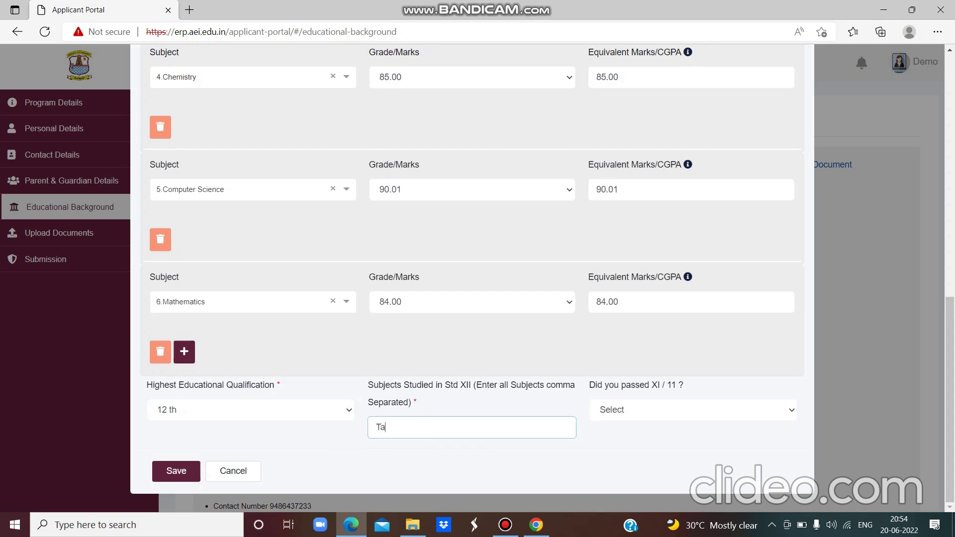
type("mil, English, Mathemati")
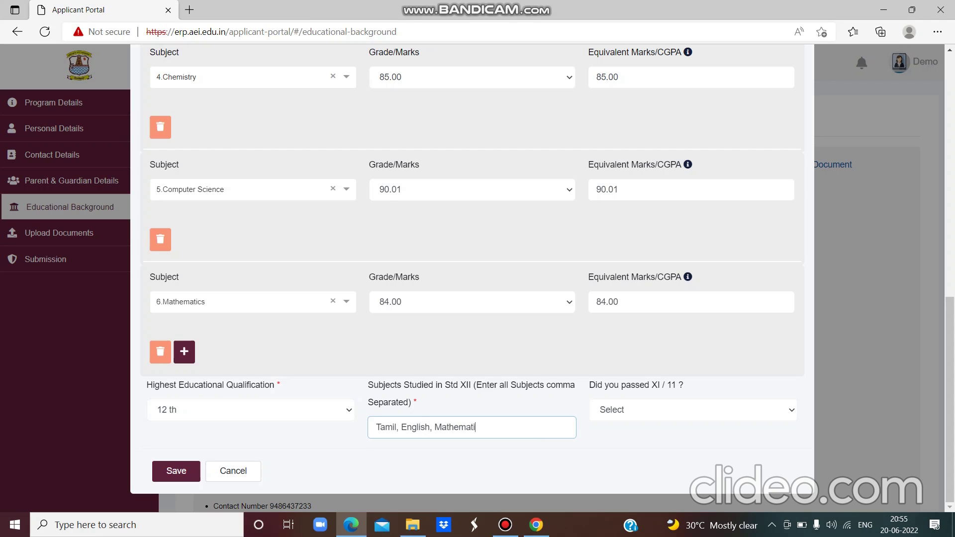
type("cs, Physics, Chemistry, Com")
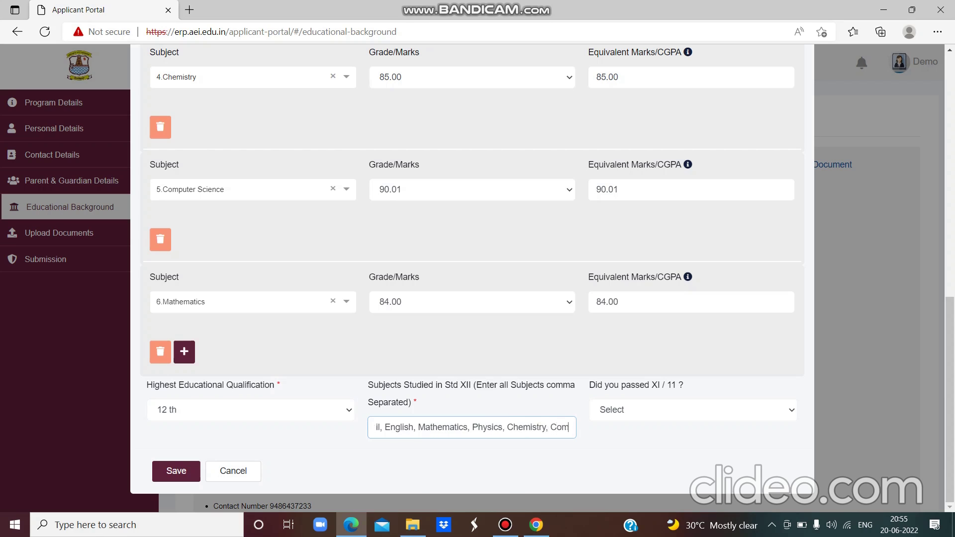
type("puter")
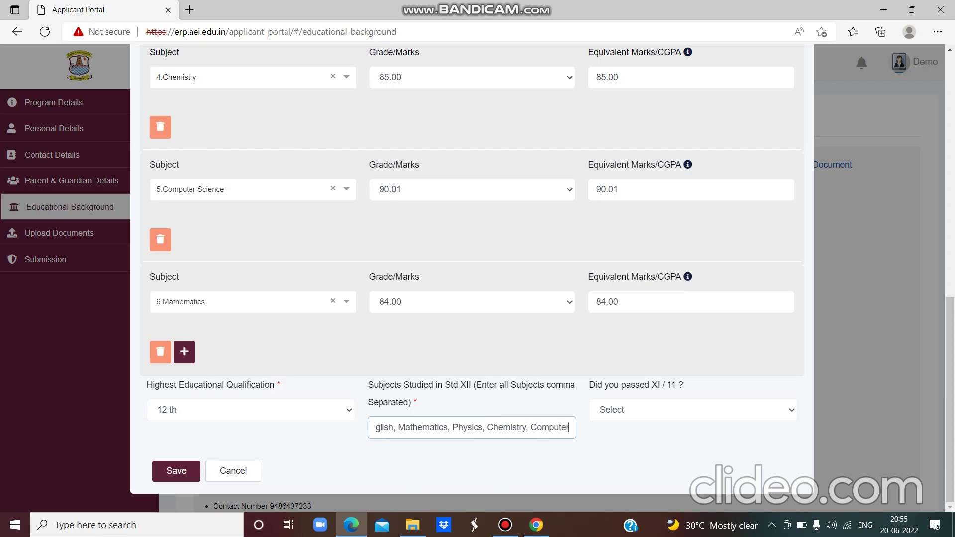
type(" S")
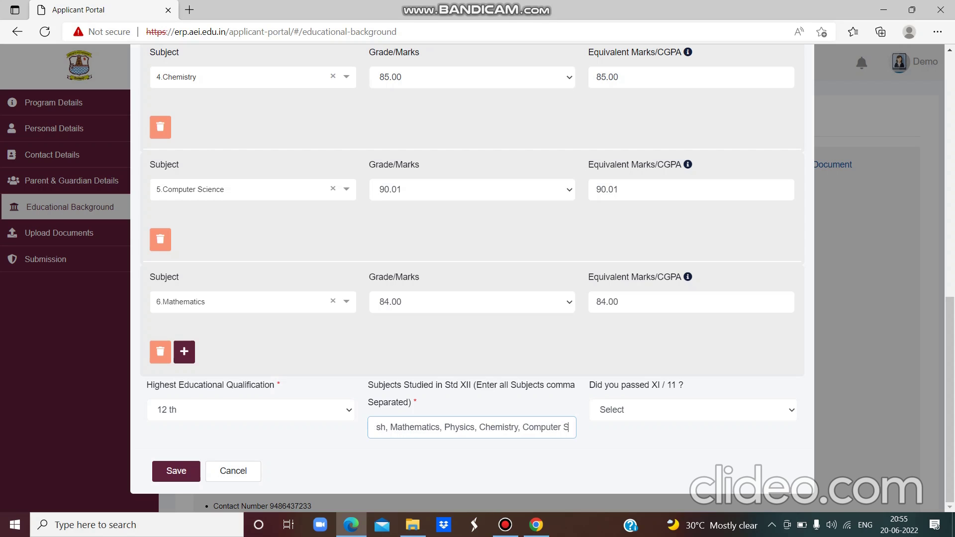
type("cie")
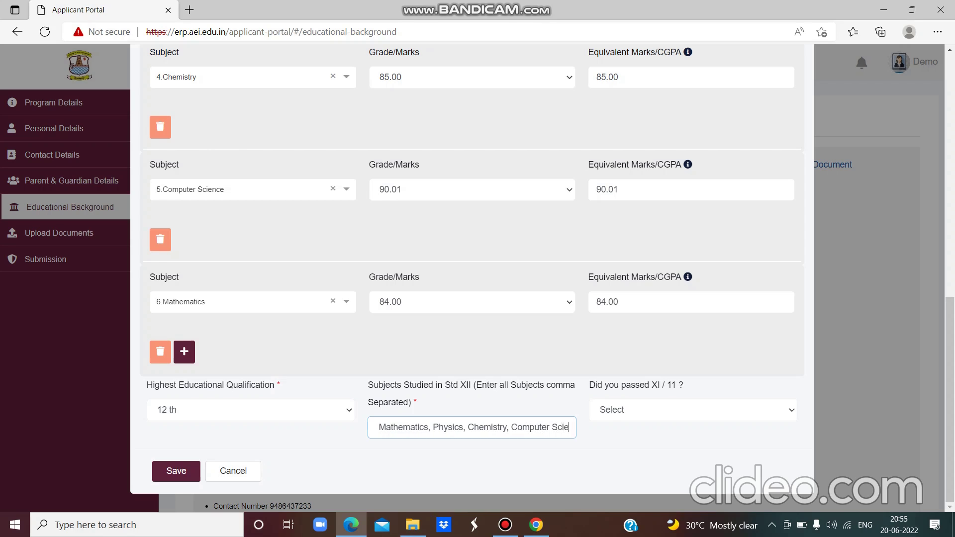
type("nce")
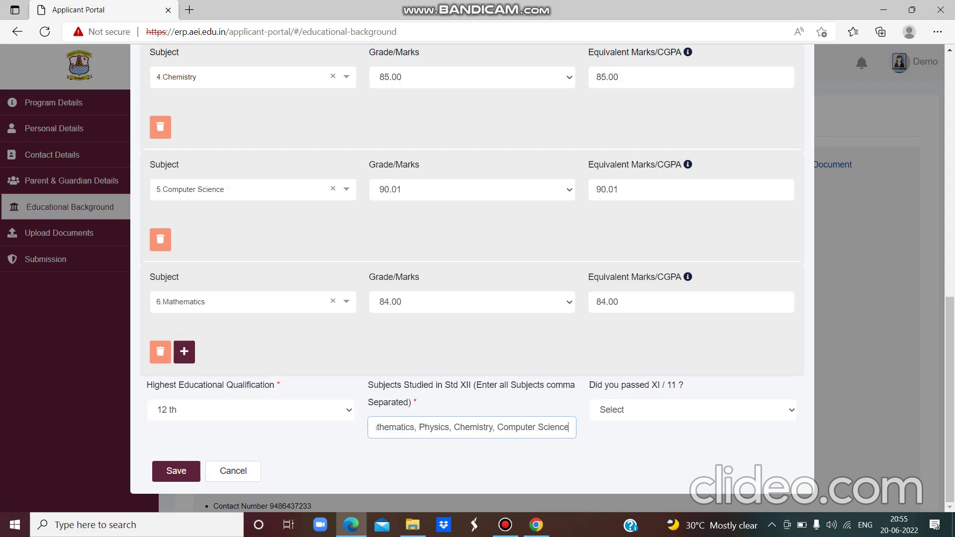
- Answer Yes to having passed XI and save the educational background
left_click(790, 410)
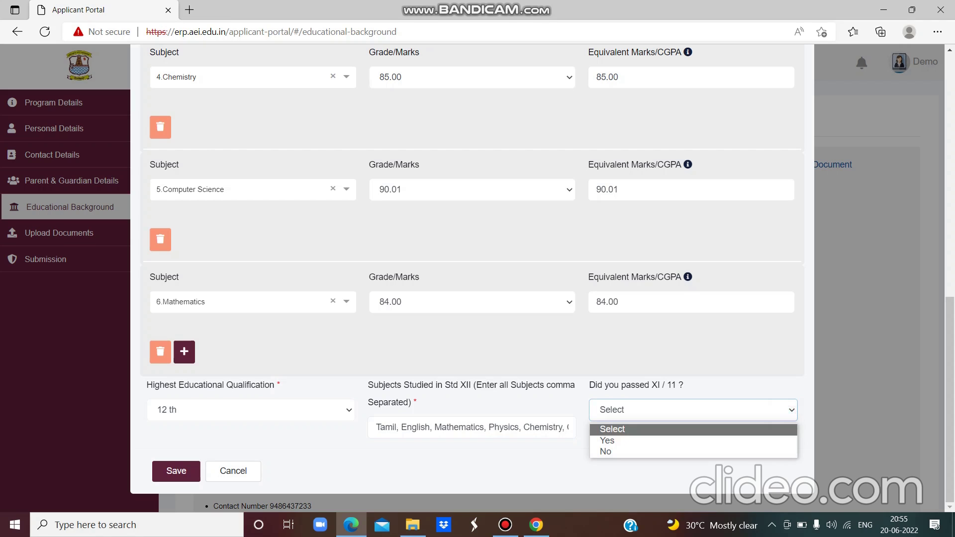
left_click(784, 440)
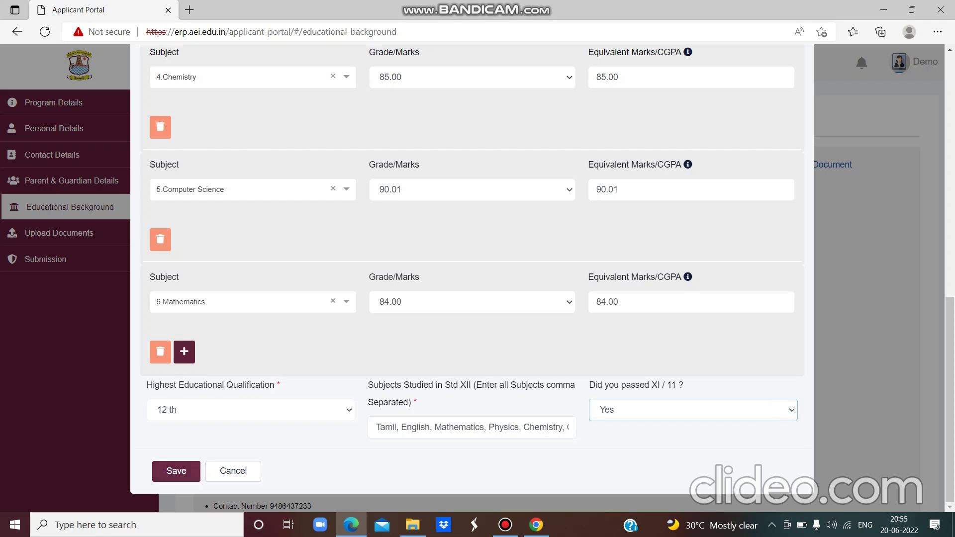
left_click(176, 471)
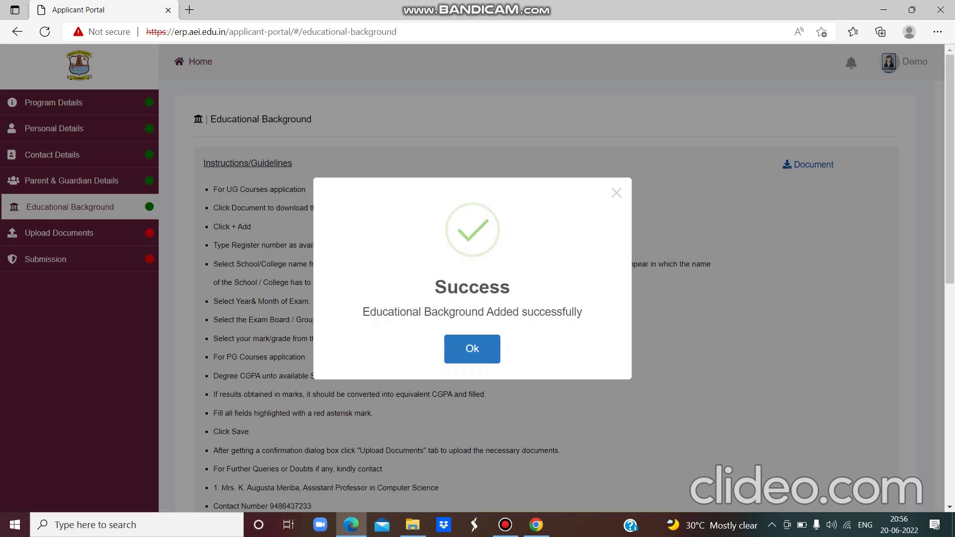
- Upload Aathar (1).jpg as the Aadhaar Card document and save it
left_click(476, 343)
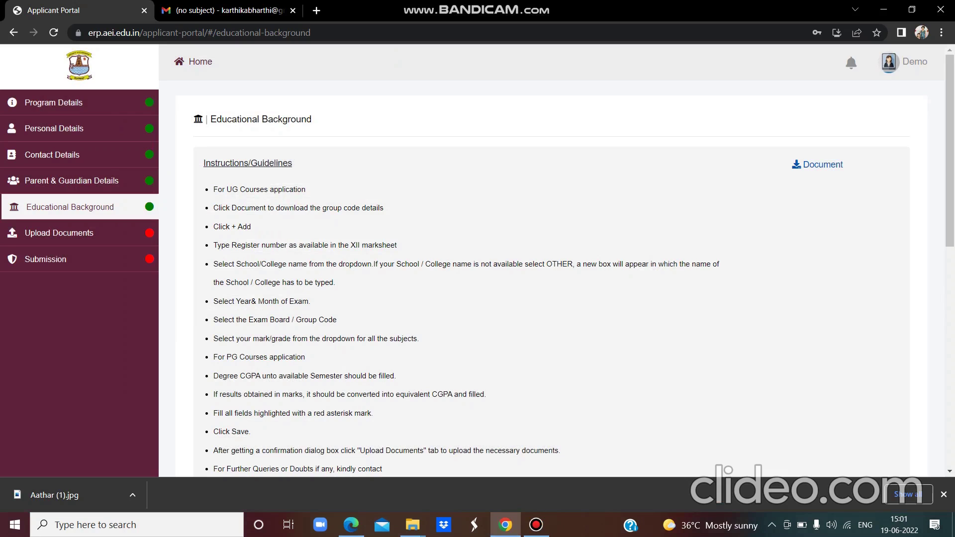
left_click(122, 229)
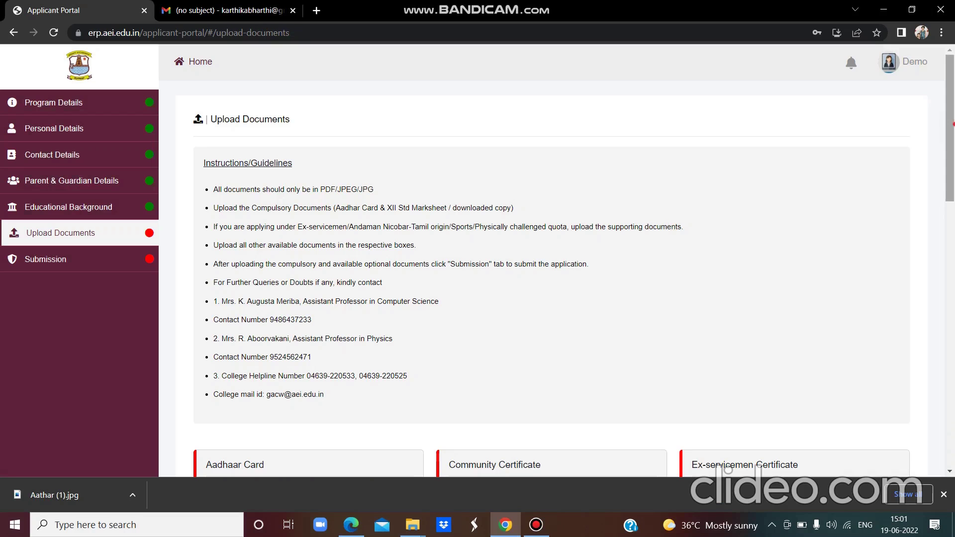
scroll(950, 150, "down", 8)
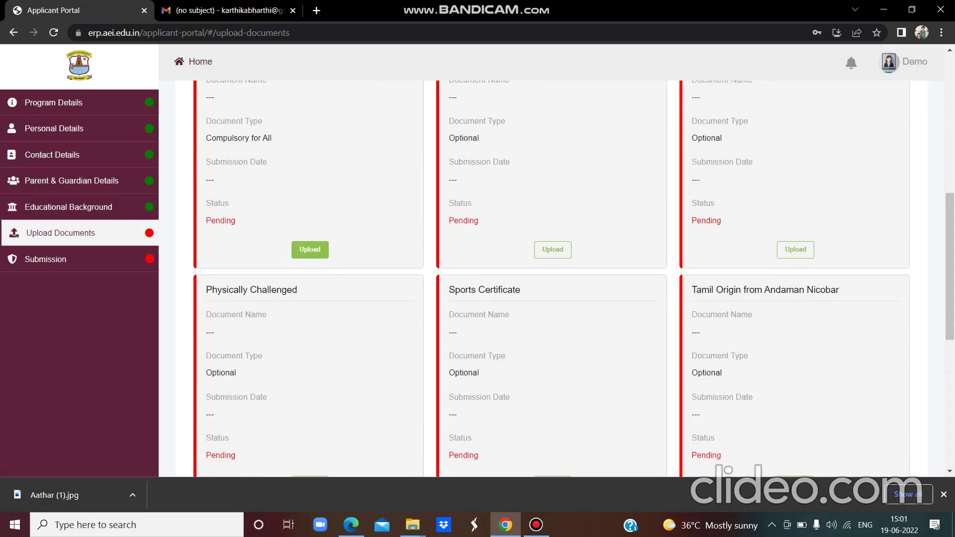
left_click(310, 250)
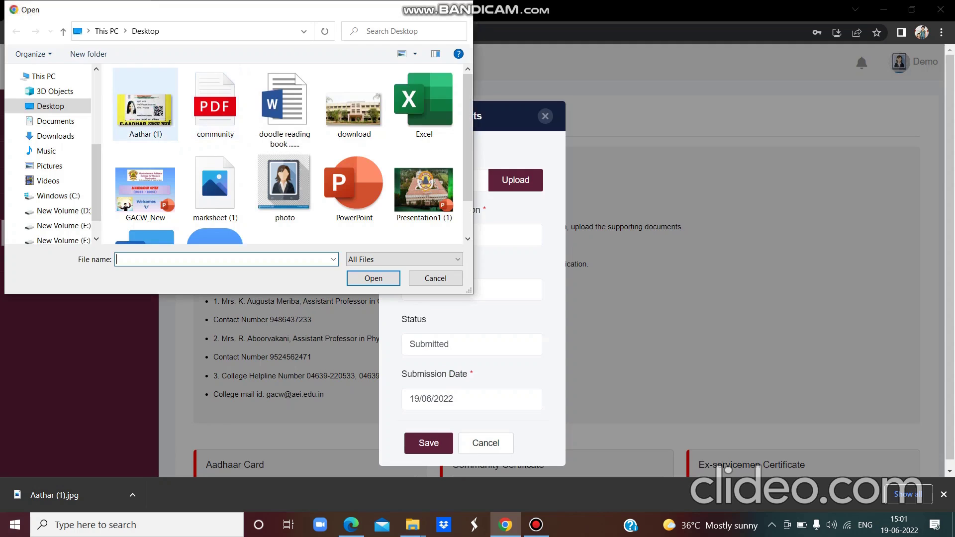
left_click(145, 107)
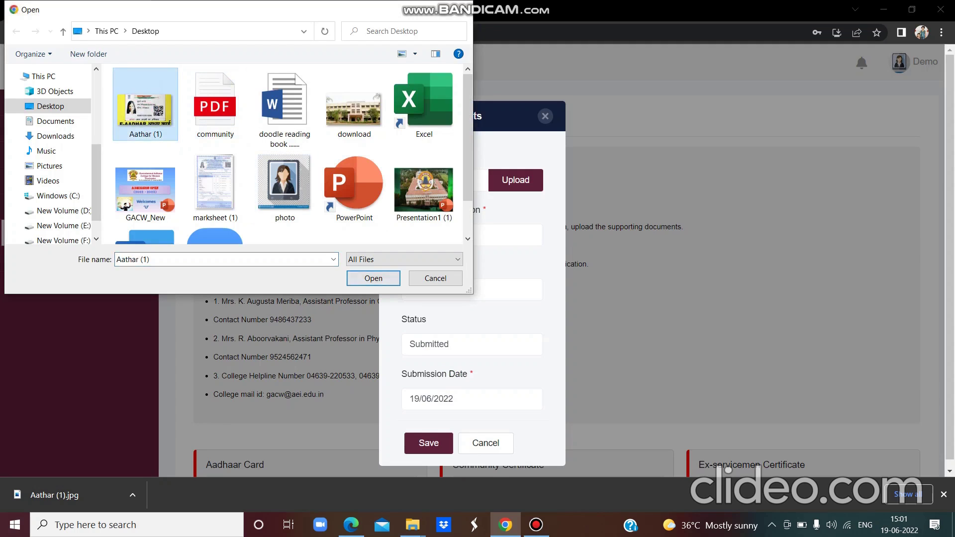
left_click(373, 278)
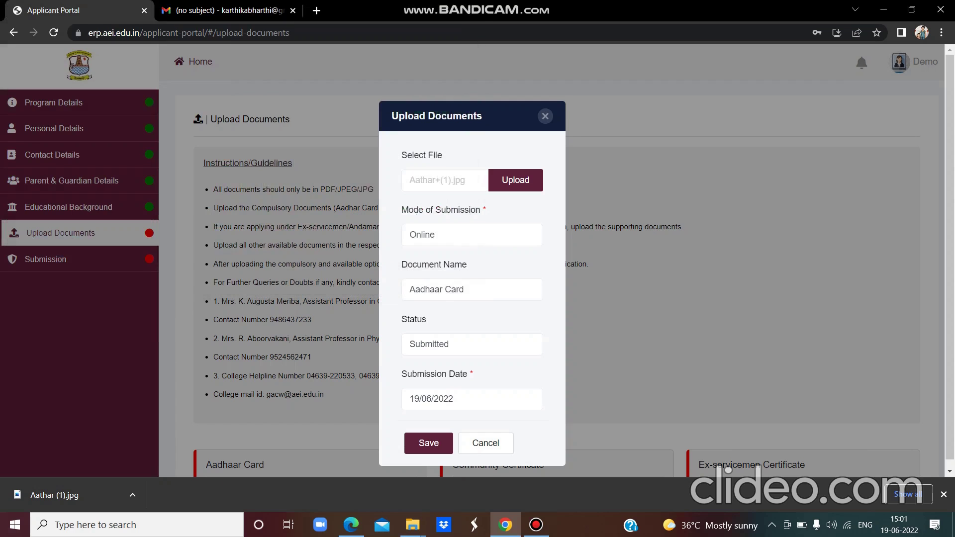
left_click(429, 443)
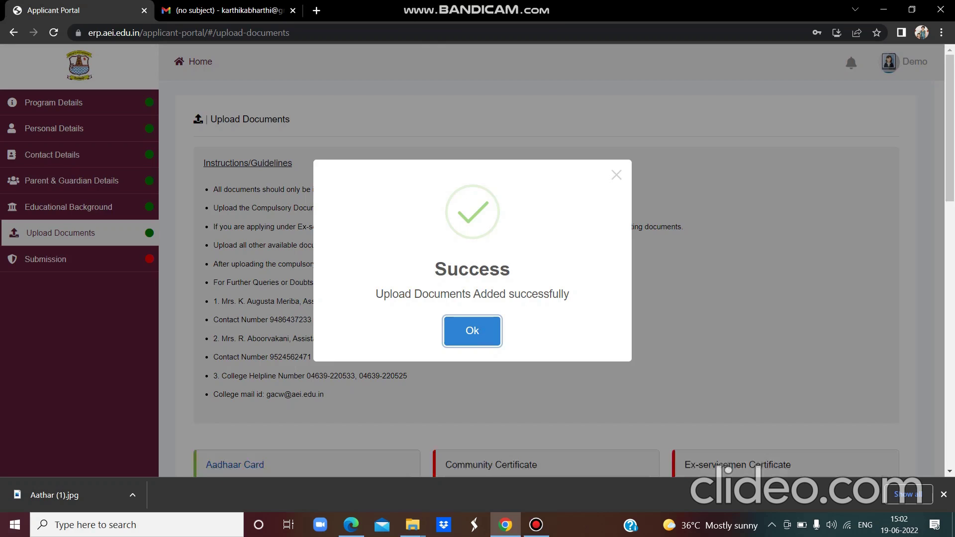
left_click(951, 166)
left_click_drag(951, 167, 951, 306)
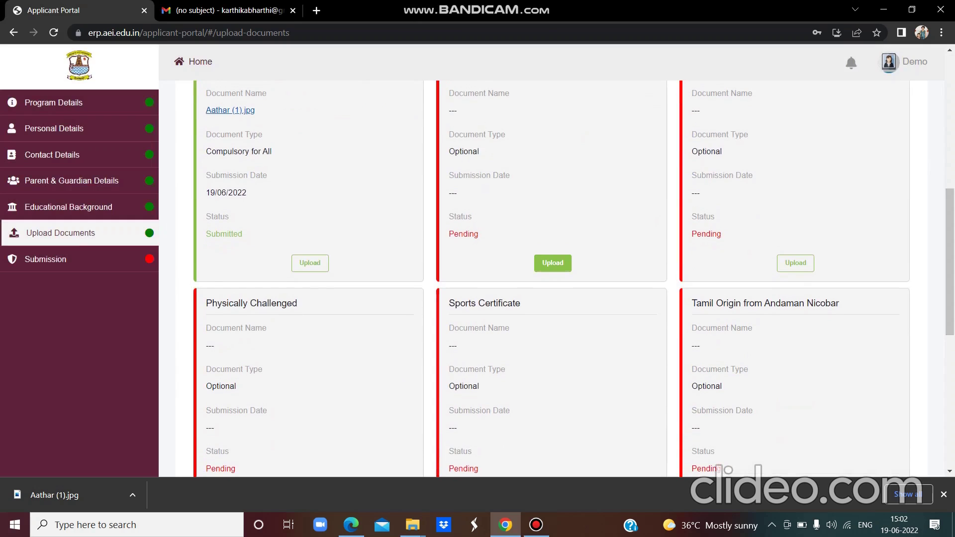
- Upload community.pdf as the Community Certificate and save it
left_click(560, 266)
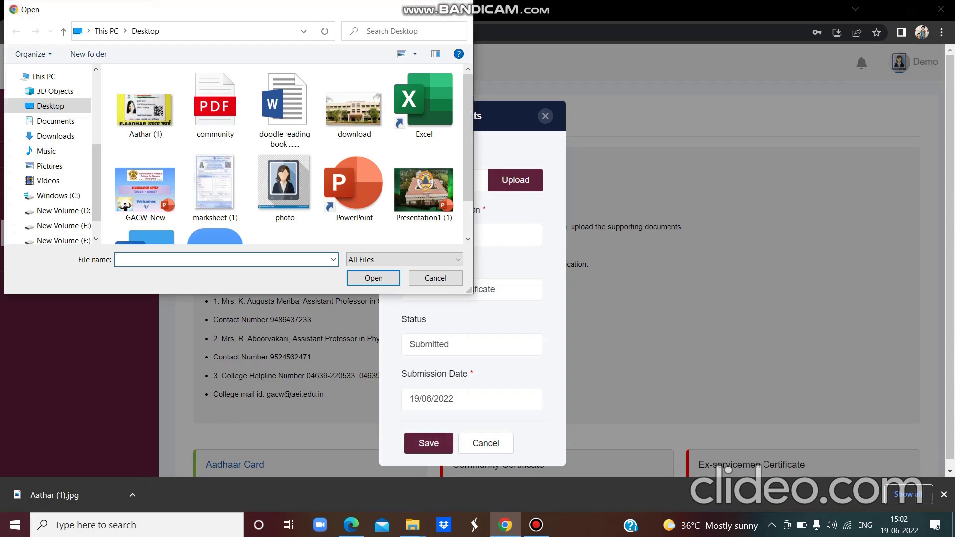
left_click(215, 105)
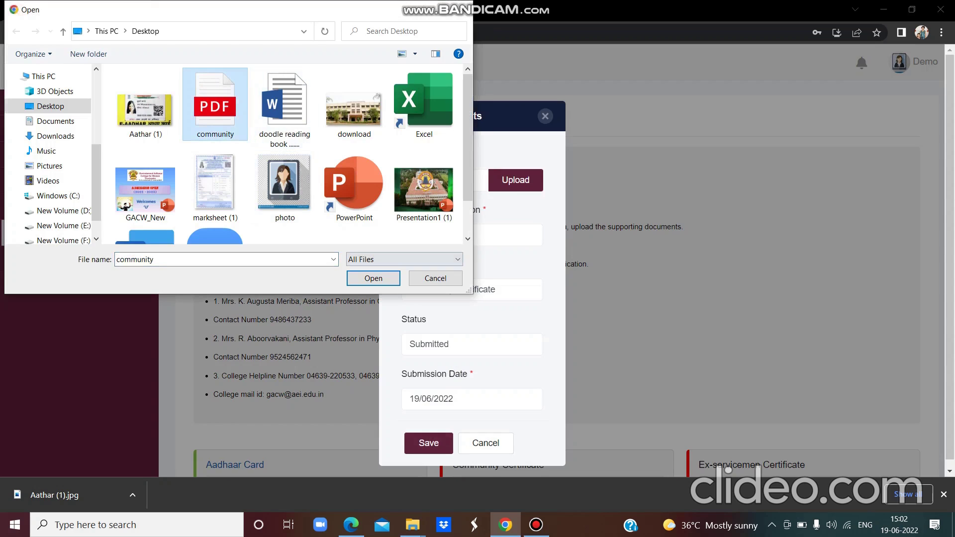
left_click(373, 278)
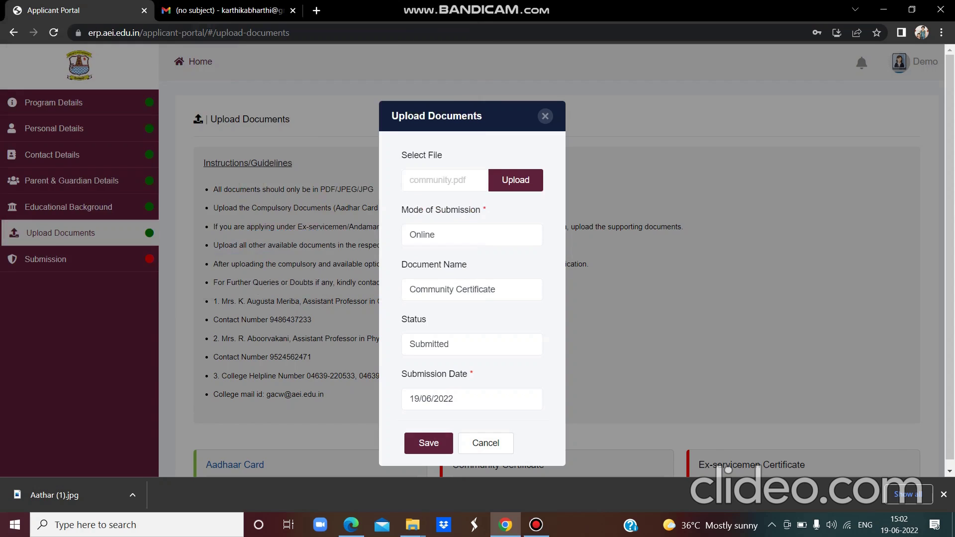
left_click(428, 443)
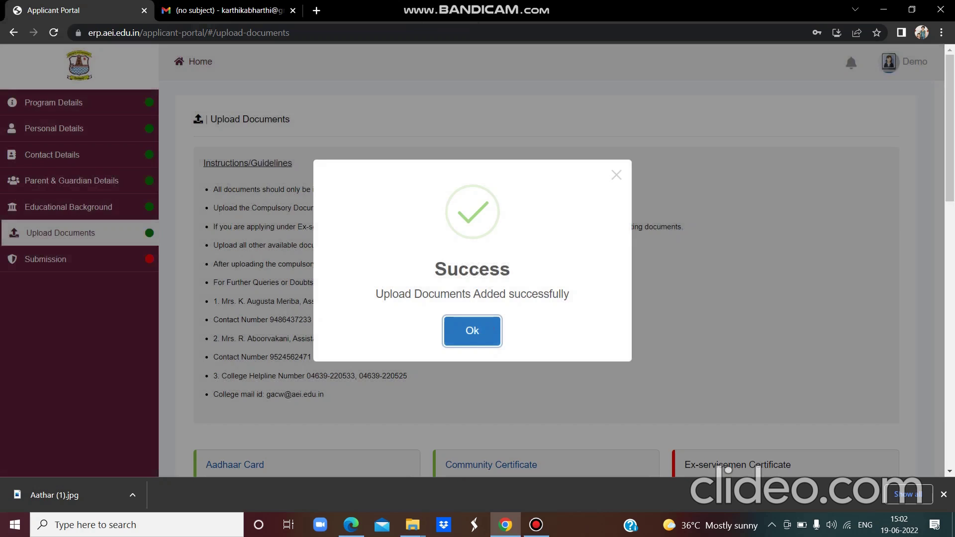
left_click(472, 331)
- Select the marksheet (1) file for the XII Mark Statement upload
scroll(551, 298, "down", 5)
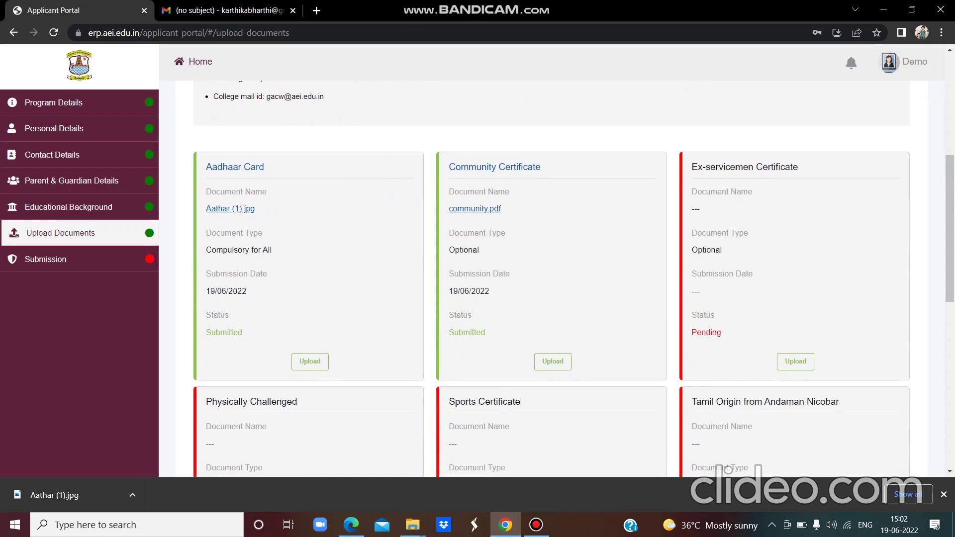
scroll(552, 278, "down", 3)
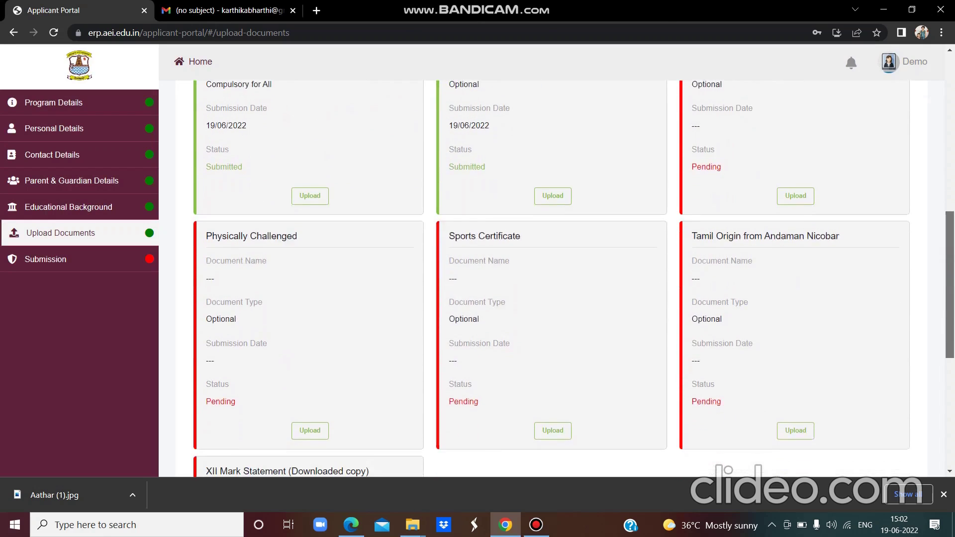
scroll(551, 279, "down", 4)
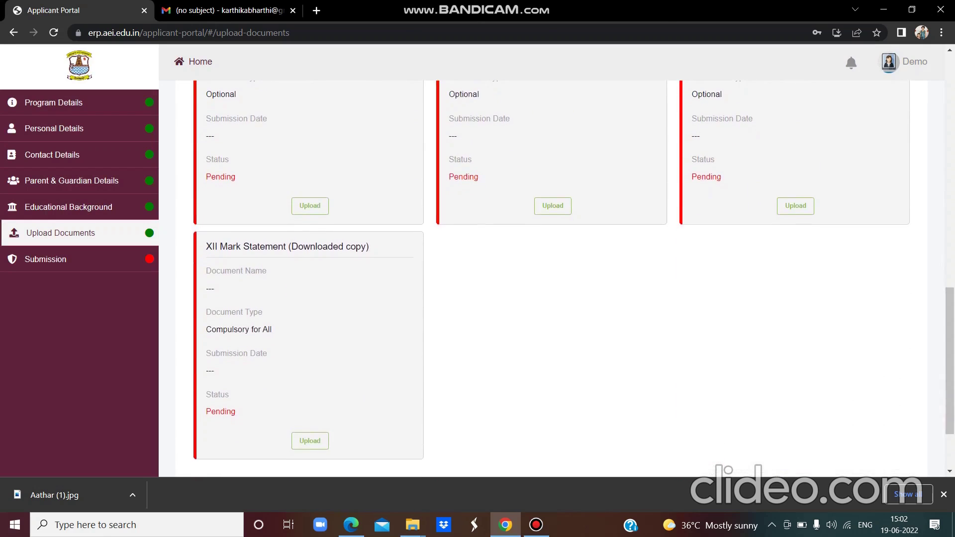
left_click(310, 441)
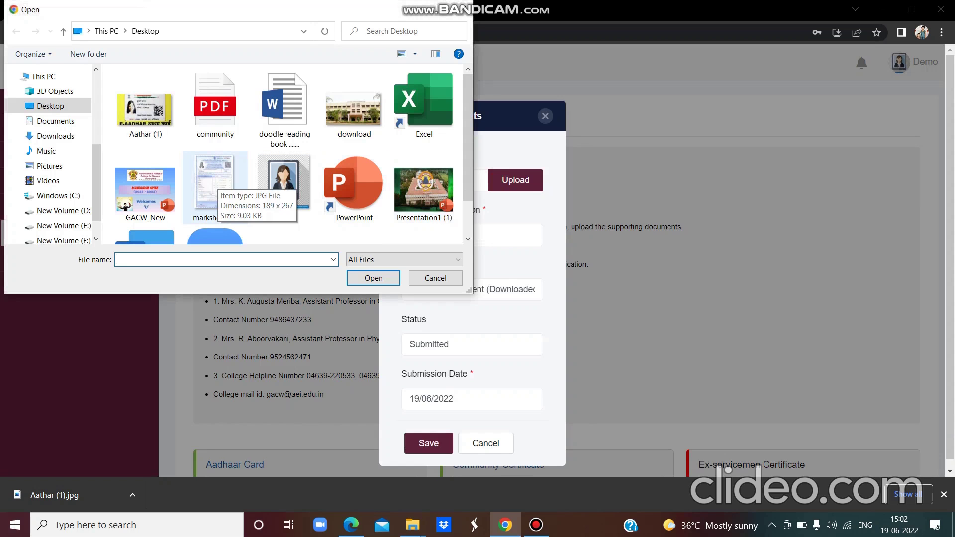
left_click(215, 185)
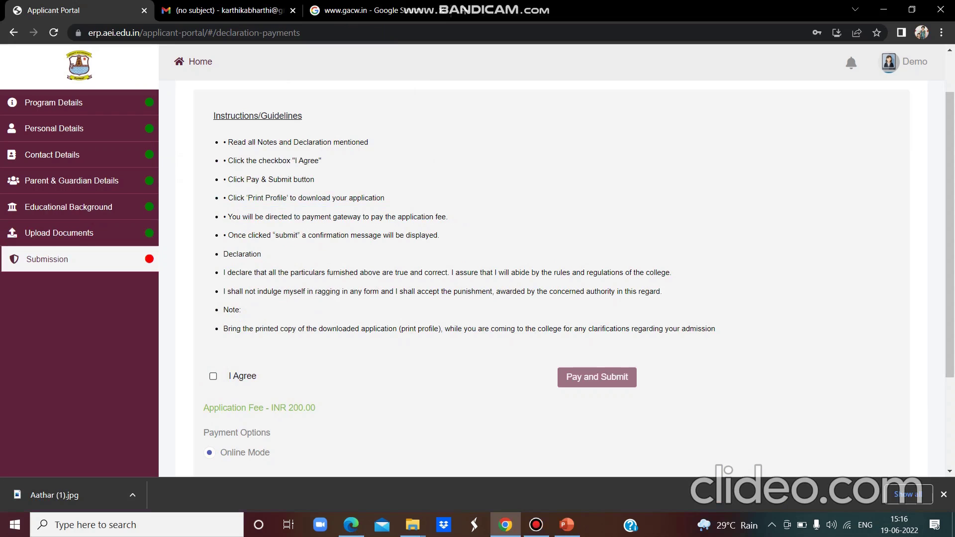
- Agree to the declaration and submit to reach payment of the INR 200.00 fee
key("space")
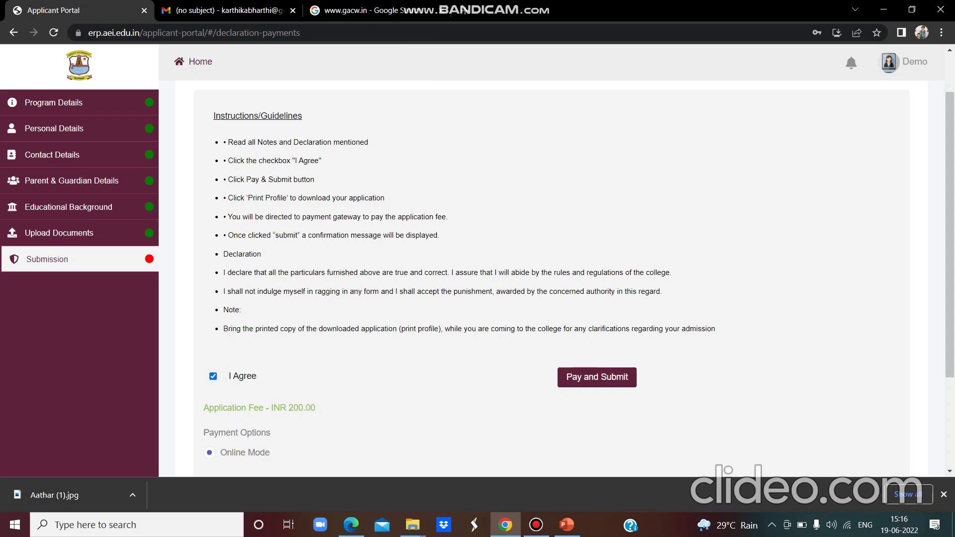
key("Tab")
key("Return")
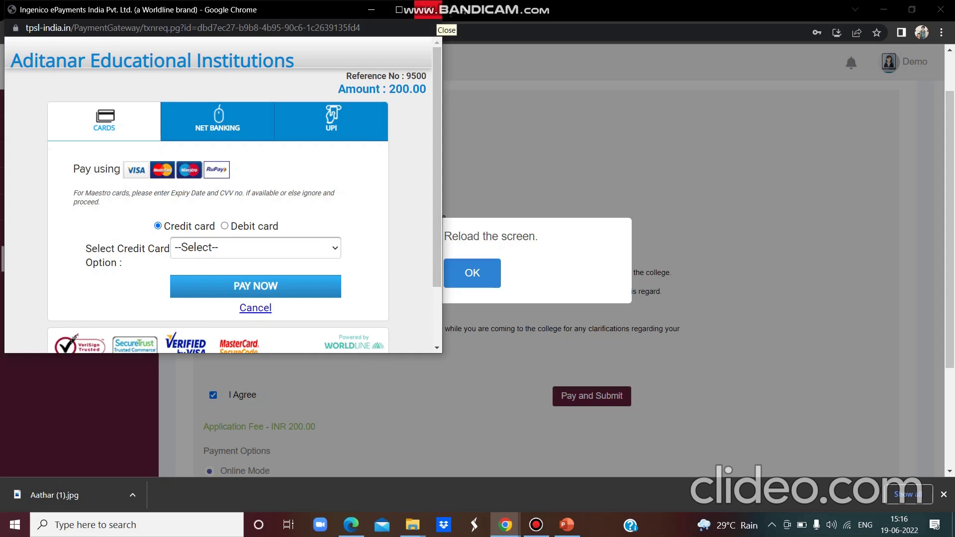
- Confirm the reload notice and scroll down to the Print Profile button
key("Return")
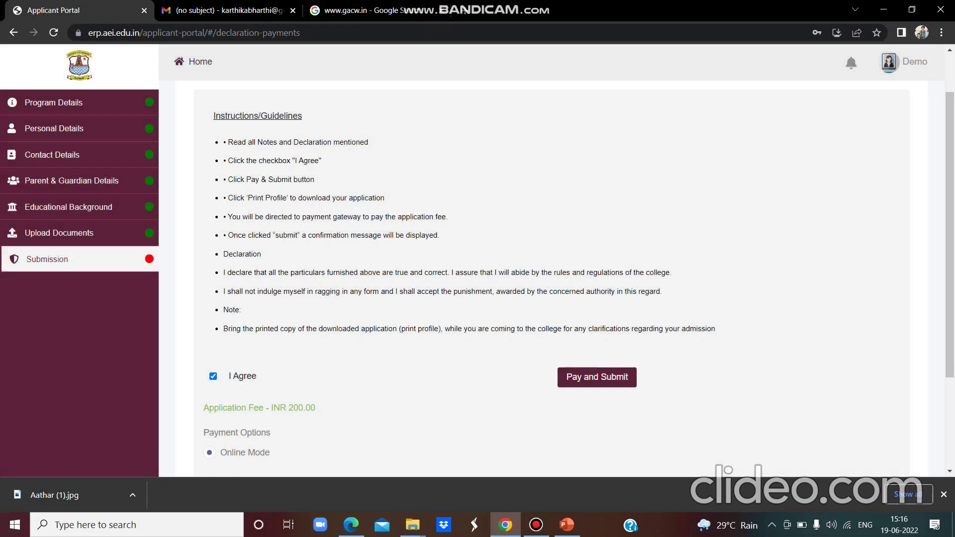
scroll(575, 279, "down", 1)
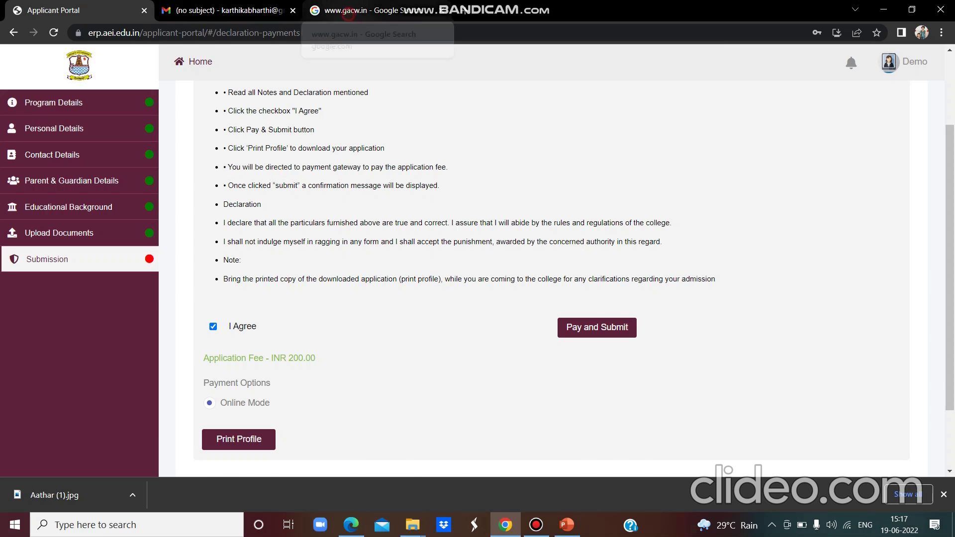
- From the Google results, open gacw.in and choose APPLY NOW → Login – Registered Applicant
key("ctrl+3")
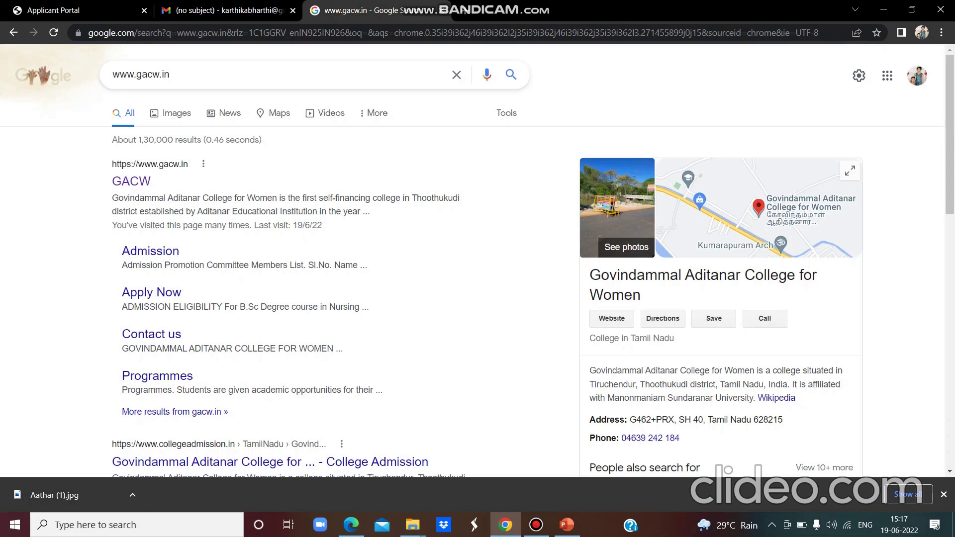
left_click(133, 182)
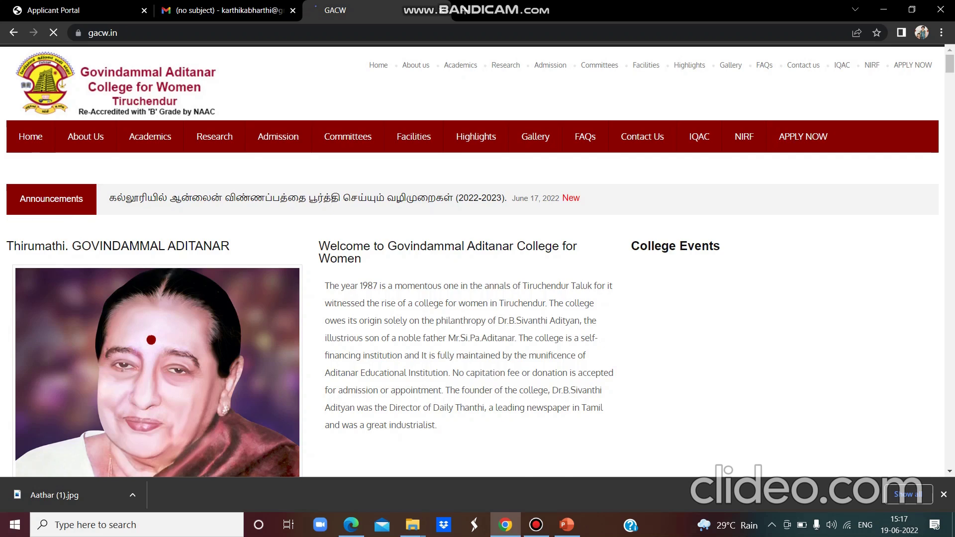
mouse_move(803, 136)
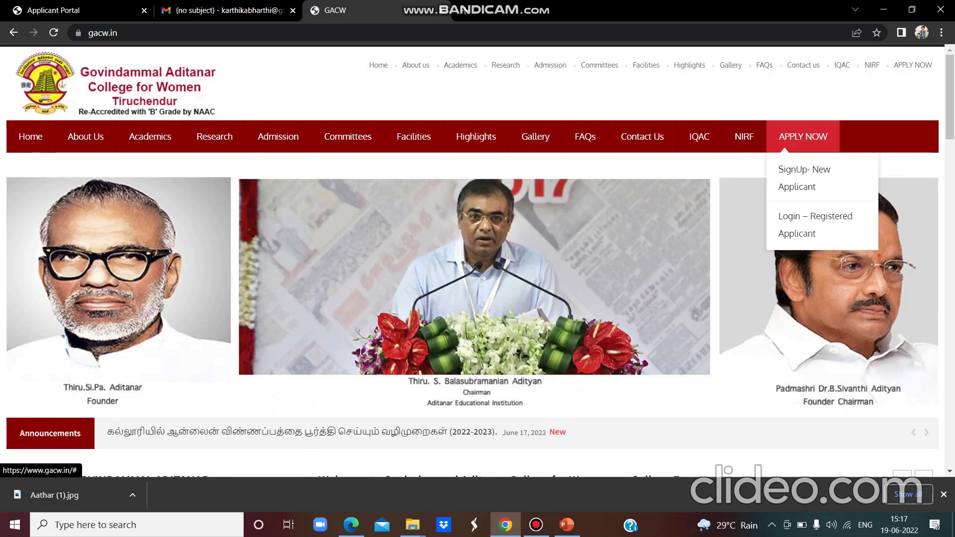
left_click(827, 217)
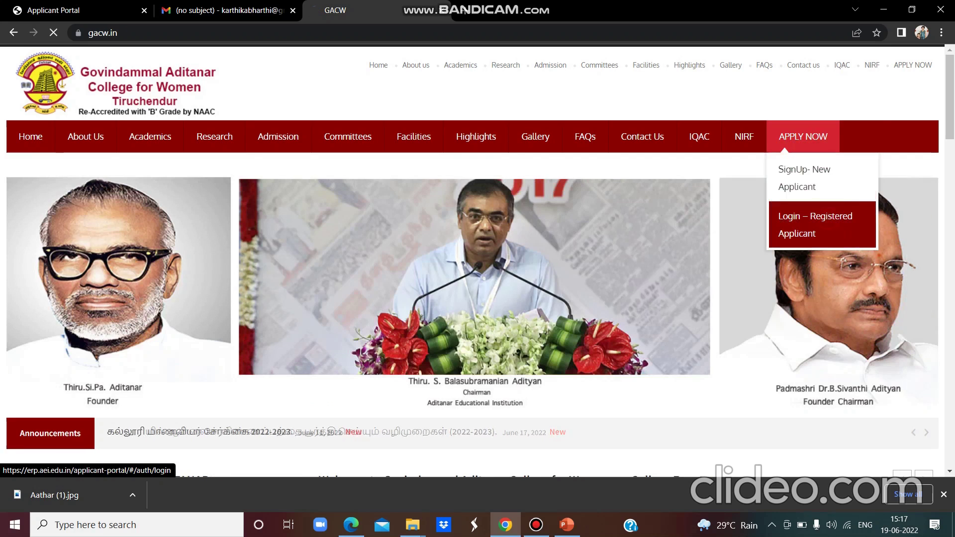